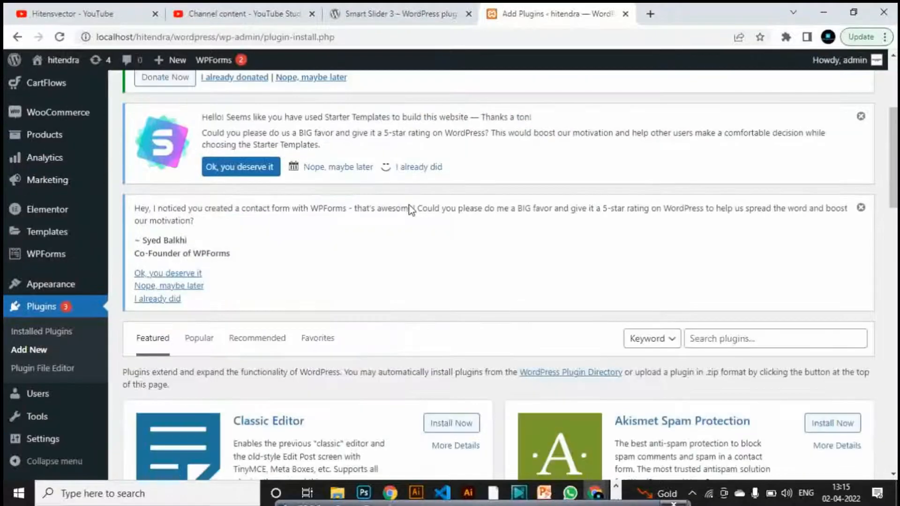
Search the plugin directory for "smart slider 3" and dismiss the WPForms and Starter Templates rating notices
left_click(737, 145)
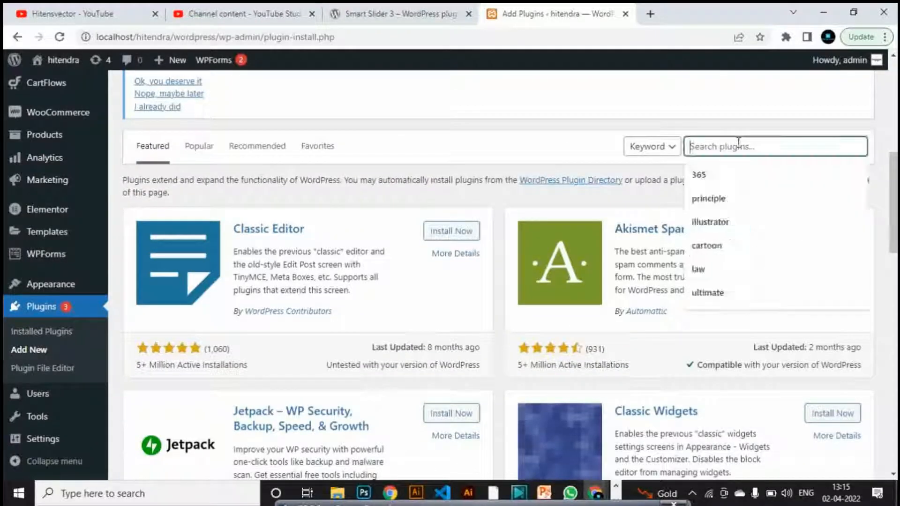
type("smart slider")
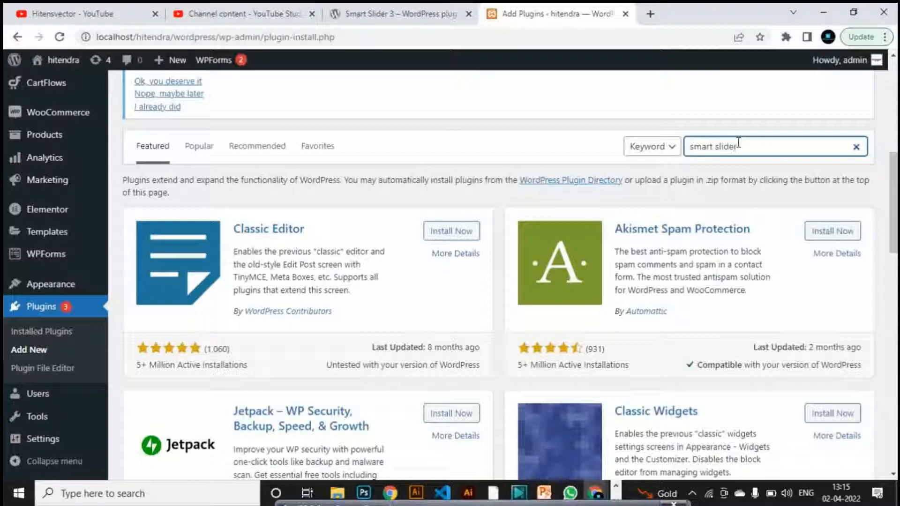
type(" 3")
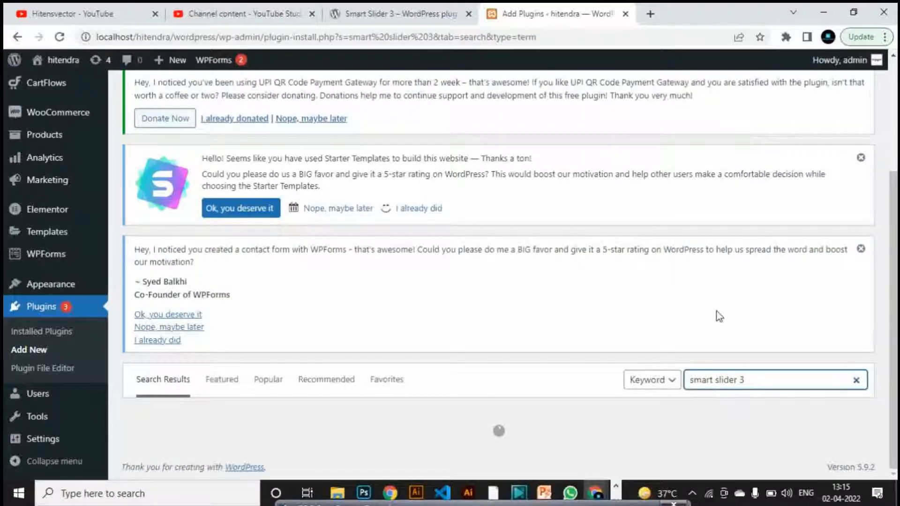
left_click(862, 251)
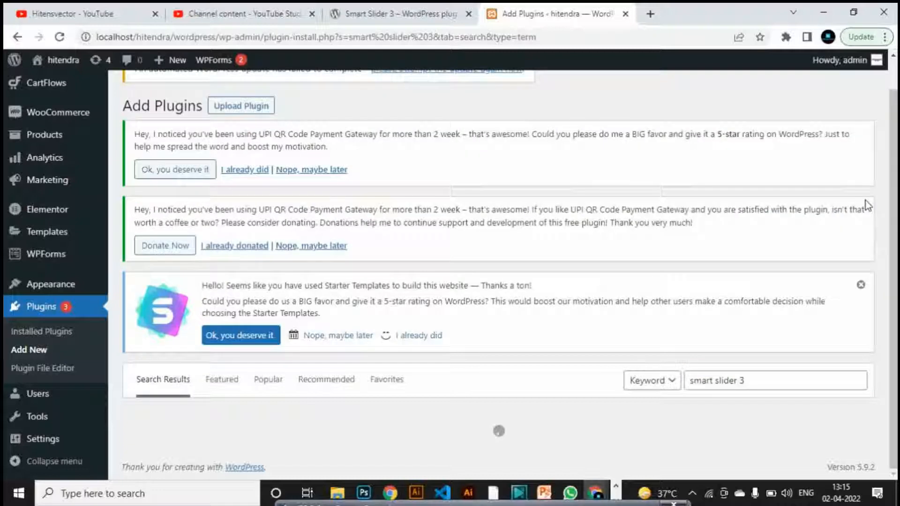
left_click(861, 287)
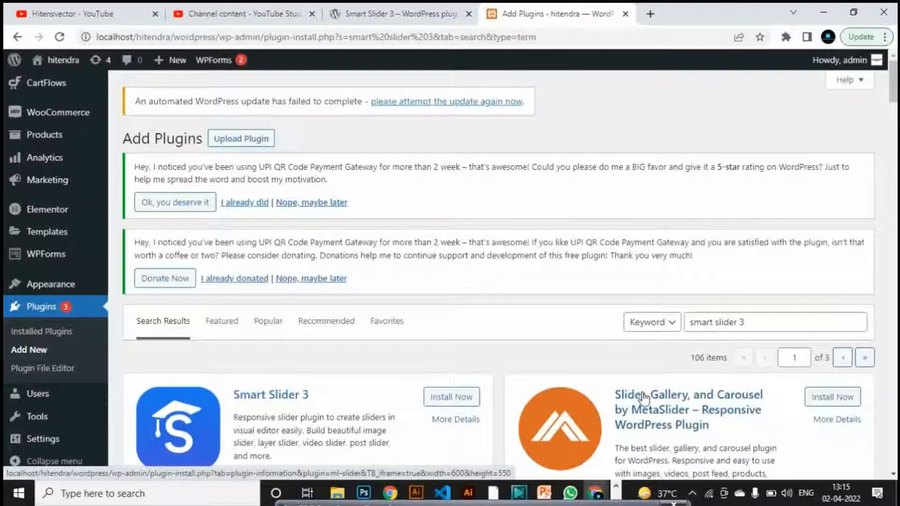
Install and activate the Smart Slider 3 plugin by Nextend from the search results
scroll(644, 397, "down", 4)
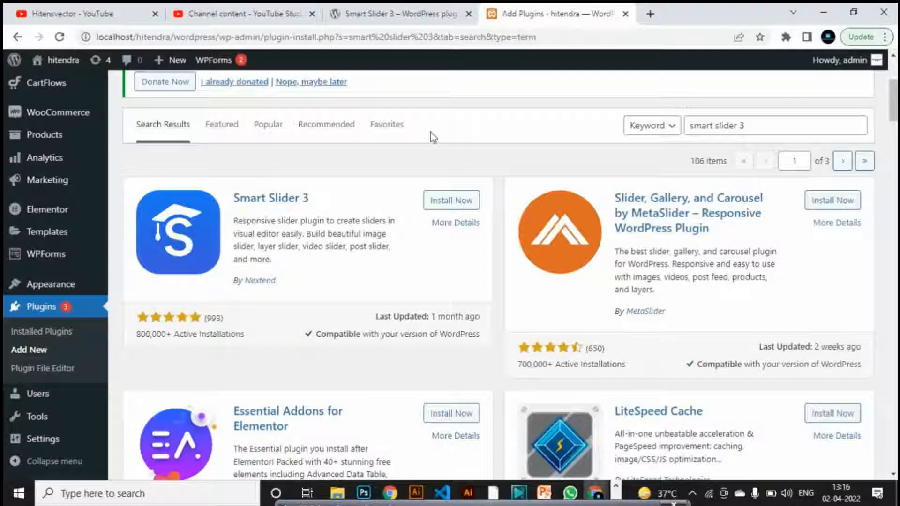
left_click(450, 203)
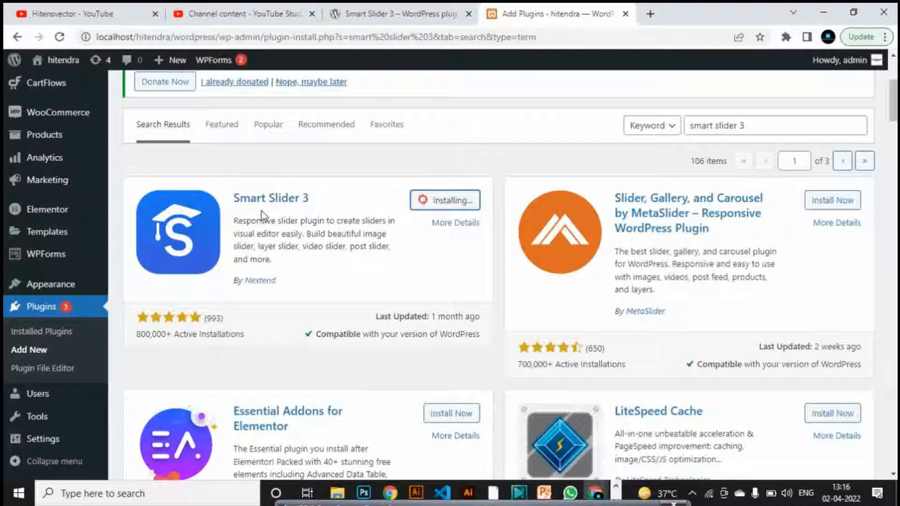
left_click(455, 206)
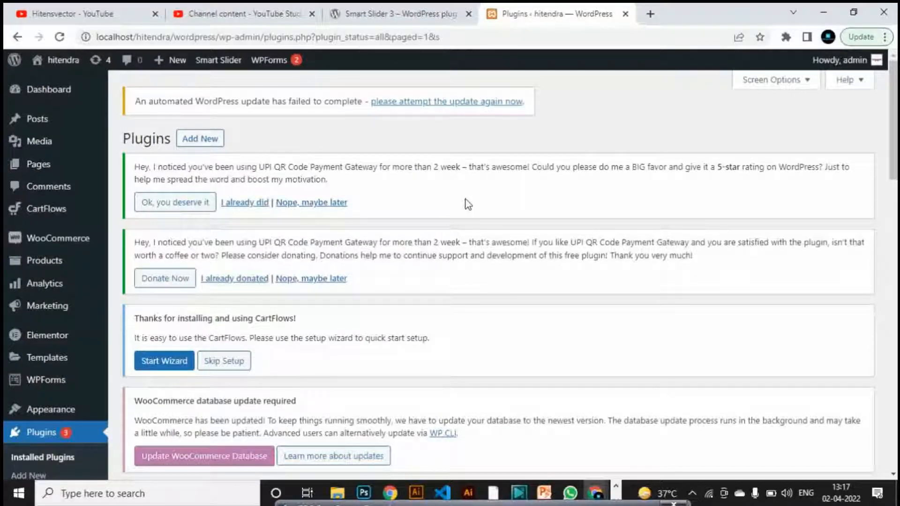
Check Smart Slider 3 in the installed plugins list and open the site's front end in a new browser tab
scroll(468, 204, "down", 15)
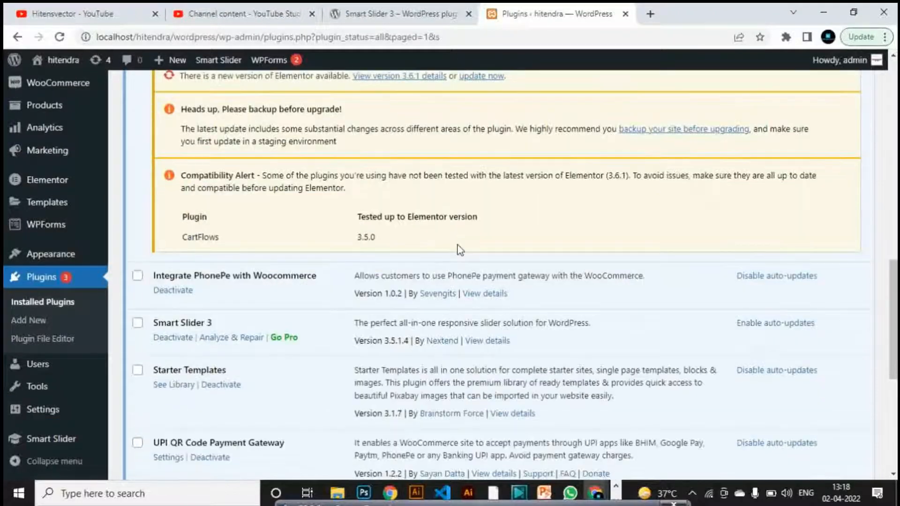
scroll(459, 249, "down", 3)
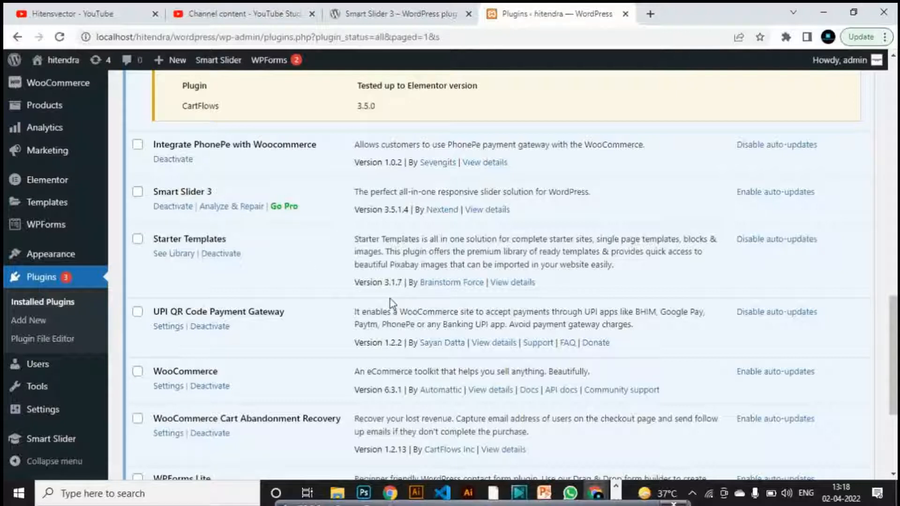
scroll(390, 299, "up", 4)
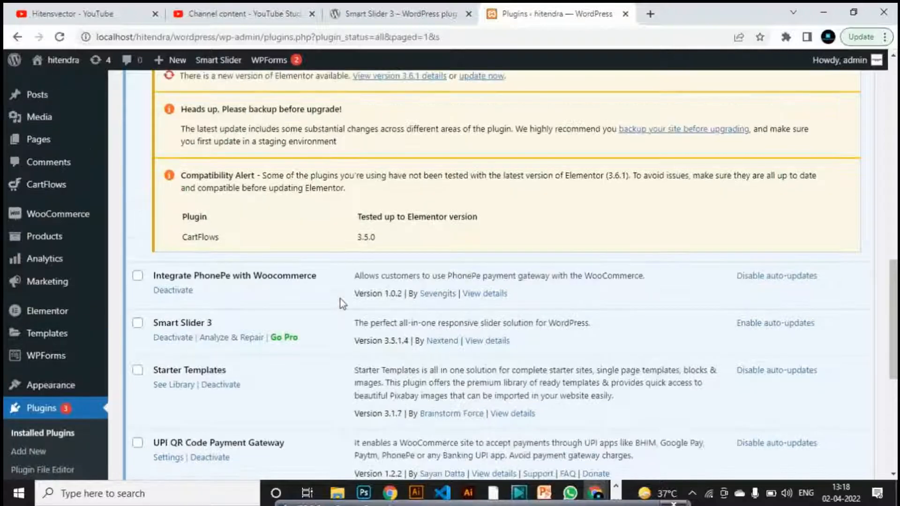
scroll(343, 304, "up", 7)
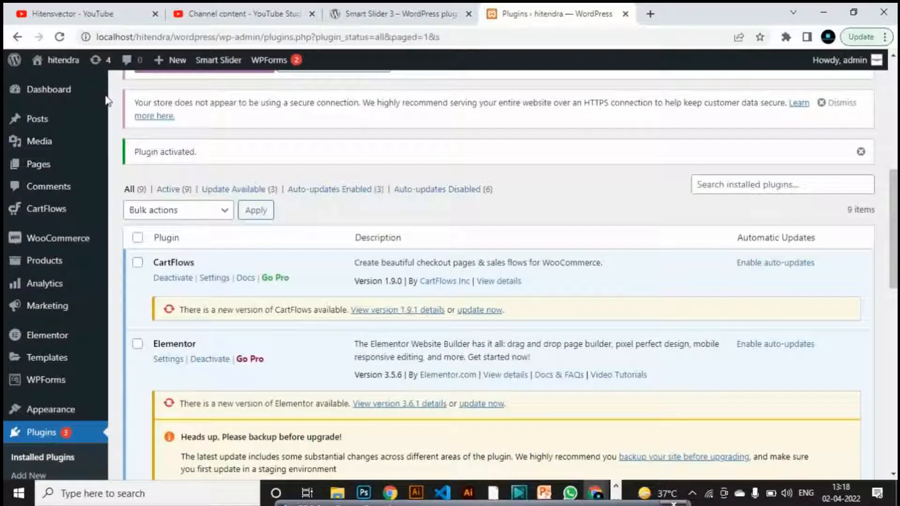
mouse_move(56, 69)
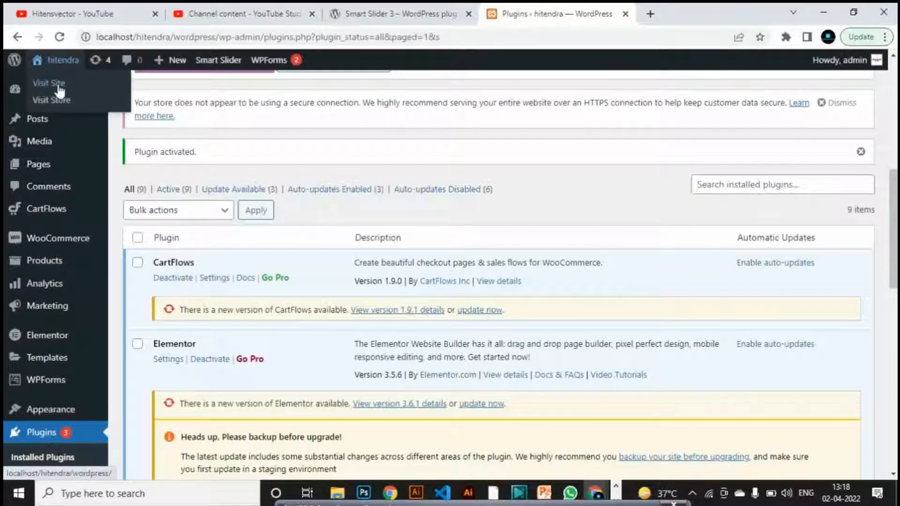
middle_click(93, 90)
left_click(643, 14)
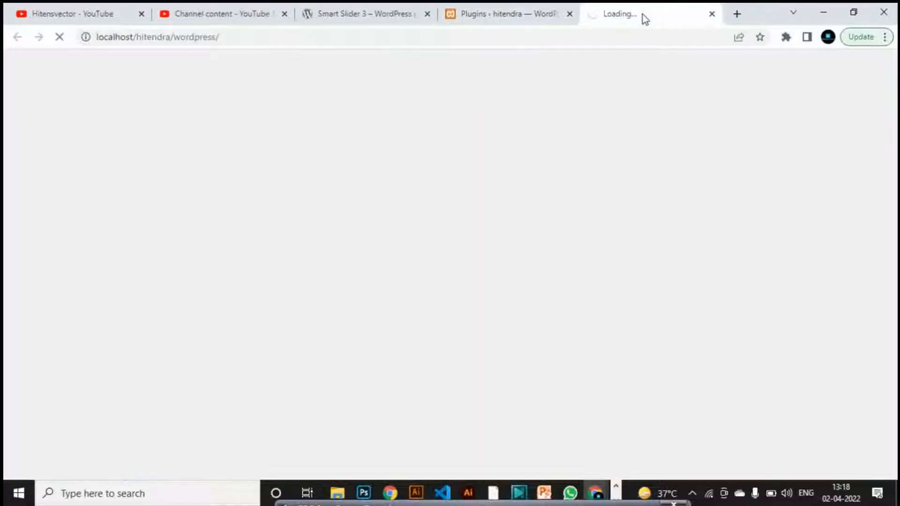
Examine the Smart Slider 3 page on wordpress.org for its version requirements, description and user ratings
left_click(368, 17)
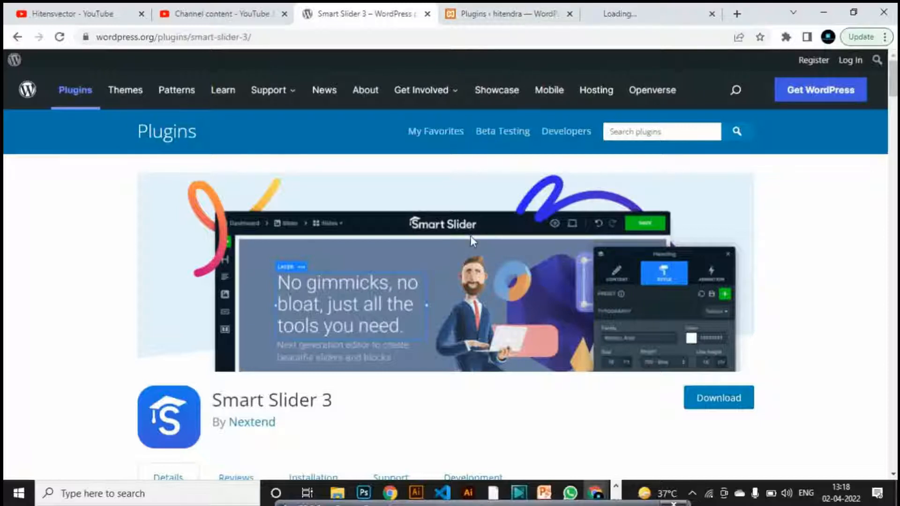
scroll(471, 237, "down", 1)
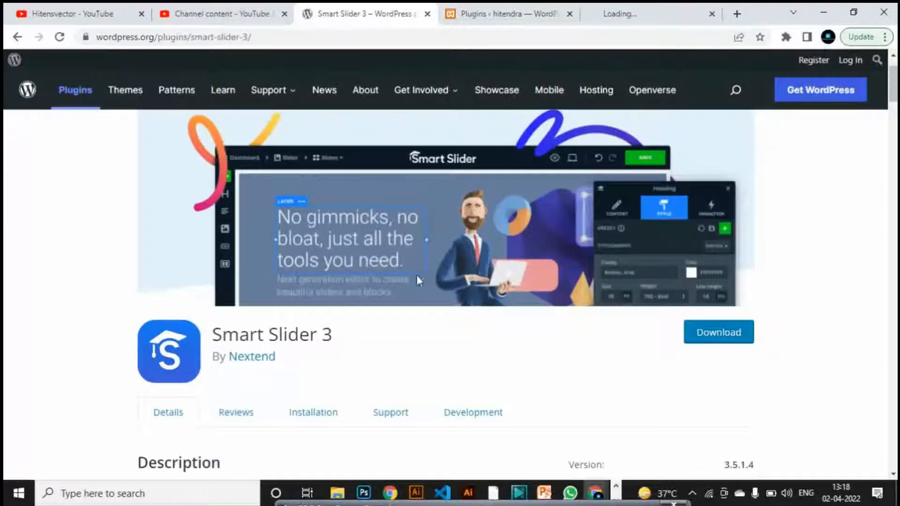
scroll(480, 305, "down", 5)
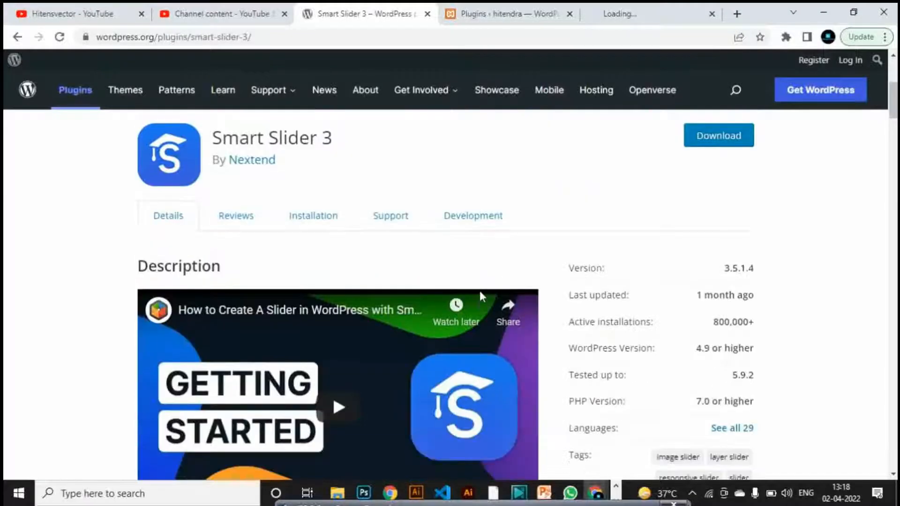
scroll(480, 290, "down", 1)
scroll(480, 289, "up", 1)
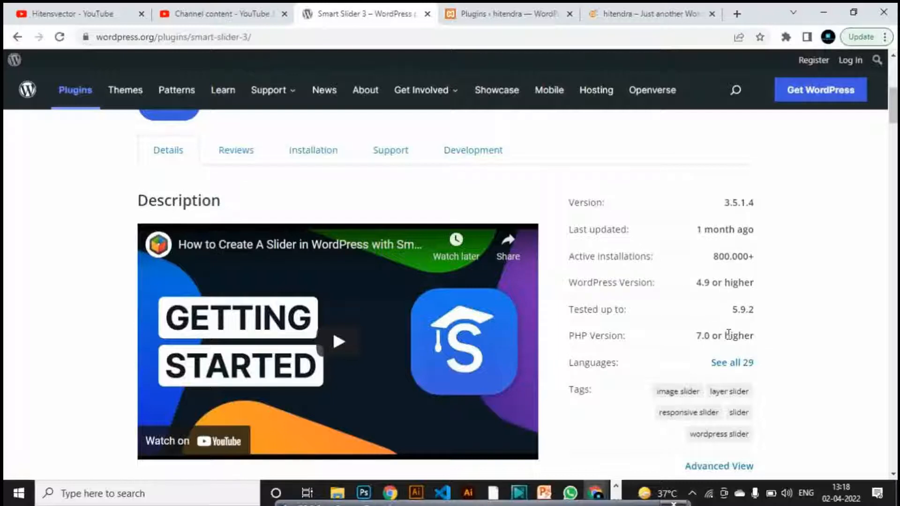
scroll(729, 335, "down", 1)
scroll(729, 334, "down", 1)
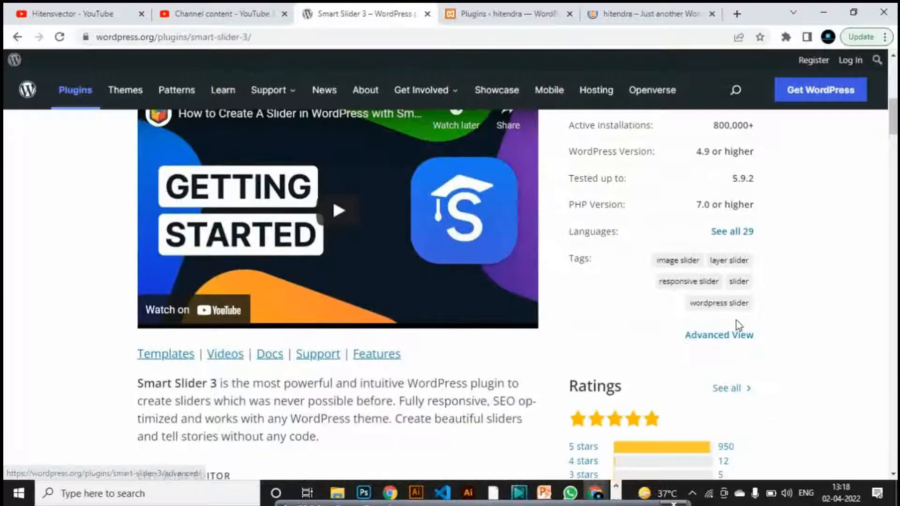
scroll(765, 324, "down", 1)
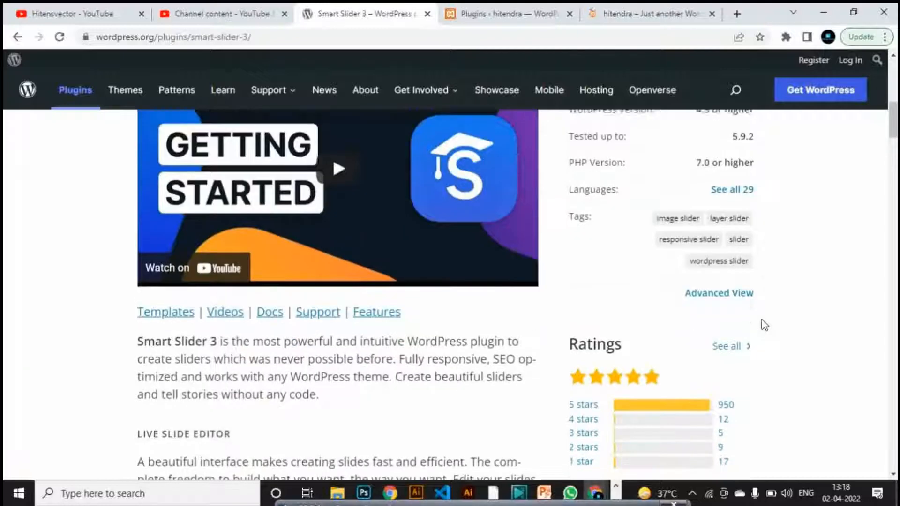
scroll(764, 325, "down", 2)
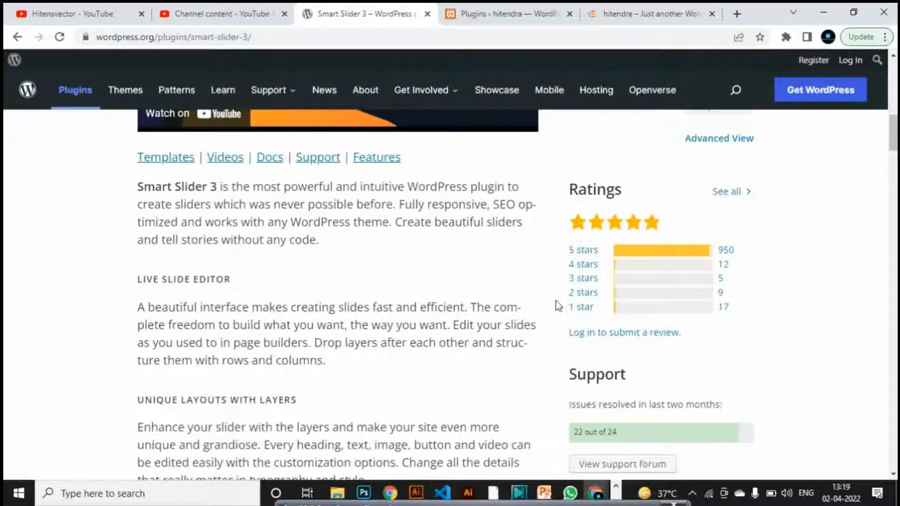
scroll(557, 305, "down", 2)
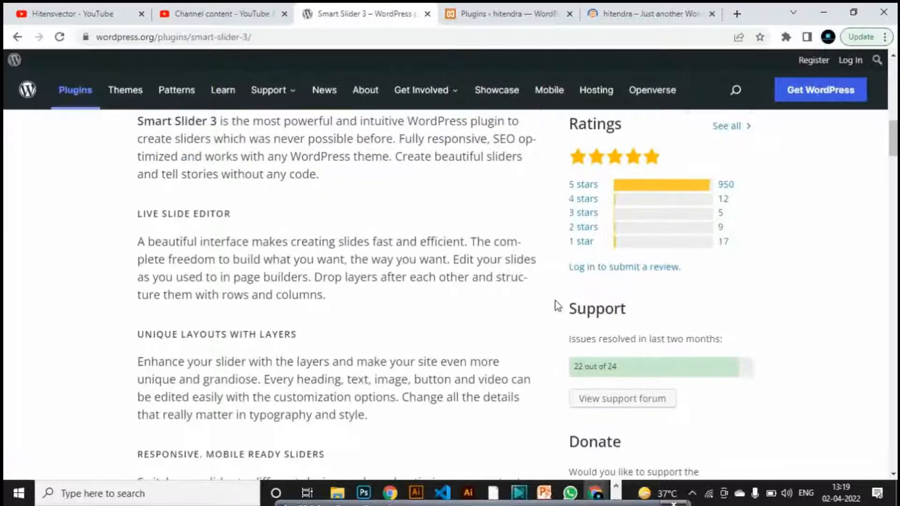
Review the Smart Slider 3 page's free and Pro feature lists, dynamic slide sources, translations and dashboard screenshots
scroll(557, 306, "down", 4)
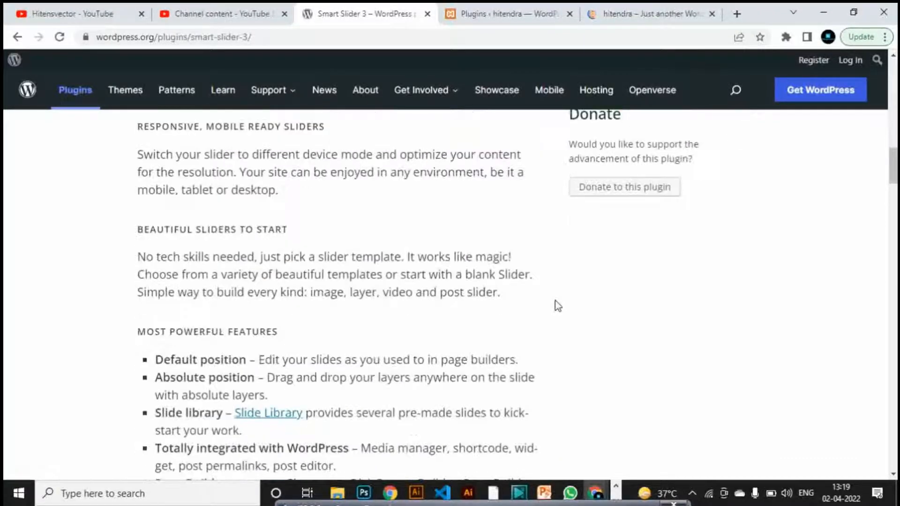
scroll(557, 305, "down", 6)
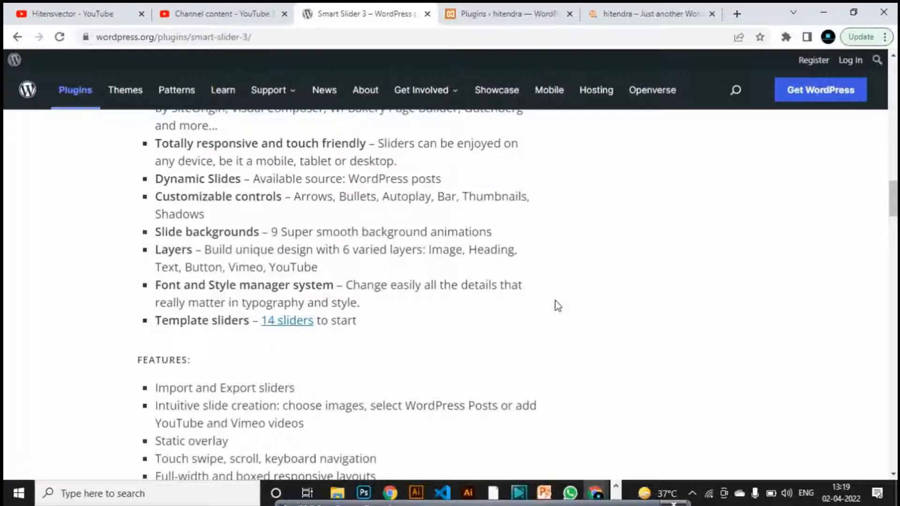
scroll(557, 306, "down", 3)
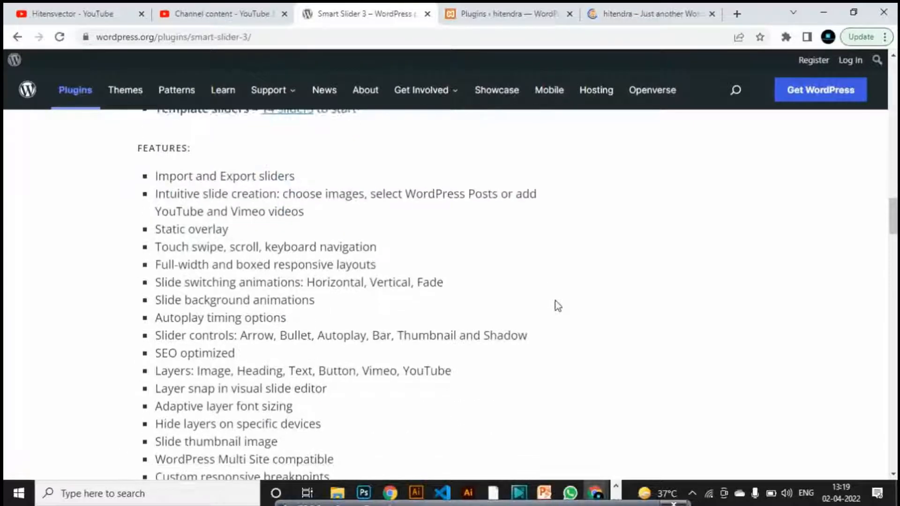
scroll(557, 306, "down", 2)
scroll(557, 305, "down", 6)
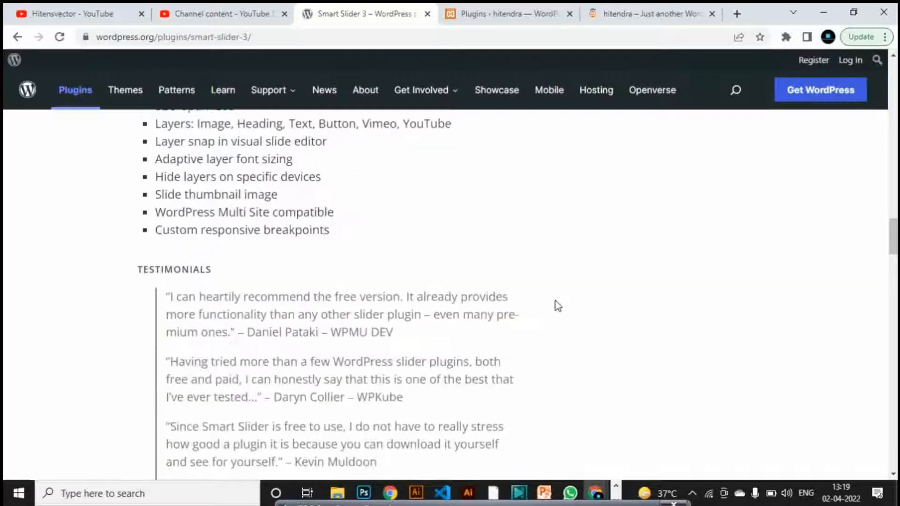
scroll(557, 305, "down", 3)
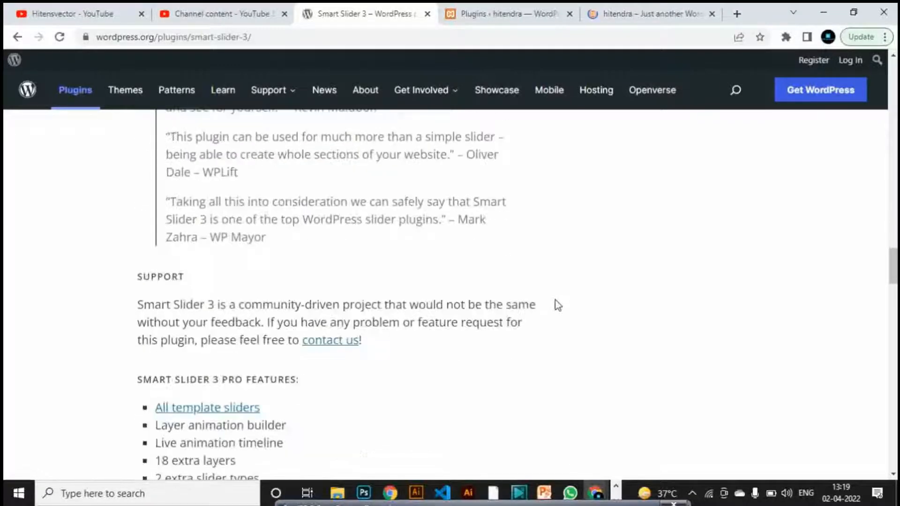
scroll(556, 306, "down", 3)
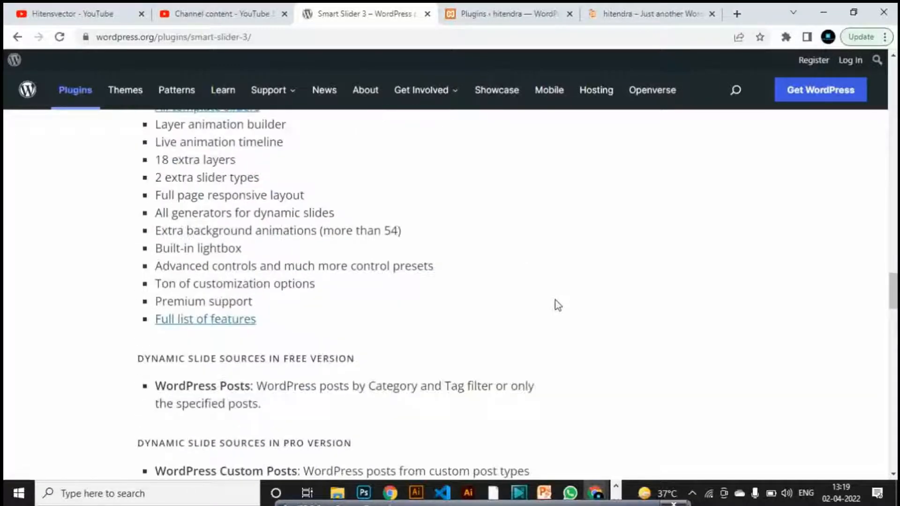
scroll(557, 306, "down", 3)
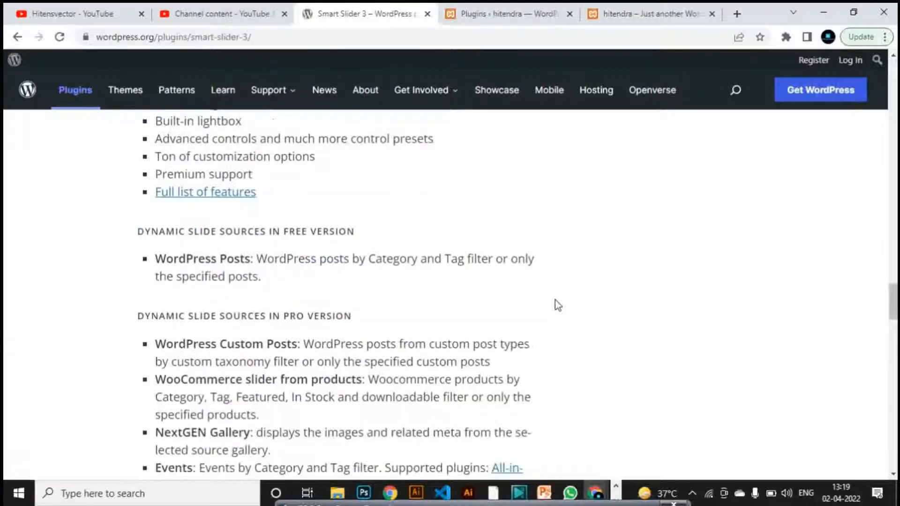
scroll(556, 305, "down", 3)
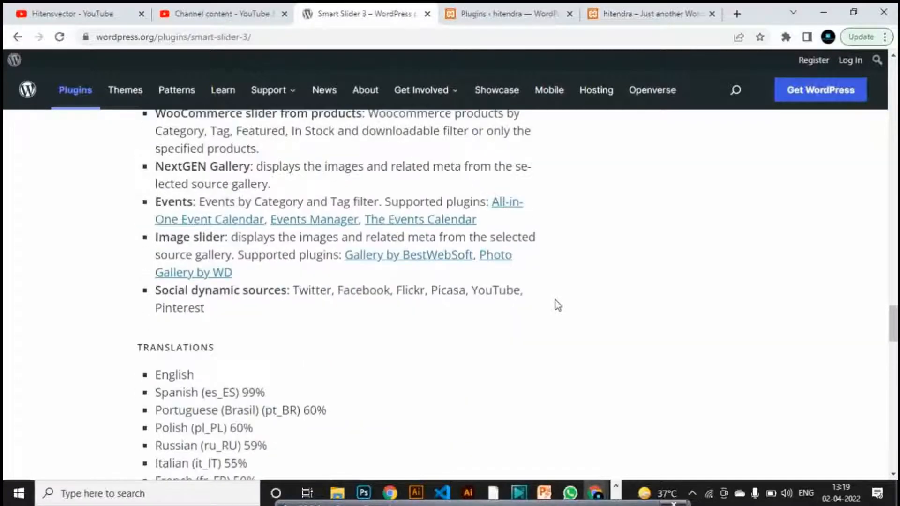
scroll(558, 306, "down", 4)
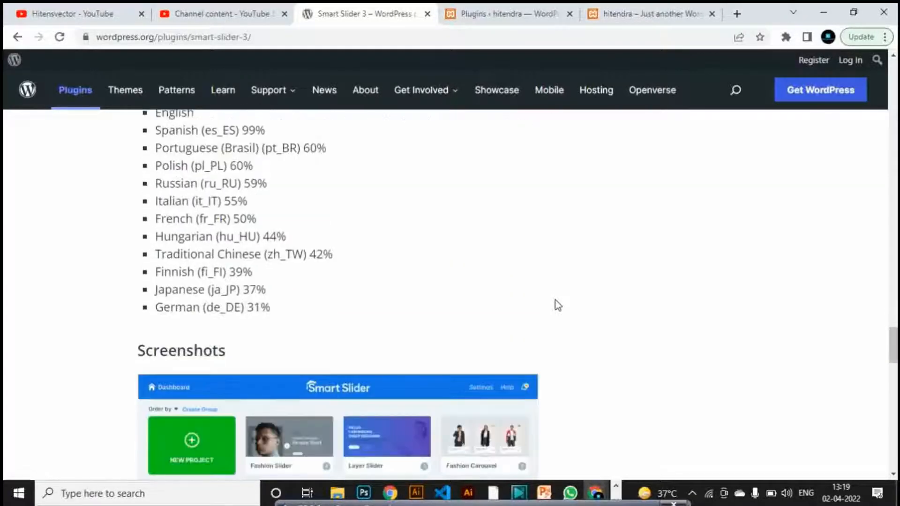
scroll(558, 305, "down", 1)
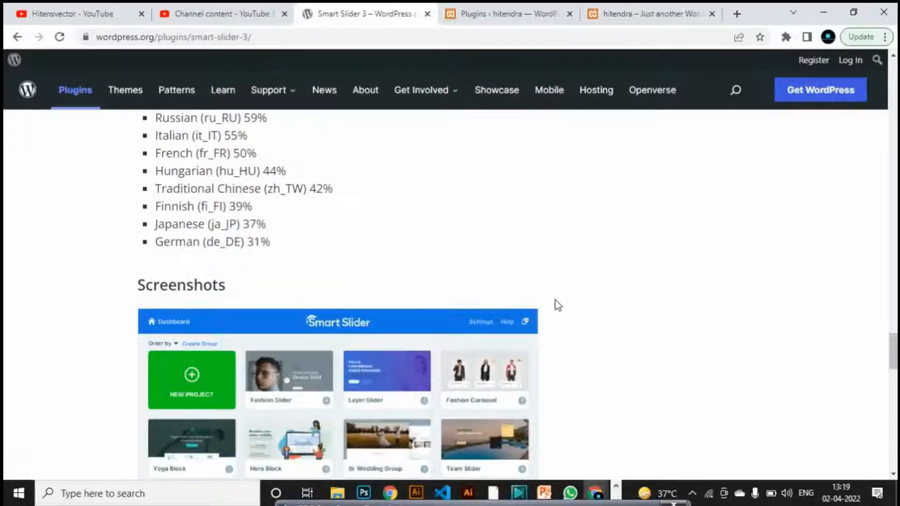
scroll(557, 306, "down", 2)
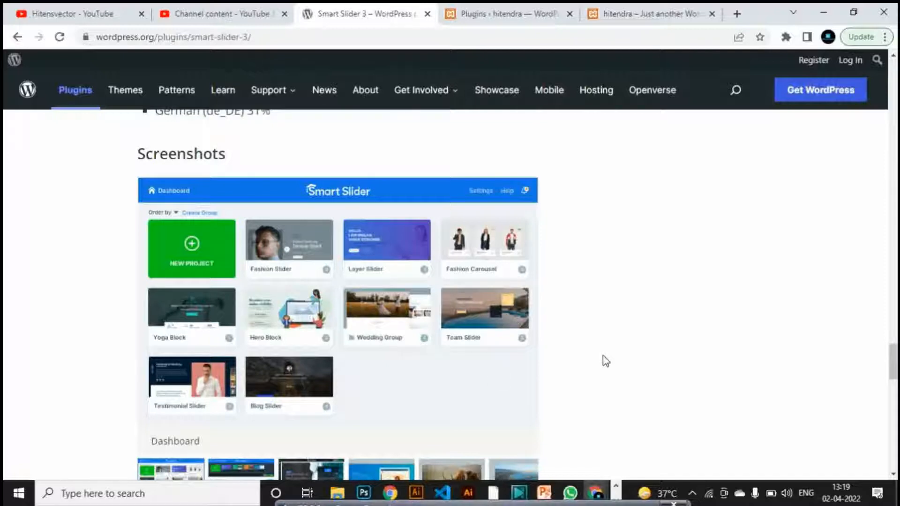
scroll(606, 361, "down", 3)
scroll(605, 361, "down", 2)
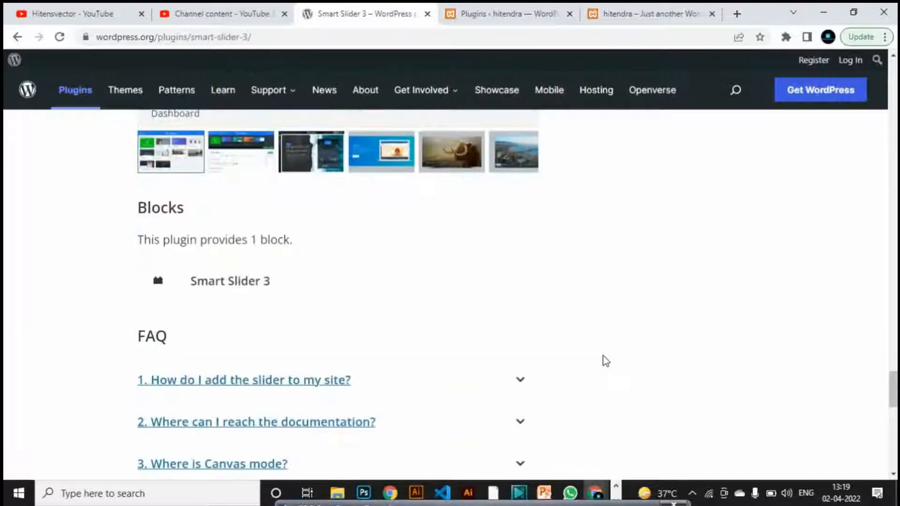
scroll(797, 271, "up", 4)
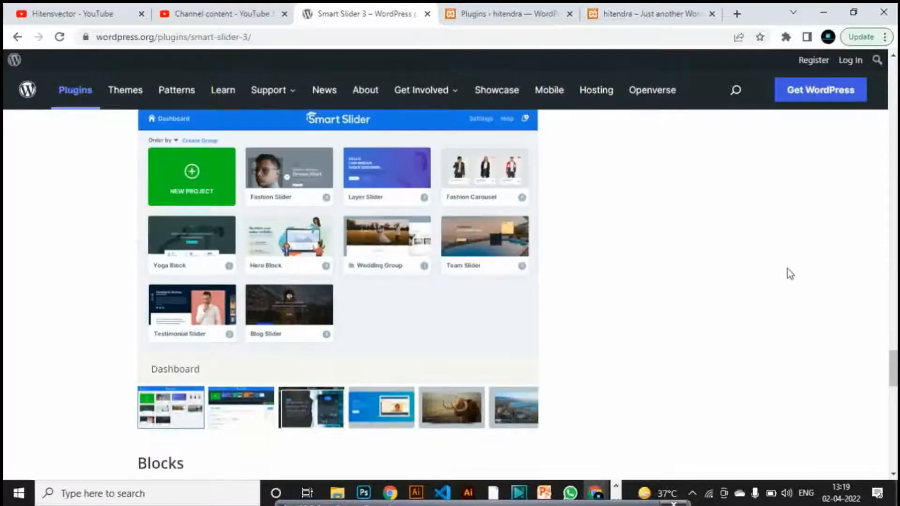
Return to the top of the Smart Slider 3 plugin page and look over the local site's home page with its hero banner
scroll(788, 272, "up", 15)
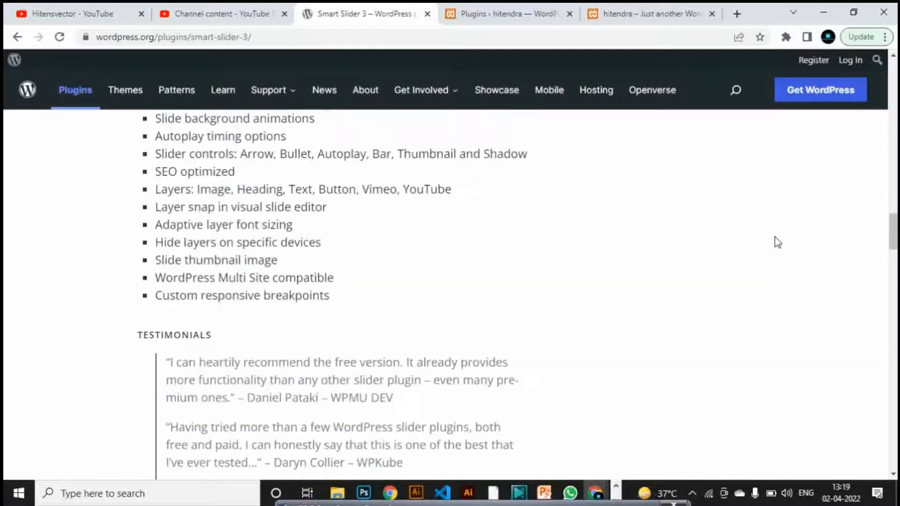
scroll(775, 234, "up", 15)
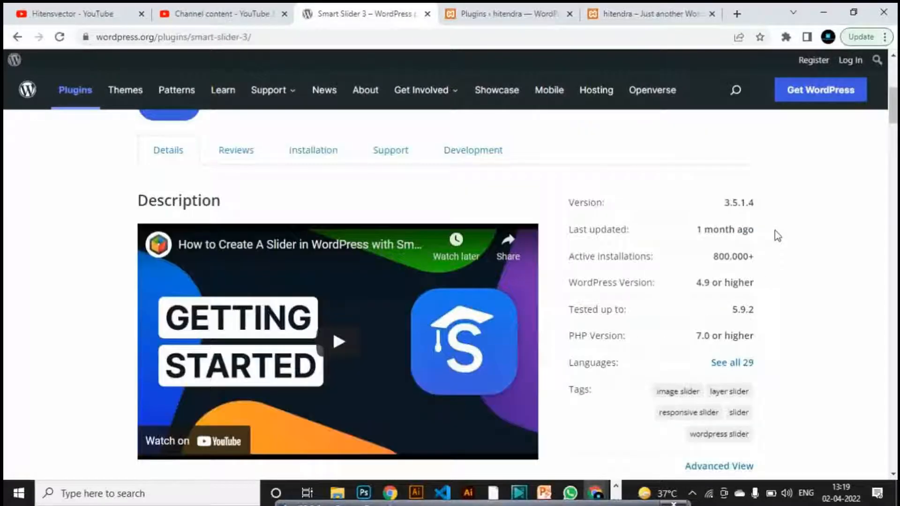
scroll(774, 231, "up", 6)
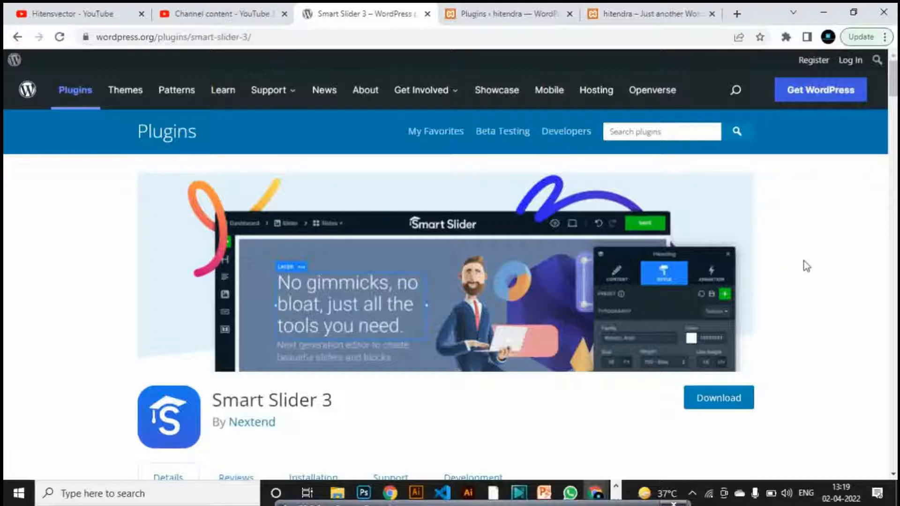
left_click(633, 17)
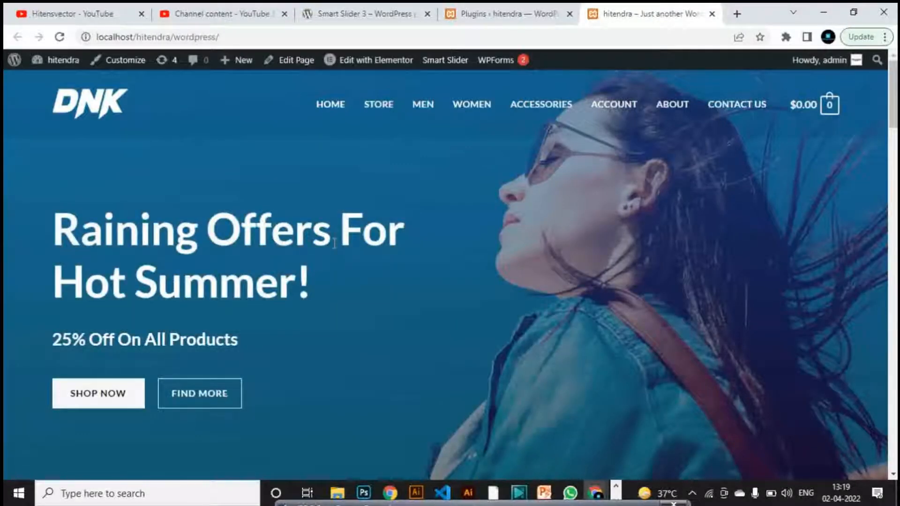
scroll(334, 243, "down", 10)
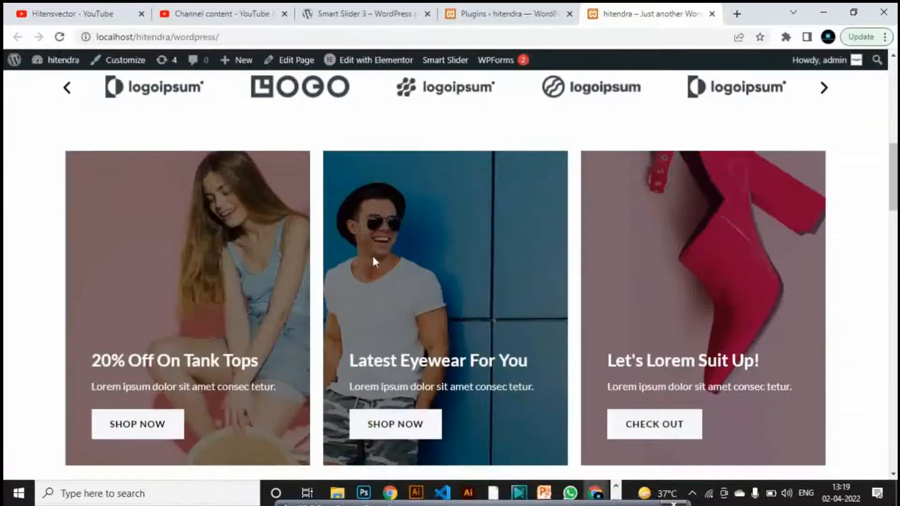
scroll(372, 254, "up", 10)
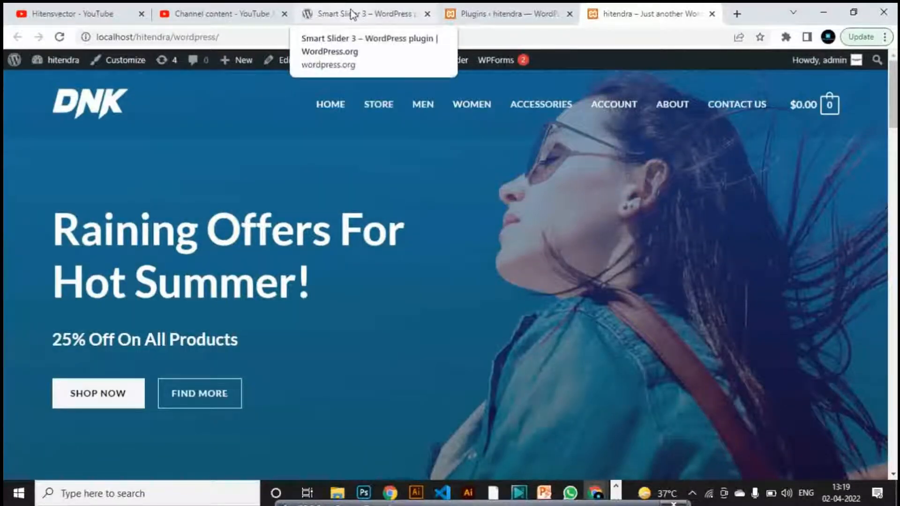
Go back to the WordPress admin's plugins page and open the Smart Slider dashboard
left_click(516, 18)
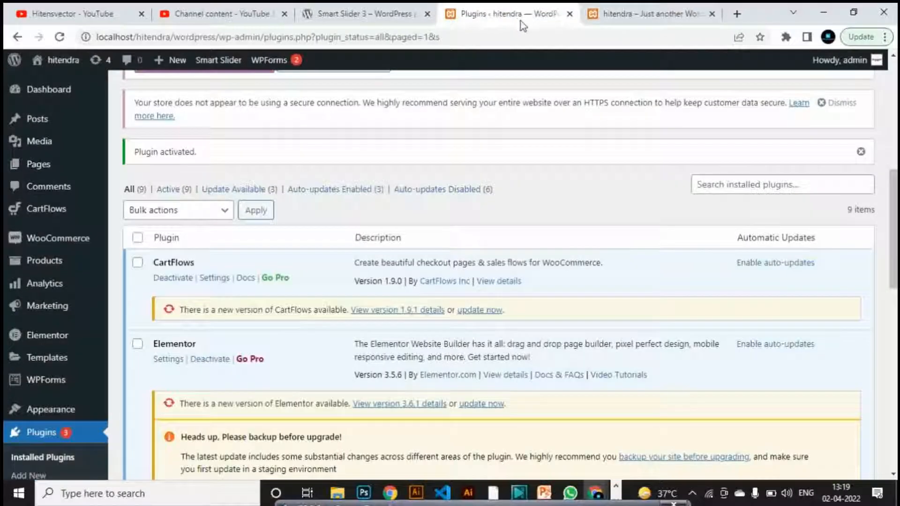
scroll(201, 301, "down", 3)
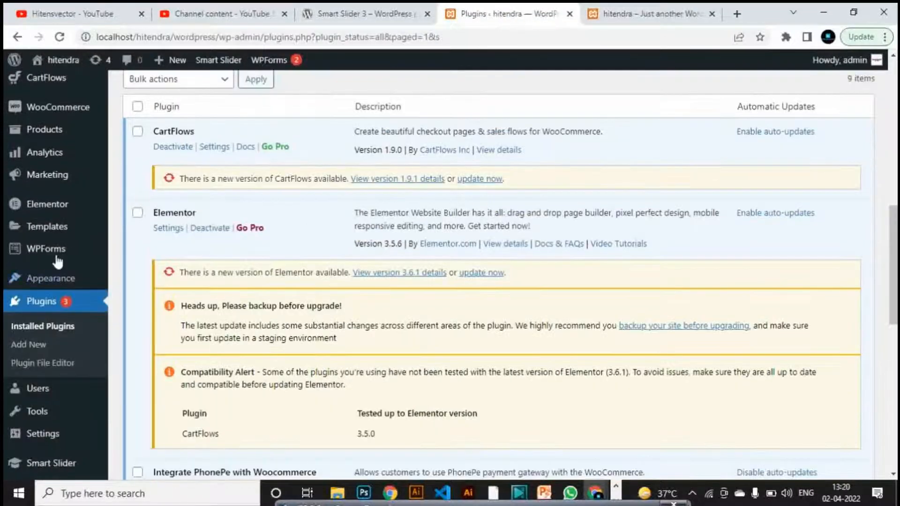
mouse_move(60, 249)
scroll(60, 248, "down", 2)
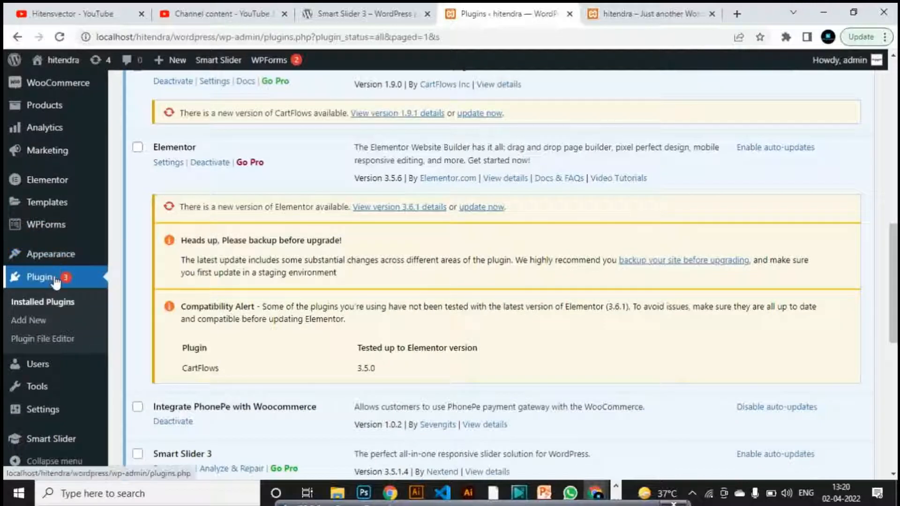
mouse_move(79, 233)
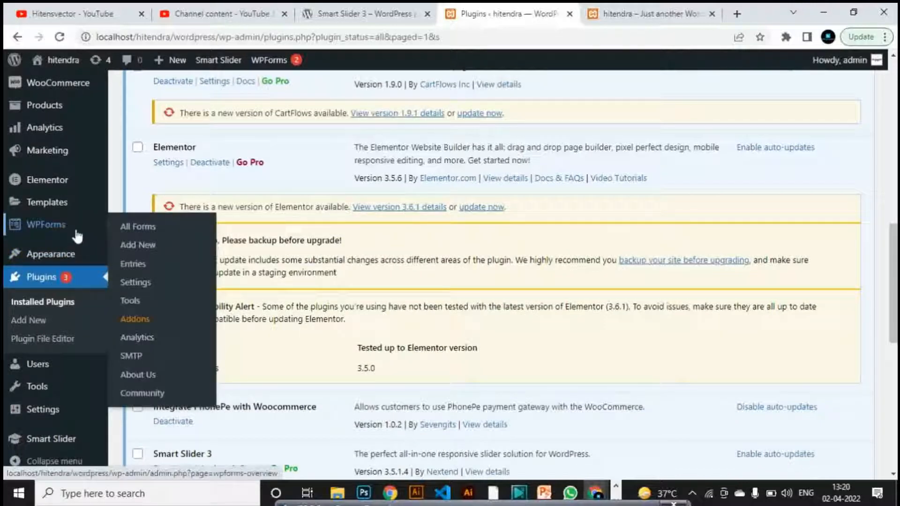
scroll(78, 236, "up", 2)
scroll(77, 236, "up", 3)
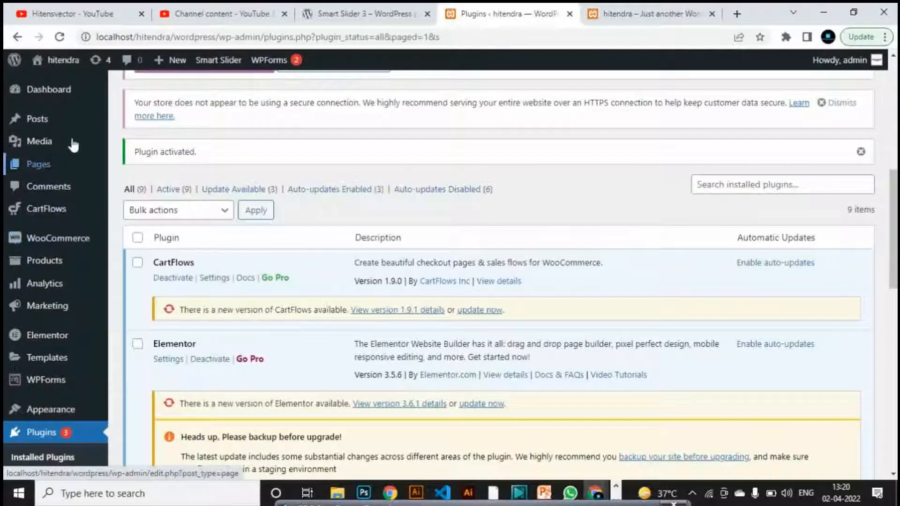
mouse_move(71, 127)
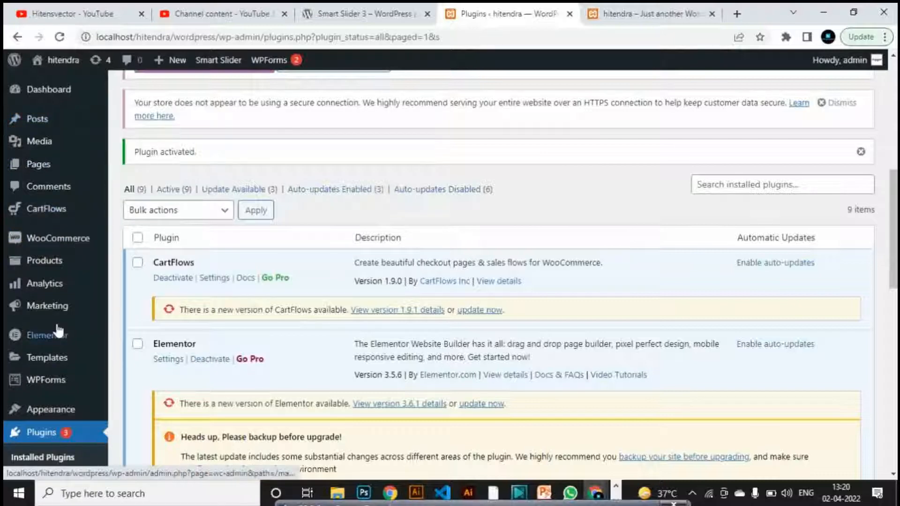
scroll(60, 329, "down", 5)
scroll(57, 334, "down", 2)
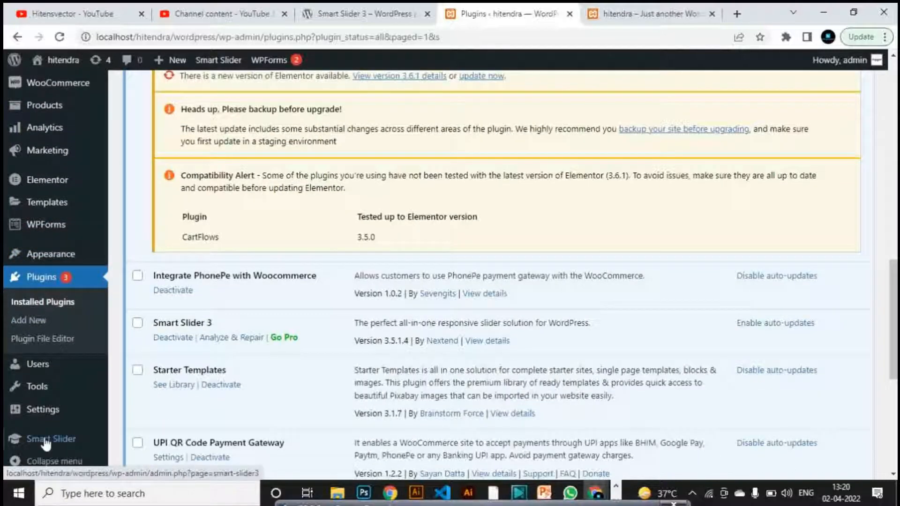
mouse_move(61, 441)
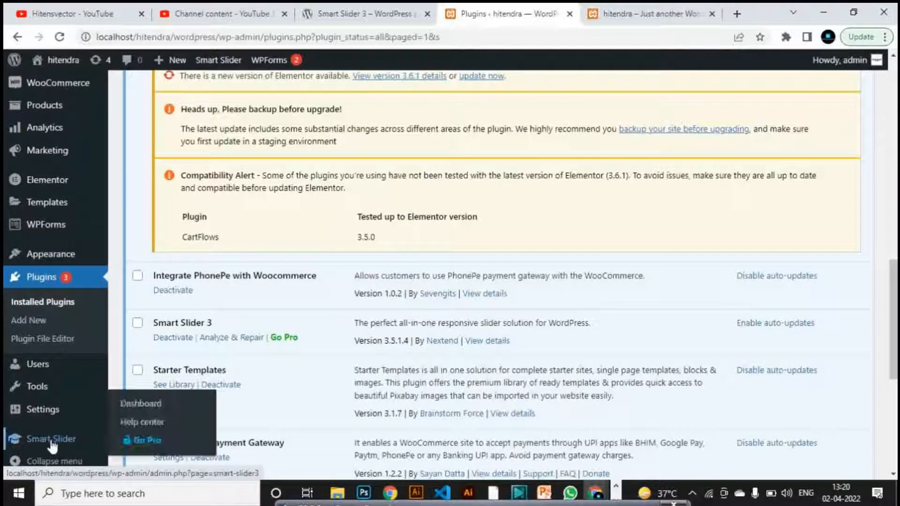
left_click(140, 403)
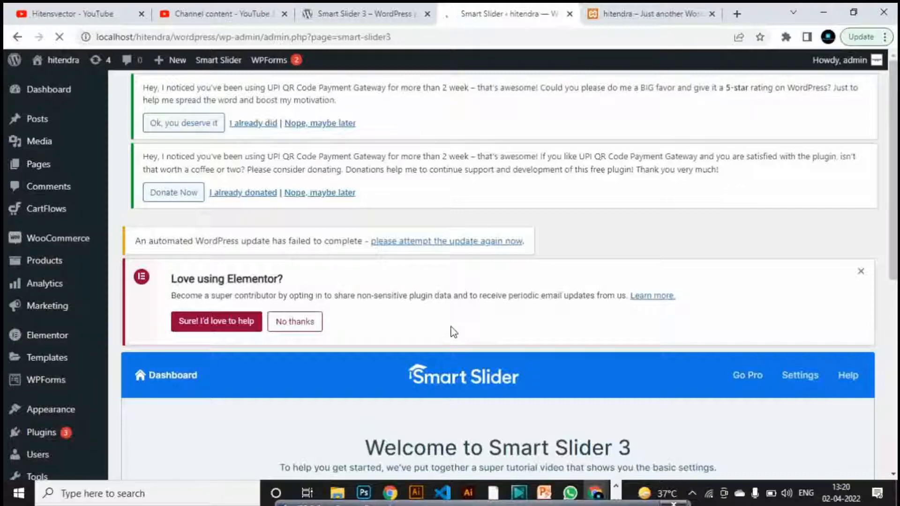
Dismiss the Elementor contribution notice and continue past the Getting Started welcome page to the Smart Slider project dashboard
scroll(451, 331, "down", 1)
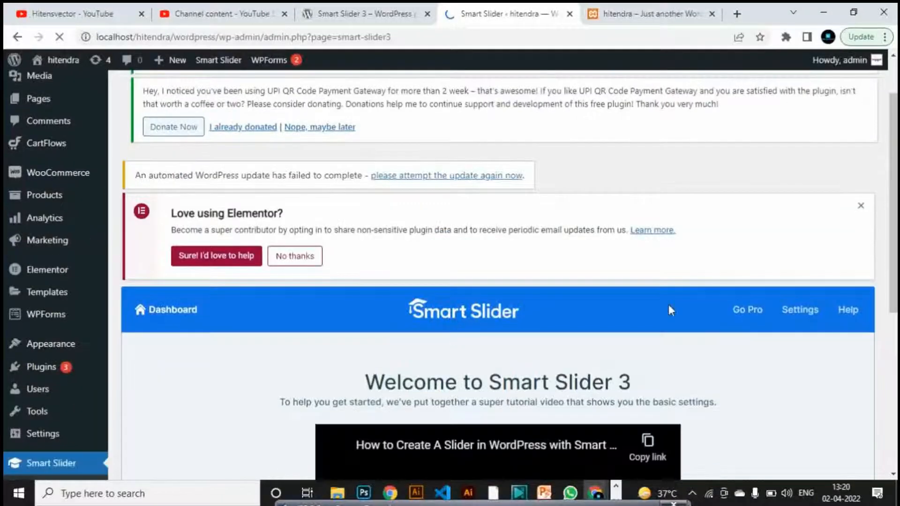
left_click(861, 206)
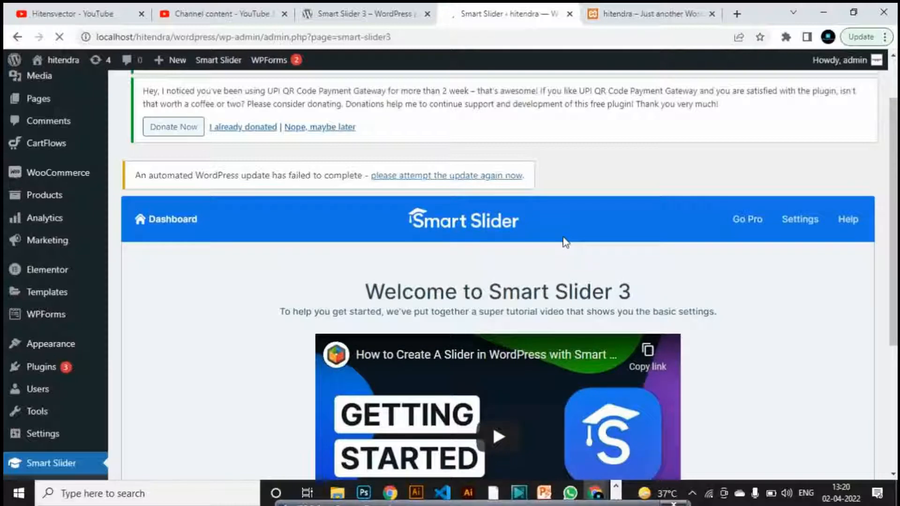
scroll(565, 240, "down", 3)
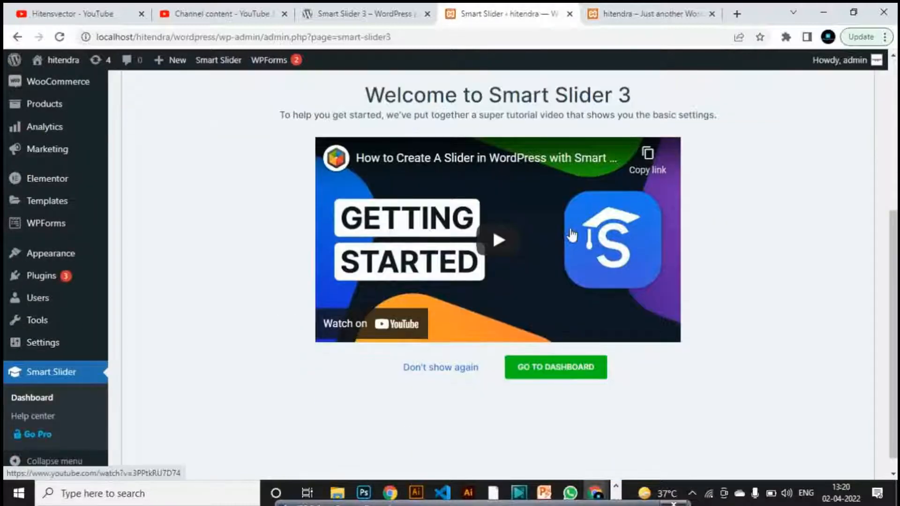
scroll(572, 235, "up", 1)
scroll(572, 234, "down", 1)
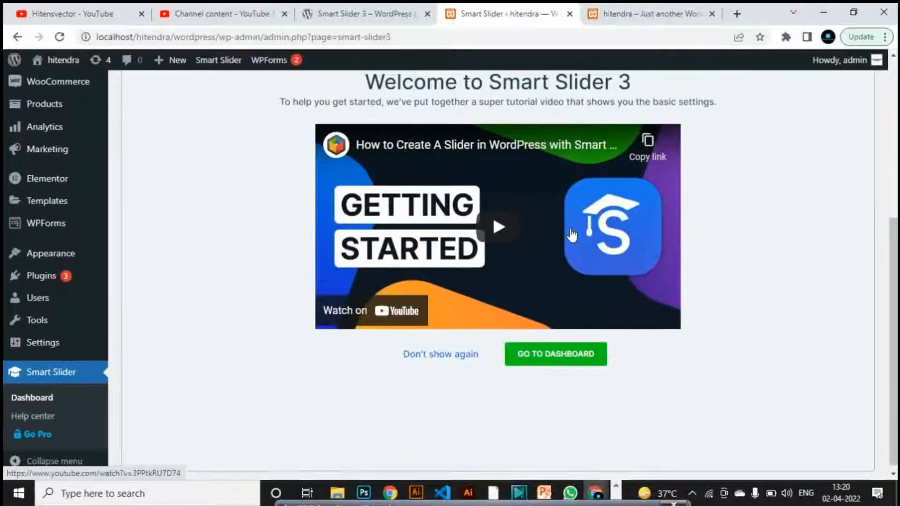
scroll(720, 247, "up", 1)
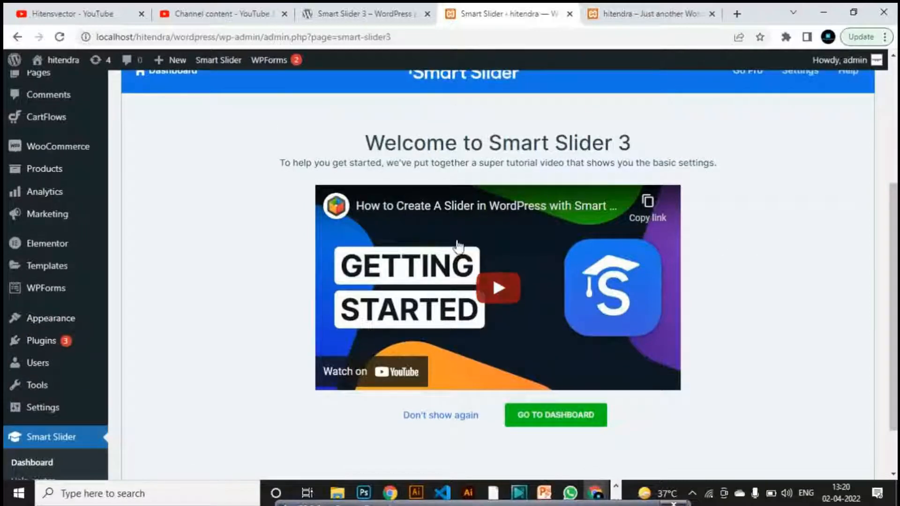
left_click(498, 292)
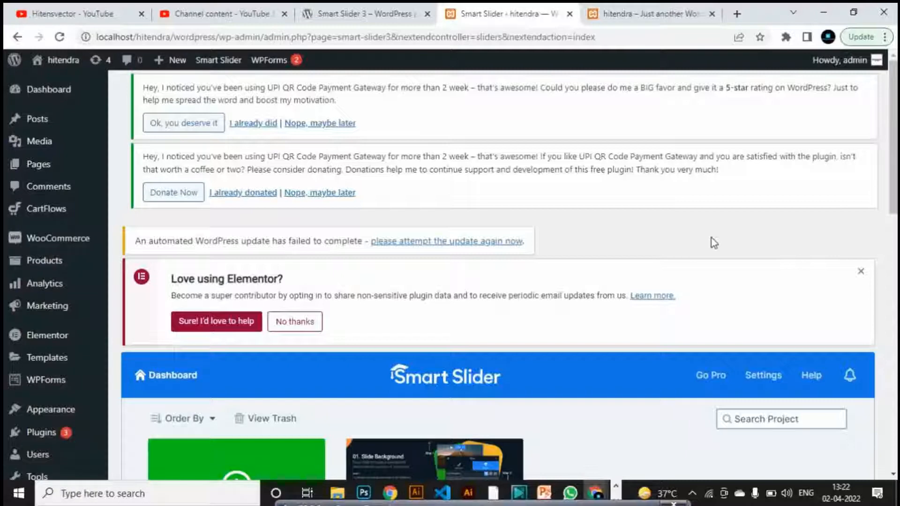
Examine the Smart Slider dashboard: the new project option, the Tutorial Slider, the Pro upgrade benefits and the newsletter subscription
scroll(714, 243, "down", 7)
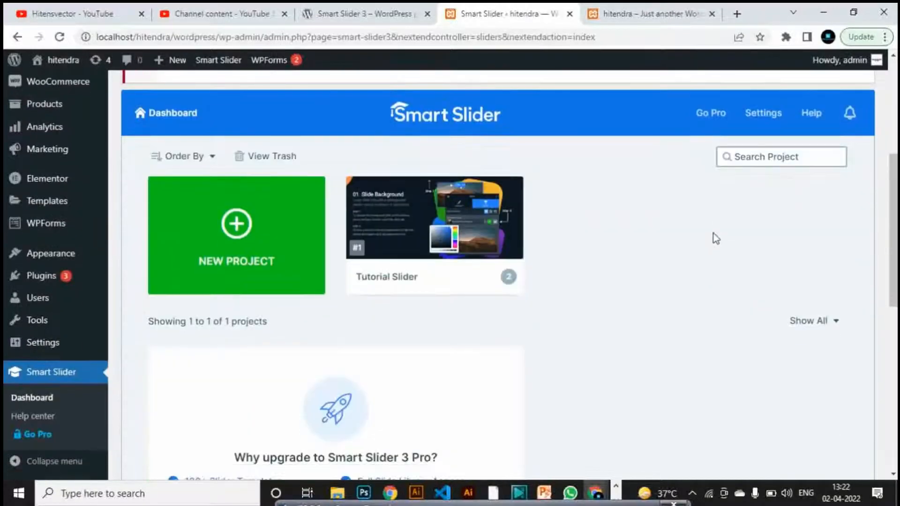
scroll(716, 239, "down", 3)
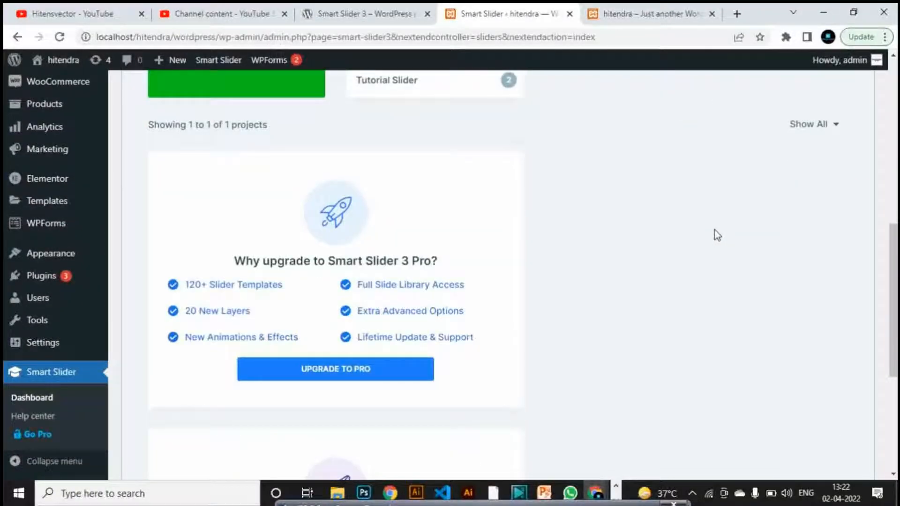
scroll(715, 232, "up", 4)
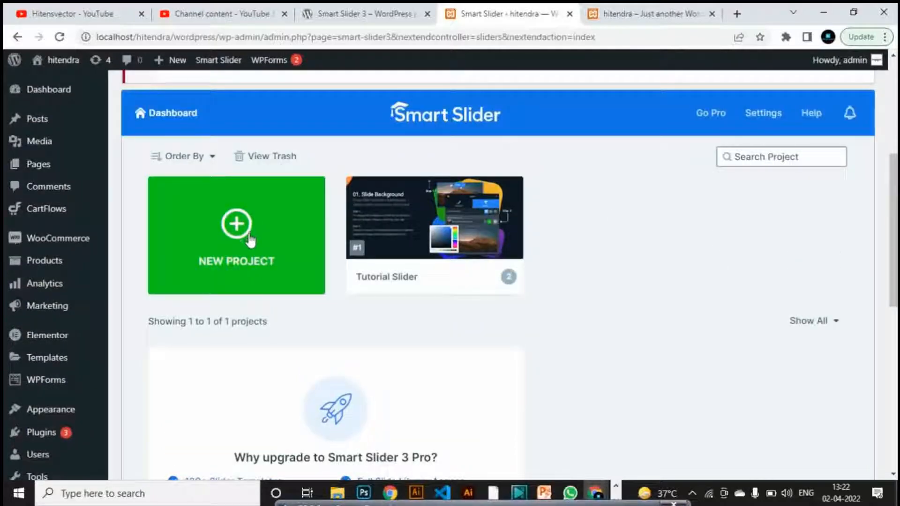
mouse_move(430, 261)
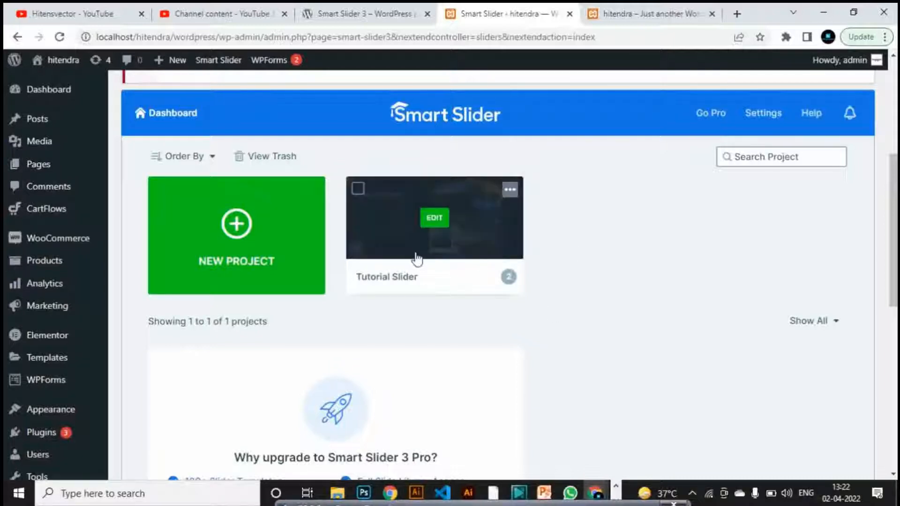
scroll(596, 255, "down", 2)
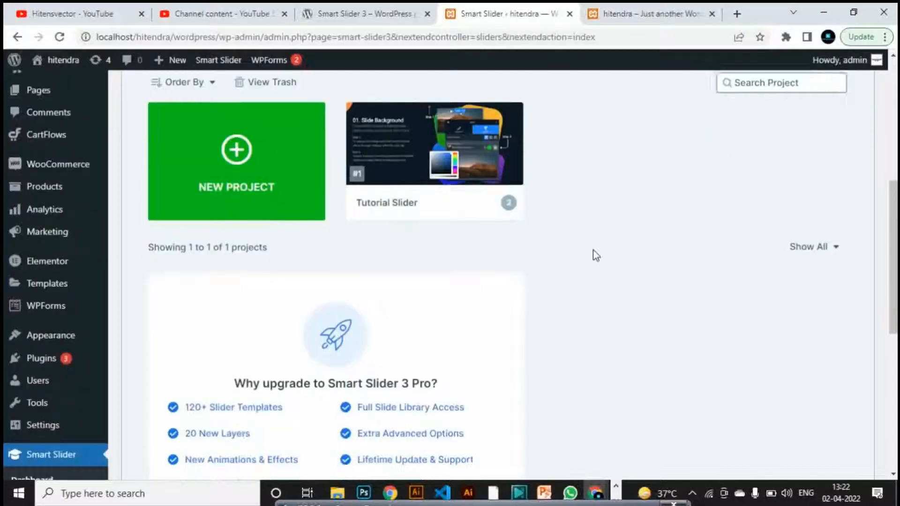
scroll(593, 250, "down", 3)
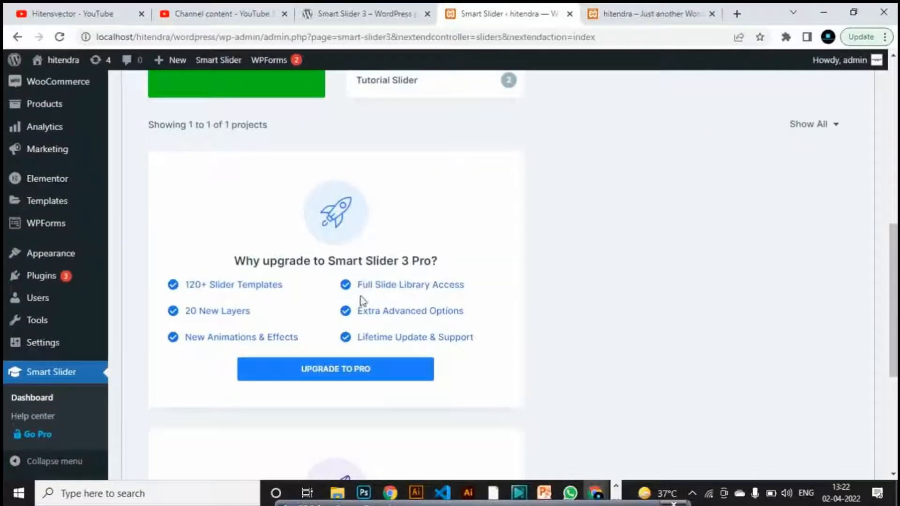
scroll(566, 311, "down", 2)
scroll(566, 311, "down", 4)
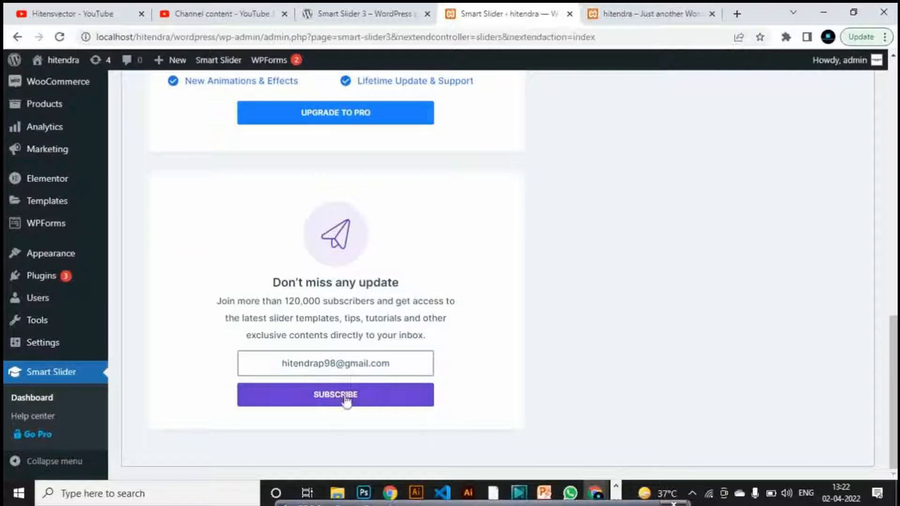
scroll(534, 324, "up", 2)
scroll(553, 310, "up", 10)
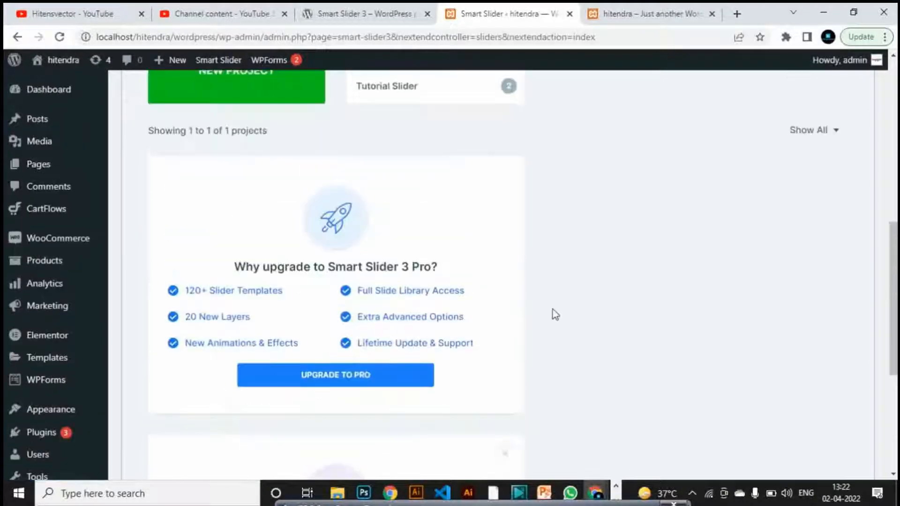
scroll(606, 324, "down", 1)
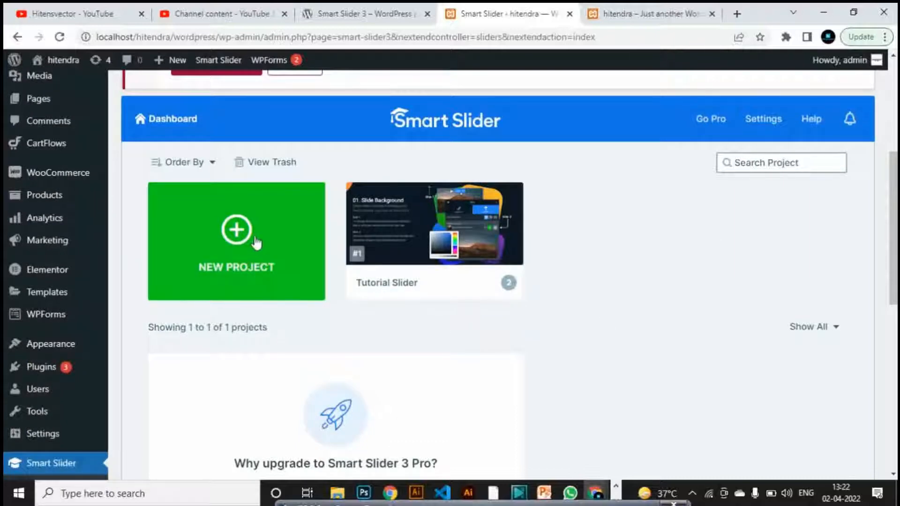
Start a new Smart Slider project with a template and open the template library
mouse_move(452, 244)
left_click(240, 231)
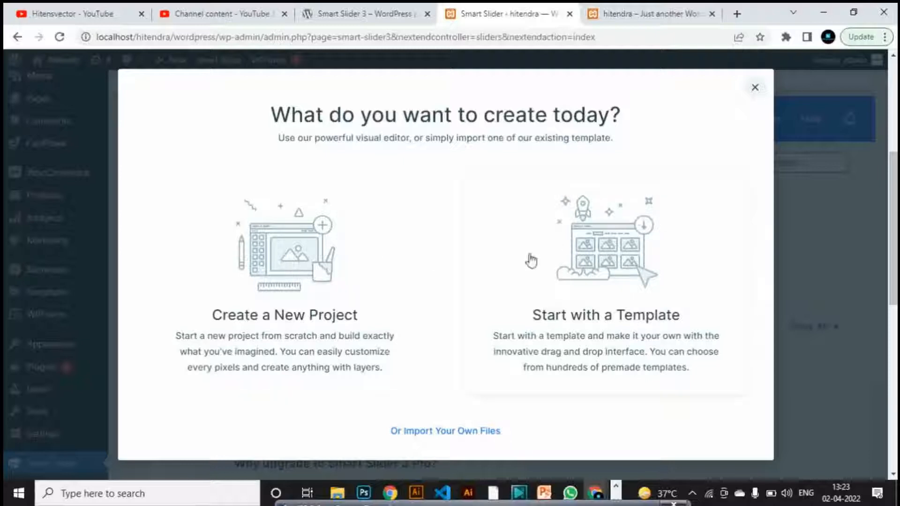
key("Escape")
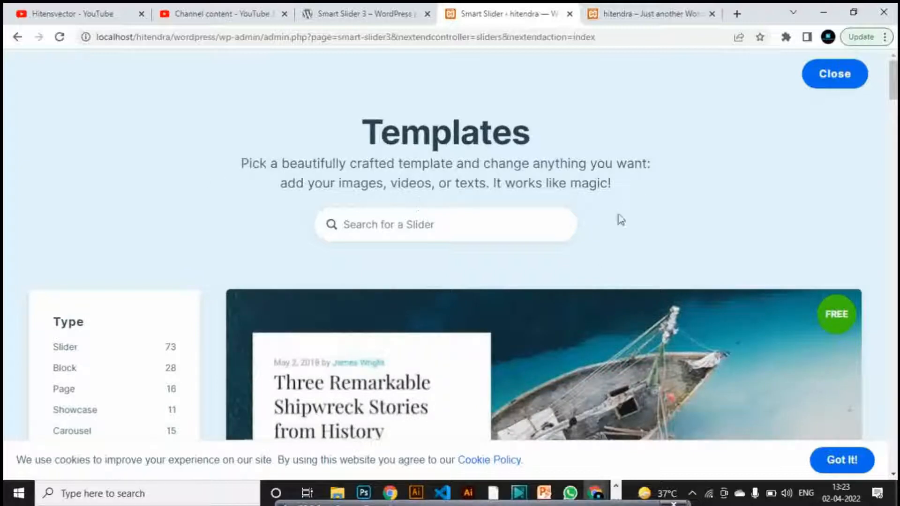
Browse the free slider templates in the library, from Full Width Post Slider through to Free Marketplace
scroll(670, 222, "down", 5)
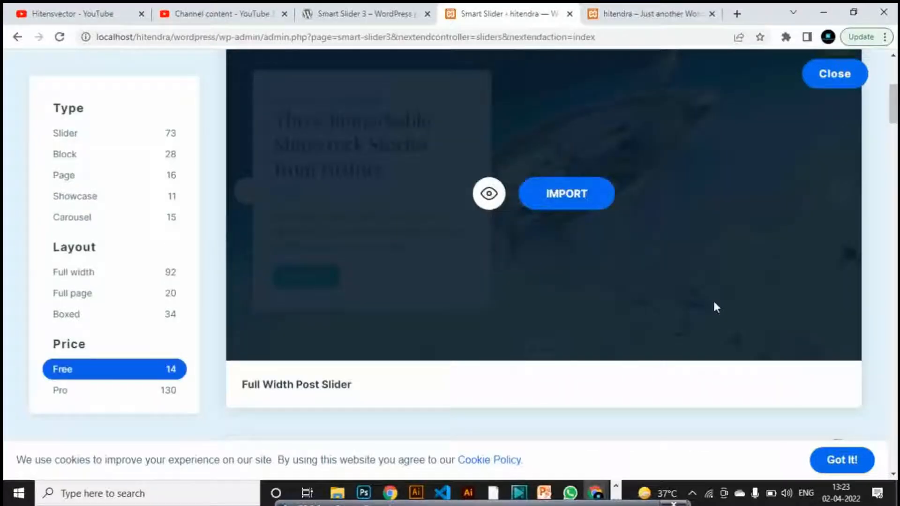
scroll(738, 318, "up", 1)
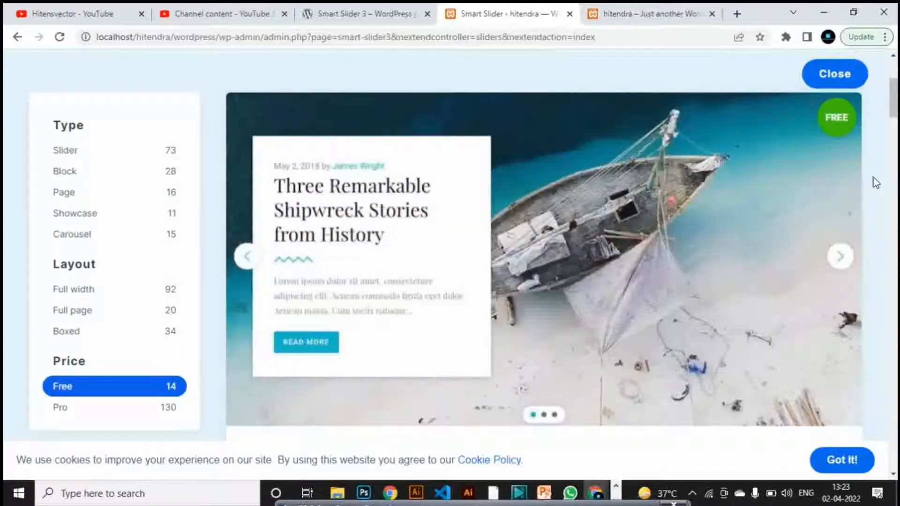
mouse_move(600, 230)
mouse_move(842, 257)
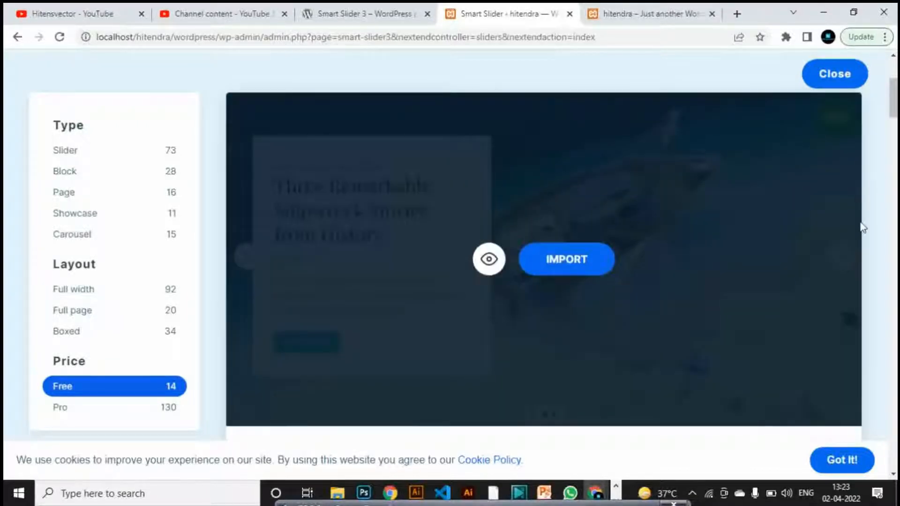
scroll(875, 197, "down", 5)
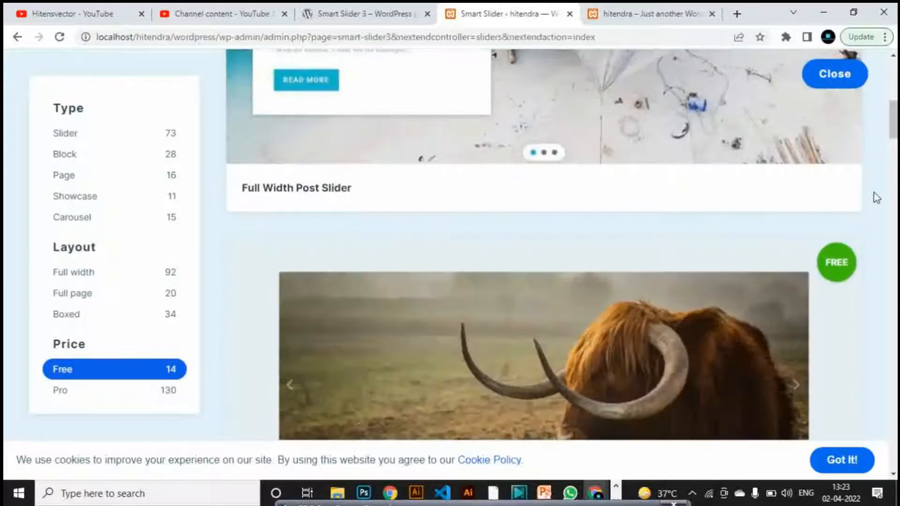
scroll(877, 196, "down", 4)
scroll(876, 196, "down", 8)
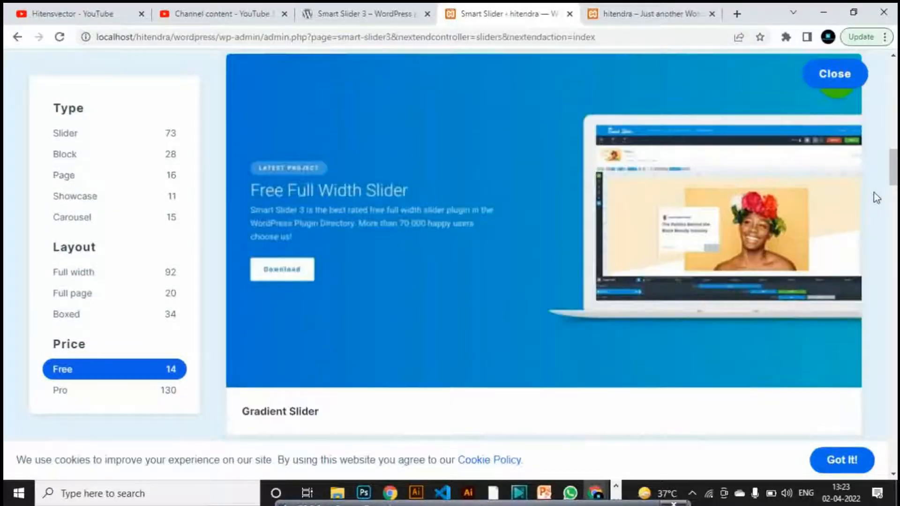
scroll(876, 198, "down", 8)
scroll(876, 198, "down", 2)
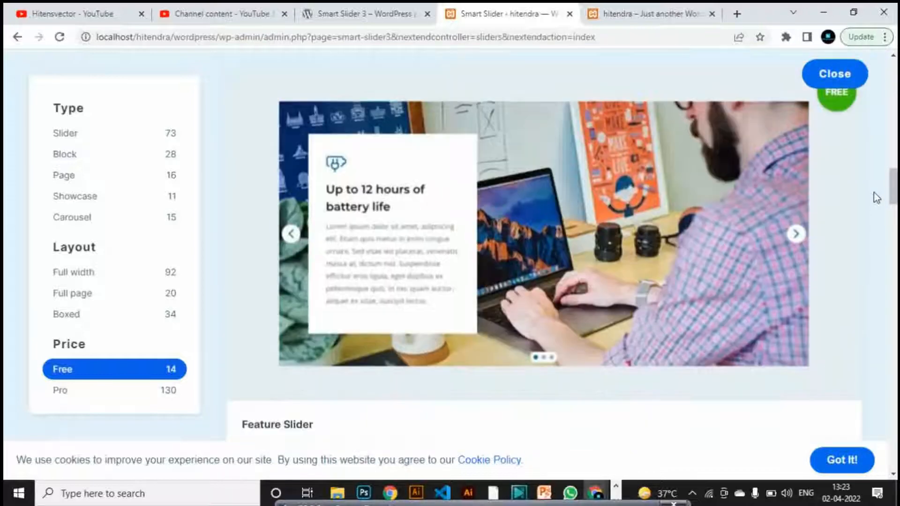
scroll(877, 198, "down", 10)
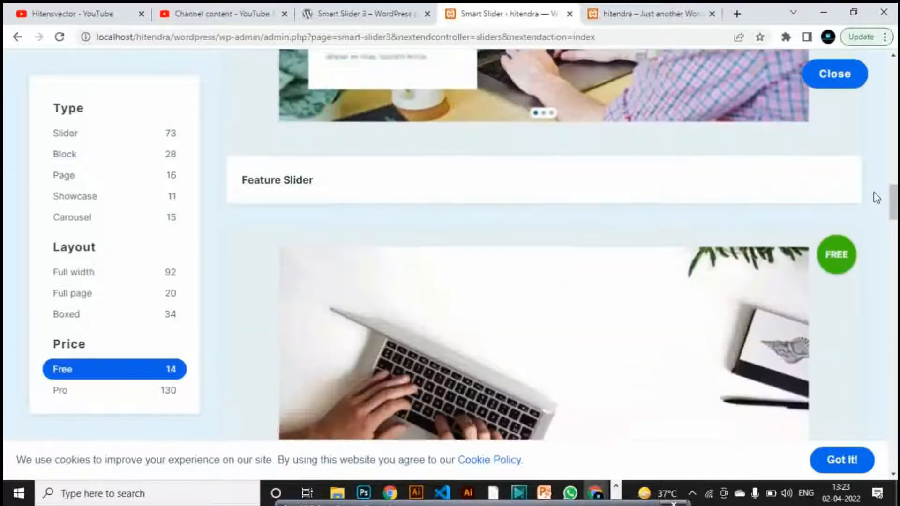
scroll(877, 197, "up", 3)
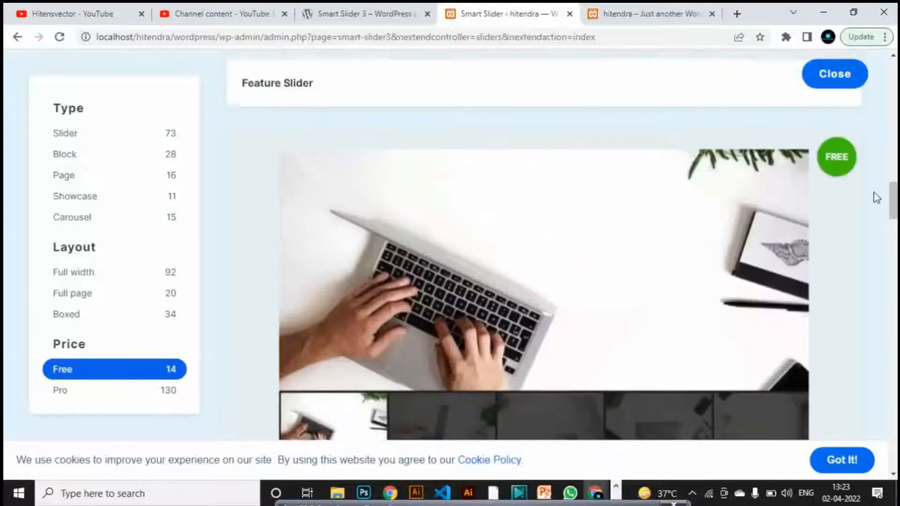
scroll(877, 197, "down", 4)
scroll(877, 197, "down", 10)
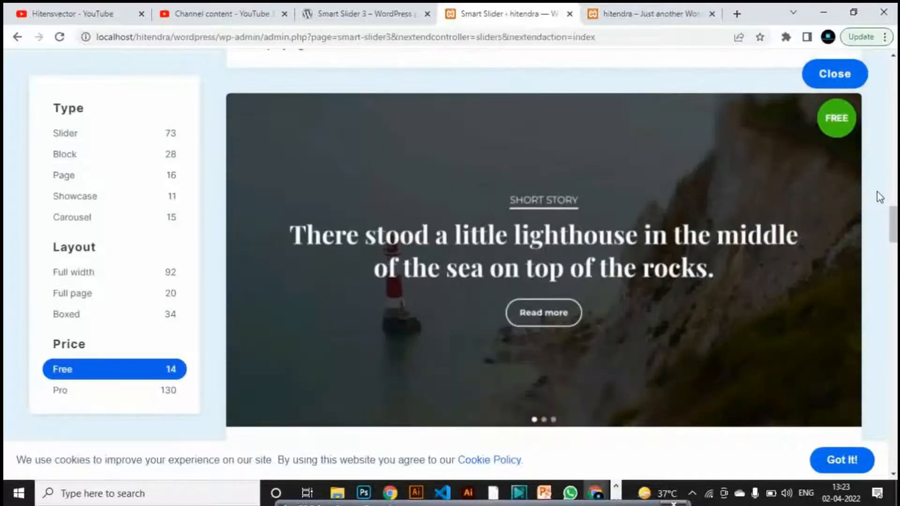
scroll(880, 197, "down", 9)
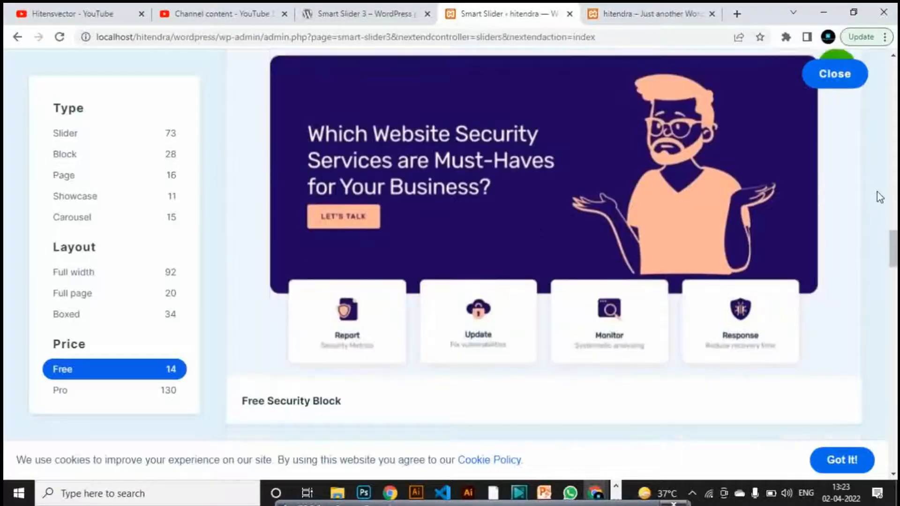
scroll(880, 197, "down", 4)
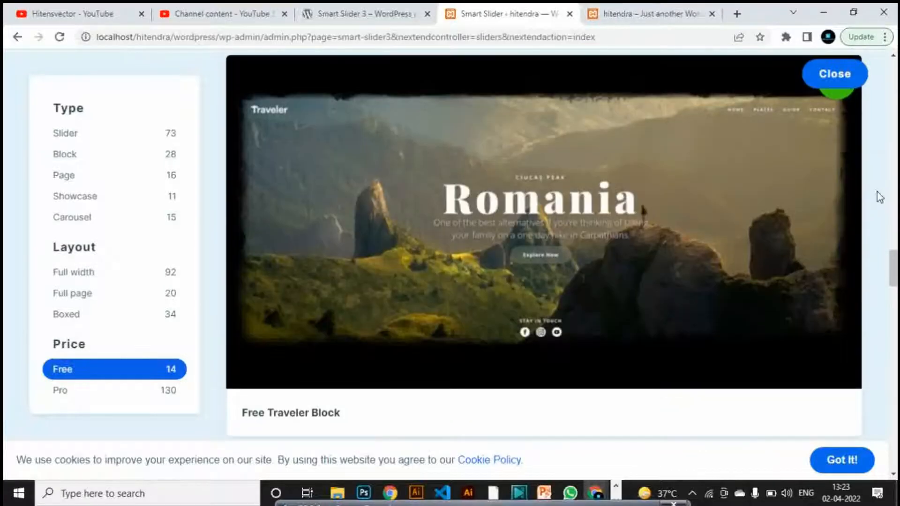
scroll(880, 198, "down", 8)
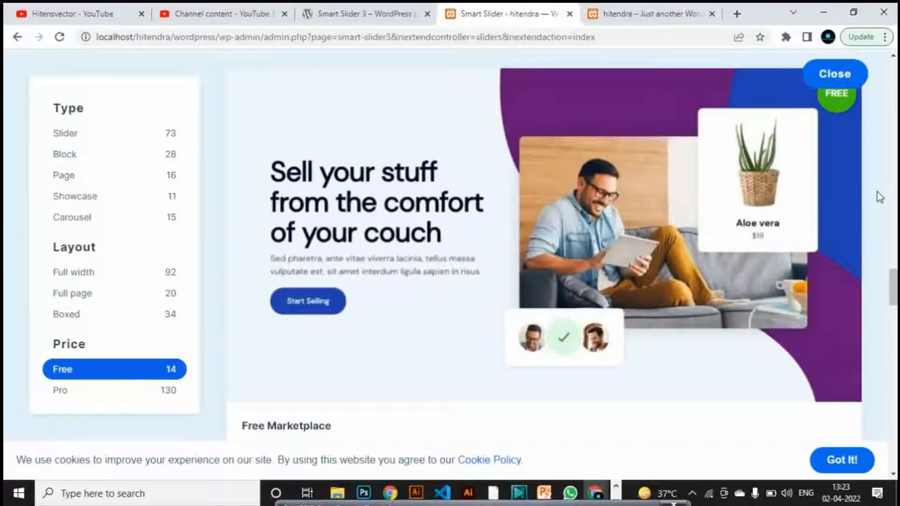
Import the Free Marketplace template and dismiss the Smart Slider 3 community subscription prompt
mouse_move(519, 385)
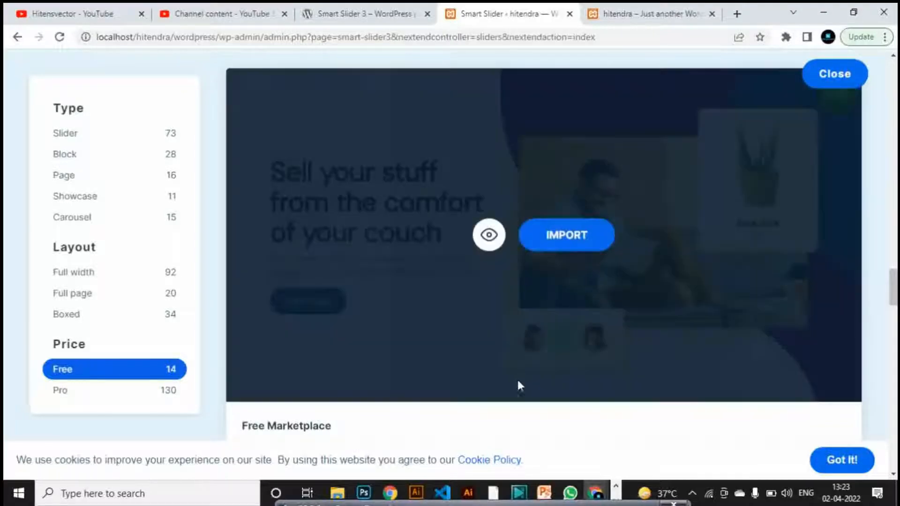
left_click(572, 235)
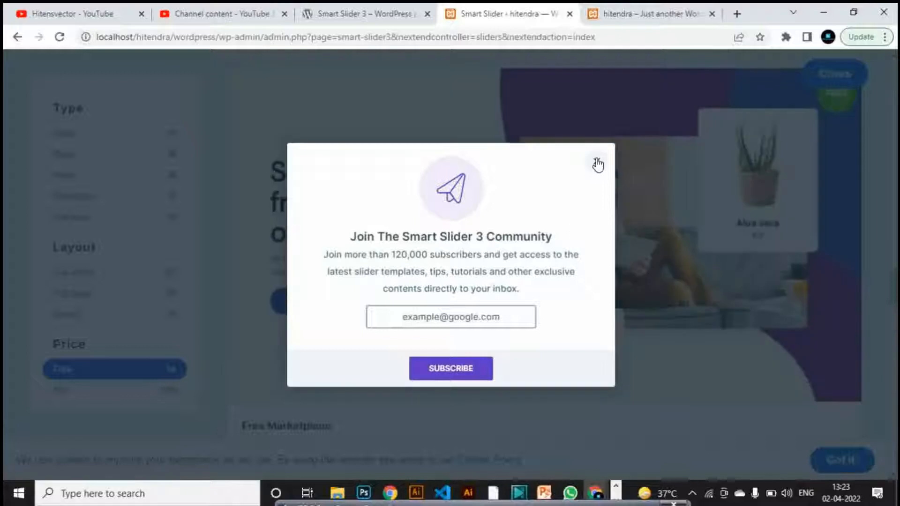
left_click(597, 163)
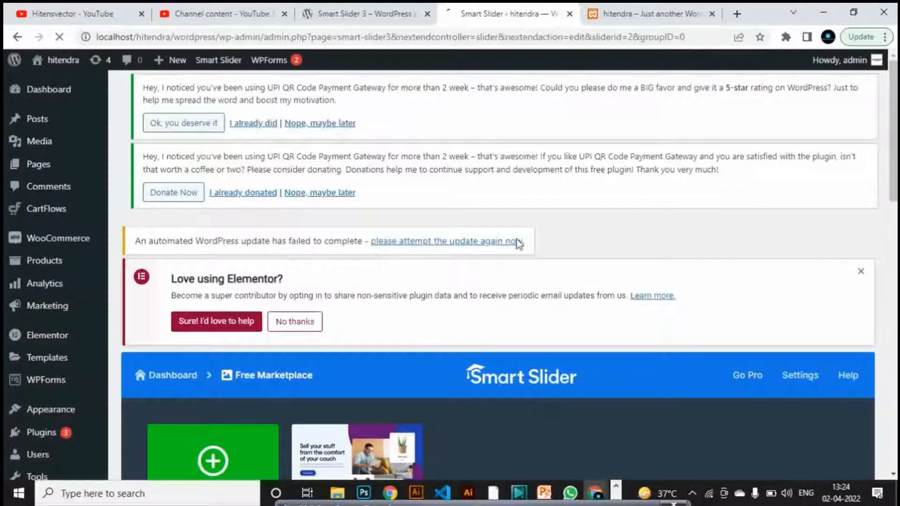
Examine the Free Marketplace slider's slide list, publishing options, and general, alias and slider design settings
scroll(544, 237, "down", 1)
scroll(551, 232, "down", 3)
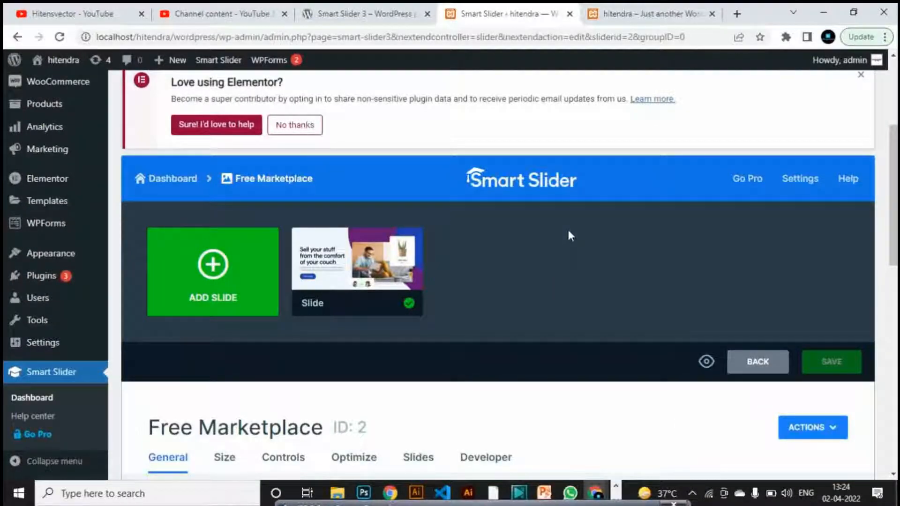
scroll(570, 235, "down", 1)
scroll(600, 292, "up", 1)
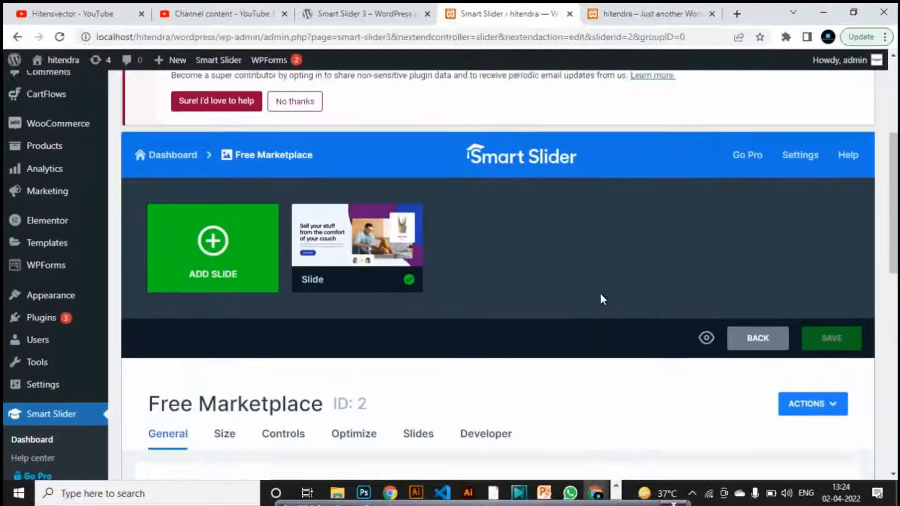
scroll(591, 281, "down", 1)
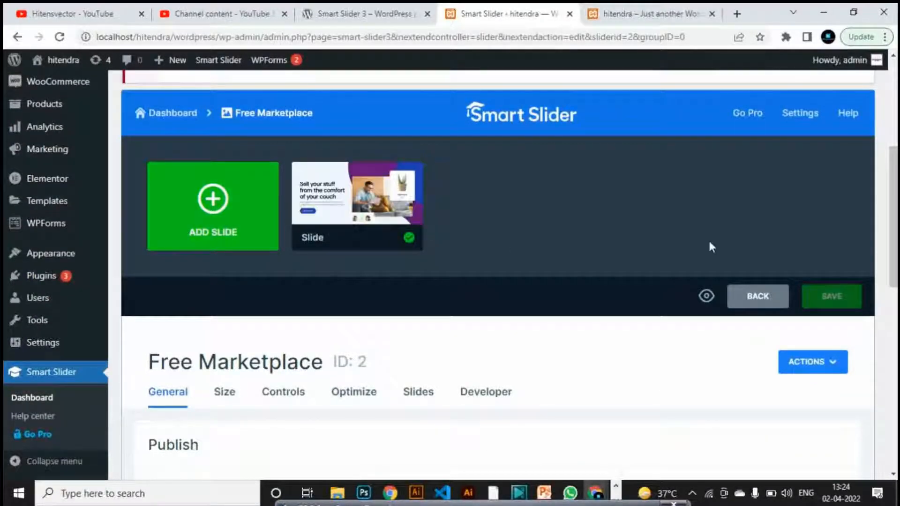
scroll(722, 291, "down", 5)
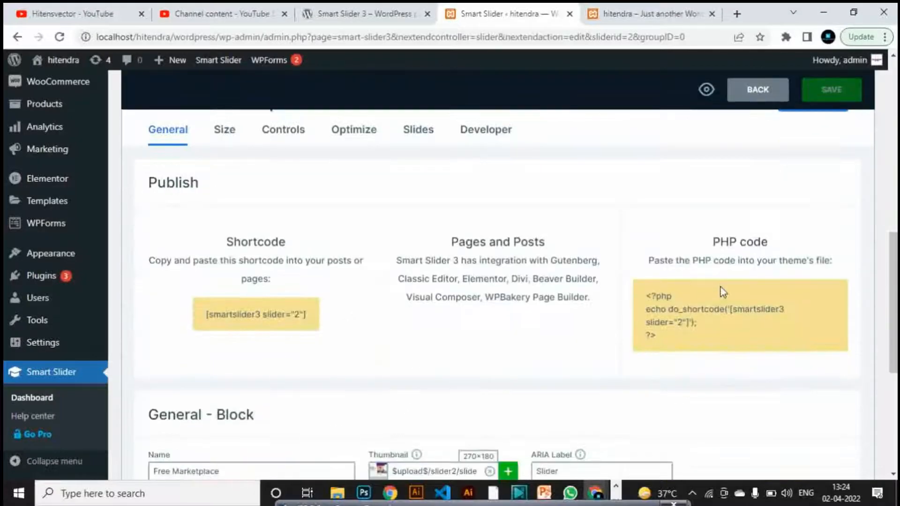
scroll(724, 293, "down", 3)
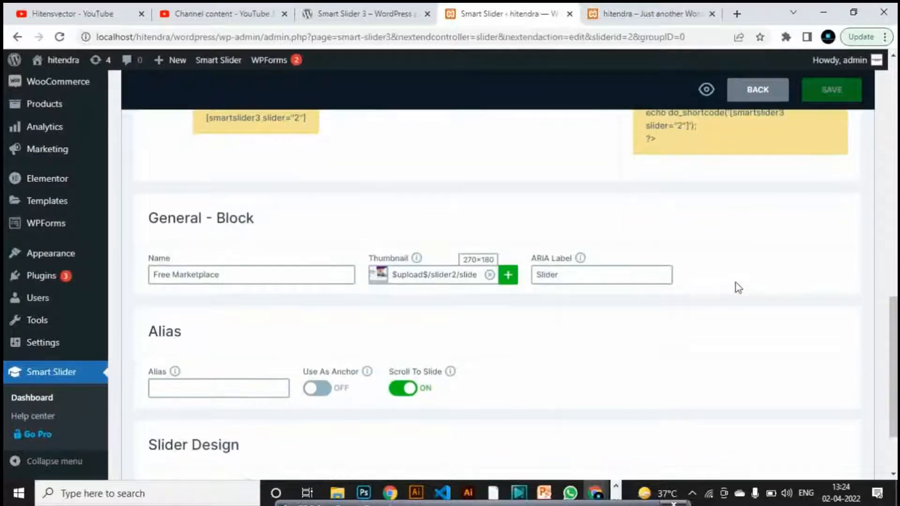
scroll(787, 331, "up", 4)
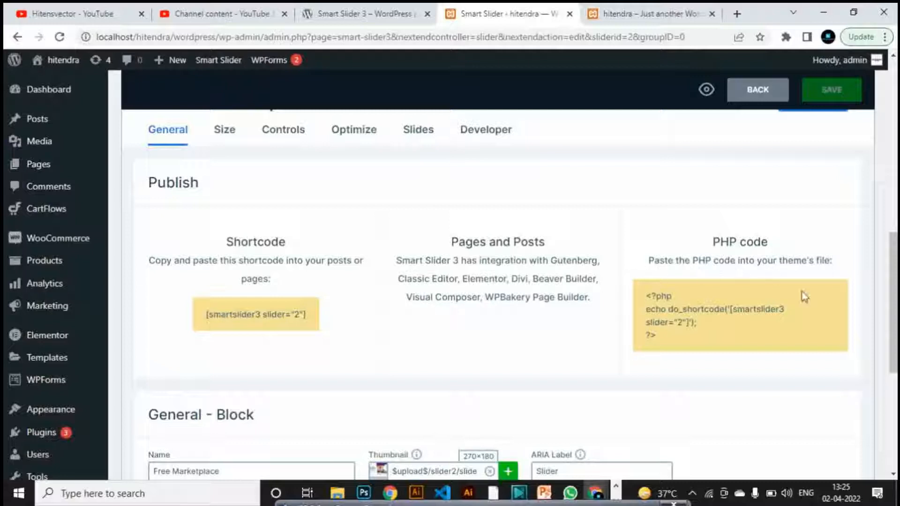
scroll(812, 309, "down", 2)
scroll(812, 309, "down", 4)
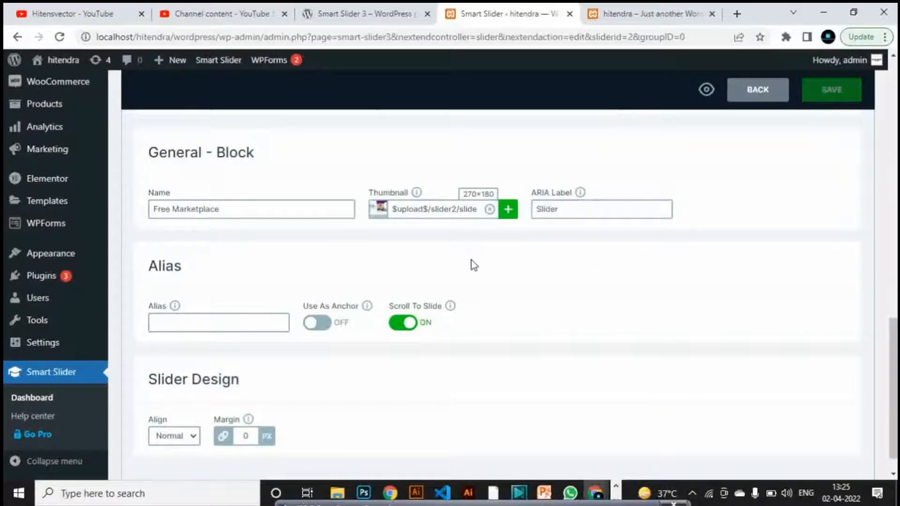
scroll(472, 261, "down", 1)
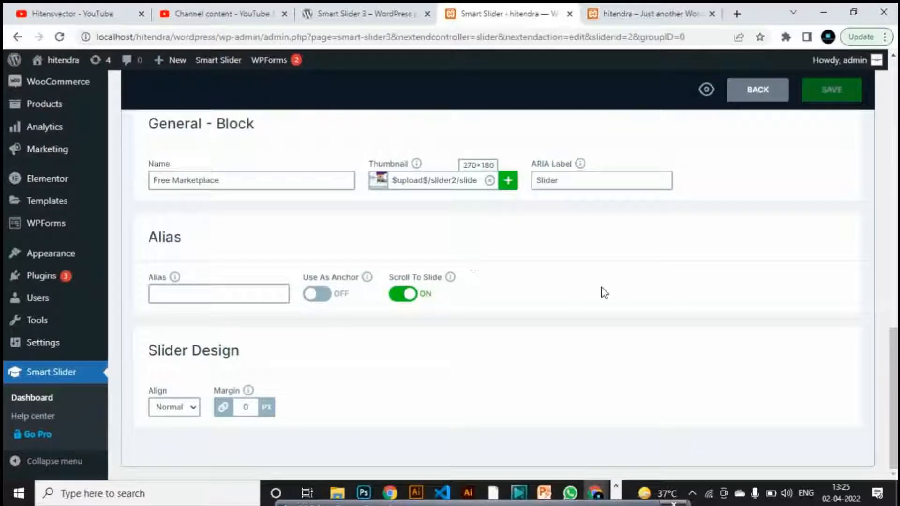
scroll(657, 299, "up", 3)
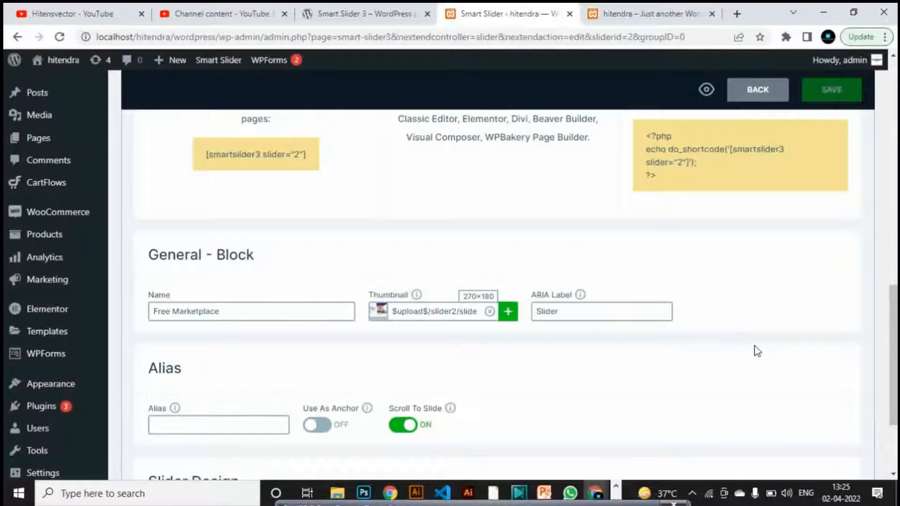
scroll(743, 340, "up", 7)
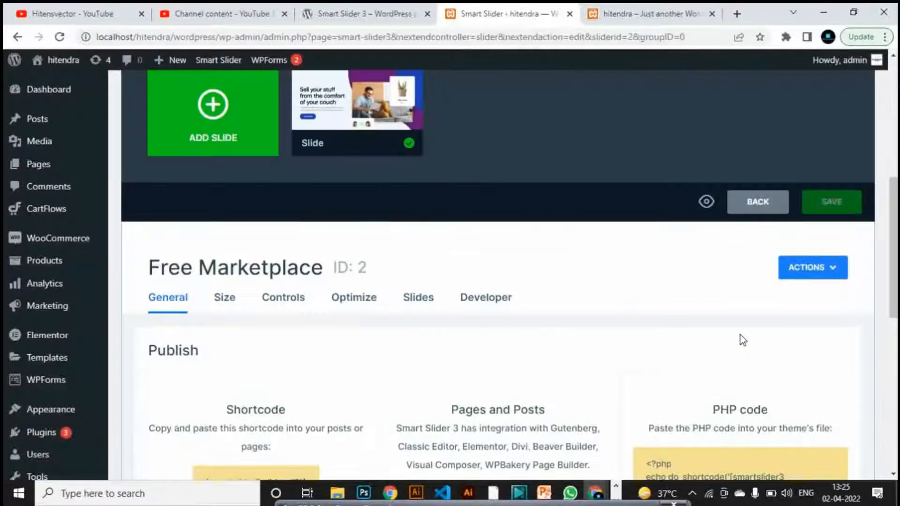
Copy the Free Marketplace slider's shortcode [smartslider3 slider="2"] from the publishing options
scroll(743, 341, "down", 3)
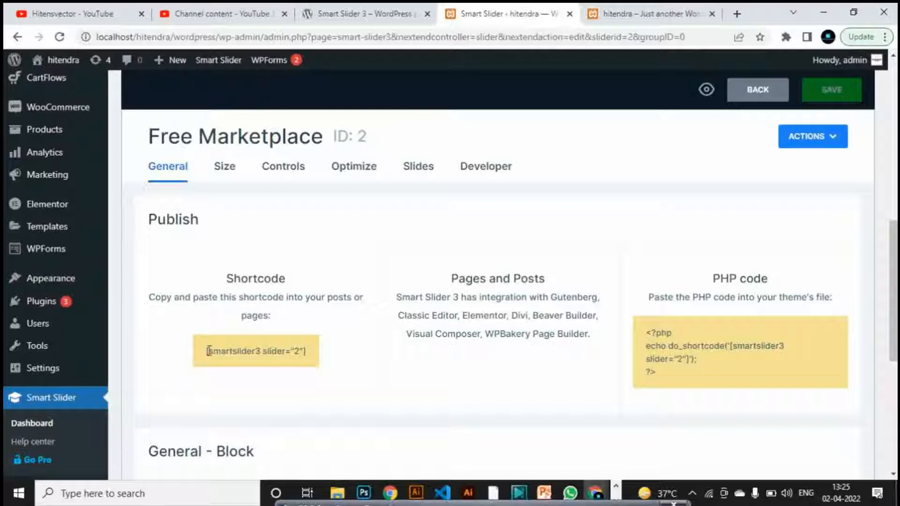
left_click_drag(208, 351, 319, 356)
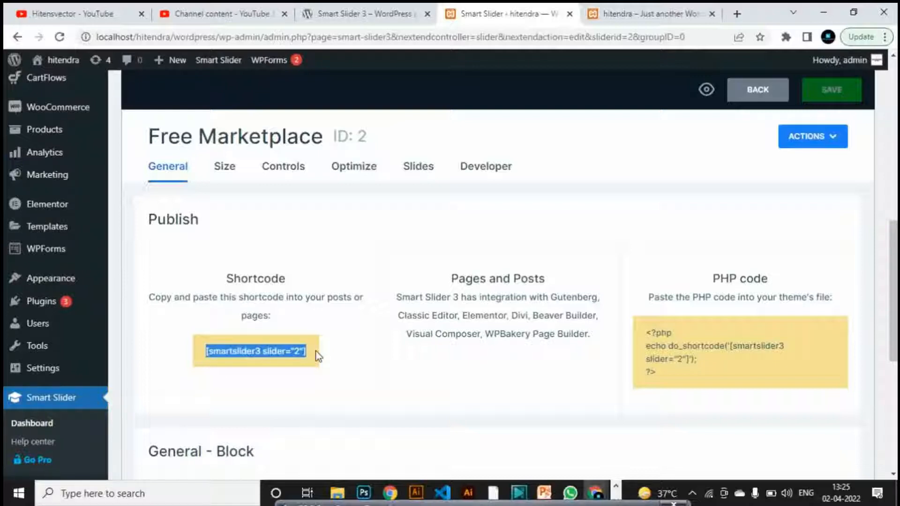
right_click(262, 357)
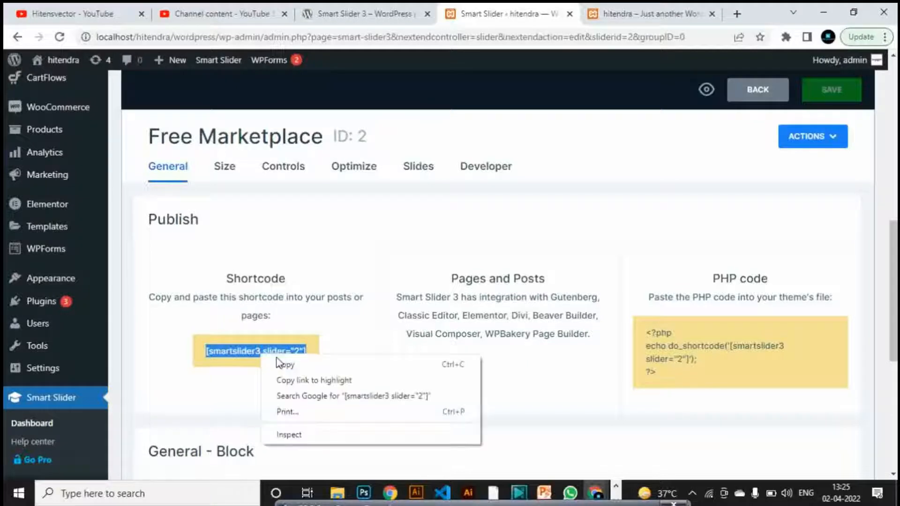
left_click(289, 365)
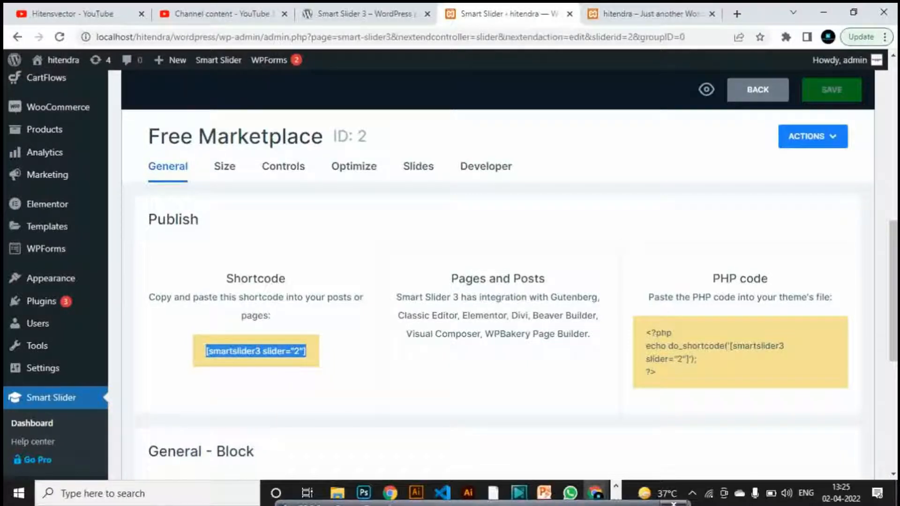
left_click(379, 360)
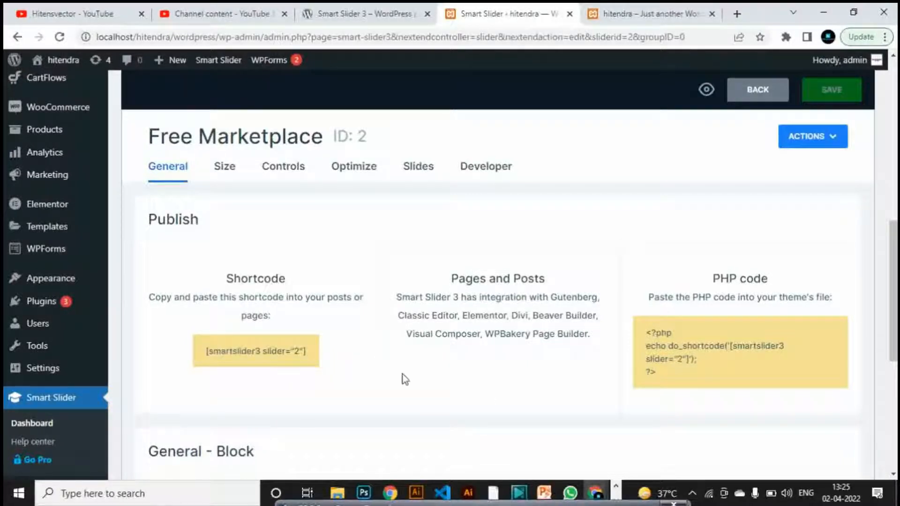
scroll(401, 378, "up", 1)
scroll(527, 394, "up", 4)
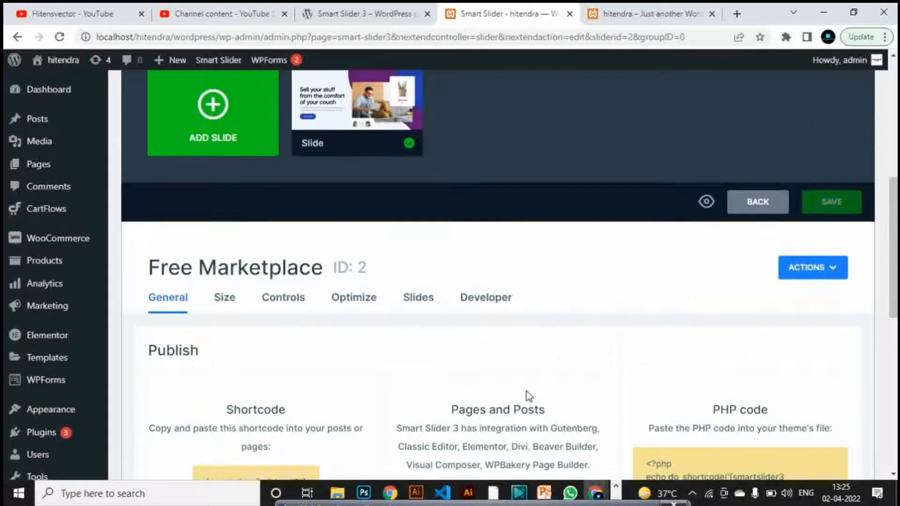
scroll(529, 397, "down", 3)
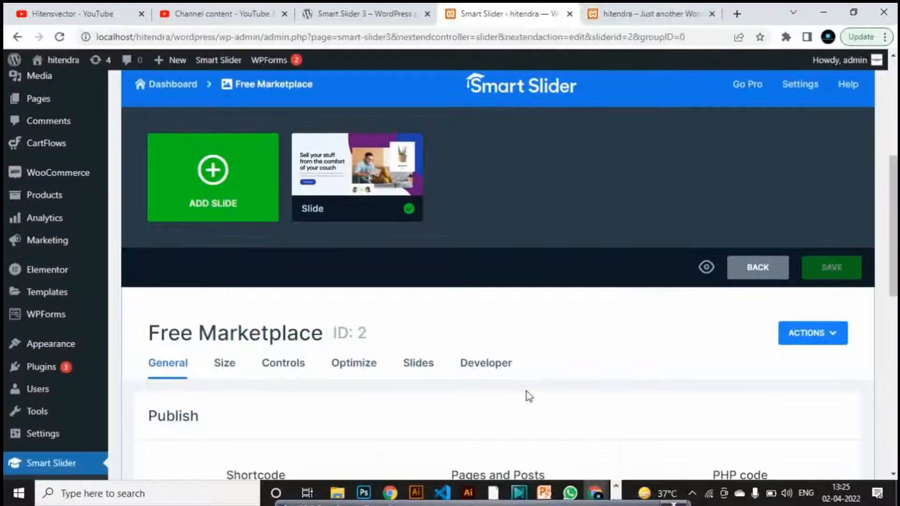
scroll(526, 389, "up", 7)
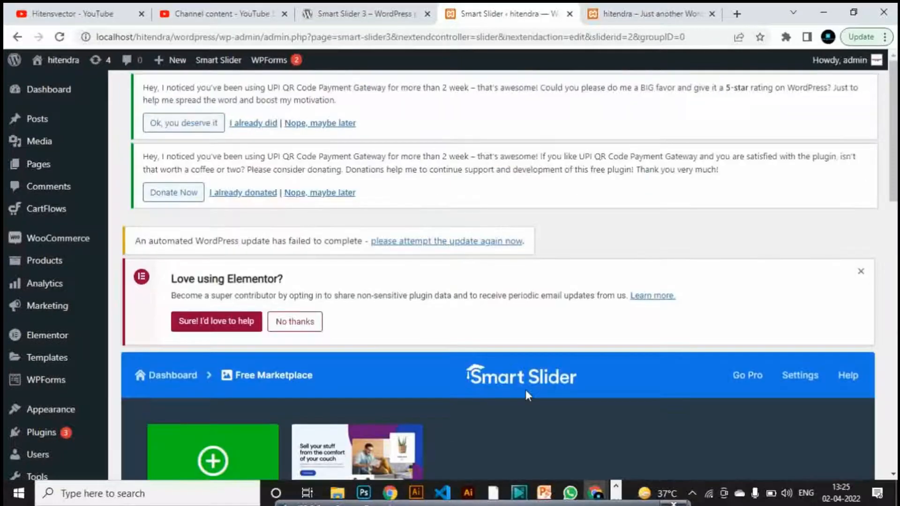
scroll(528, 392, "down", 5)
scroll(528, 396, "down", 5)
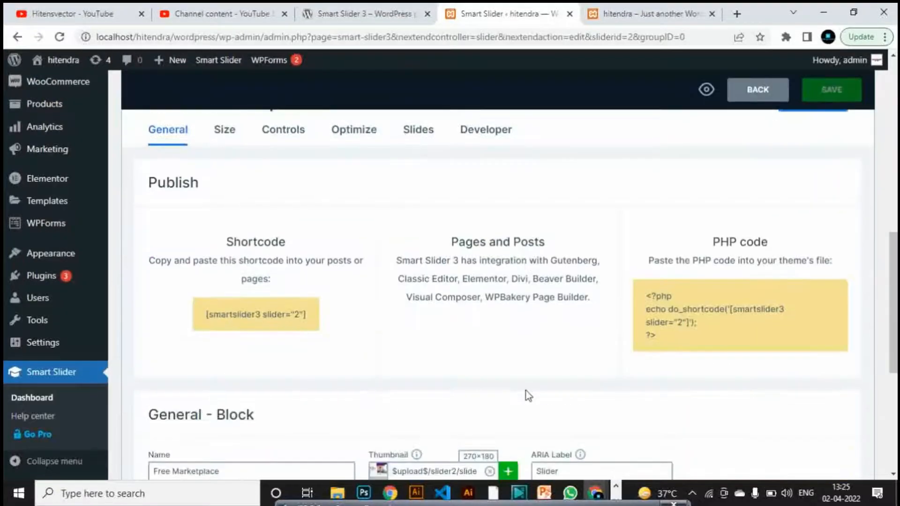
scroll(529, 396, "down", 5)
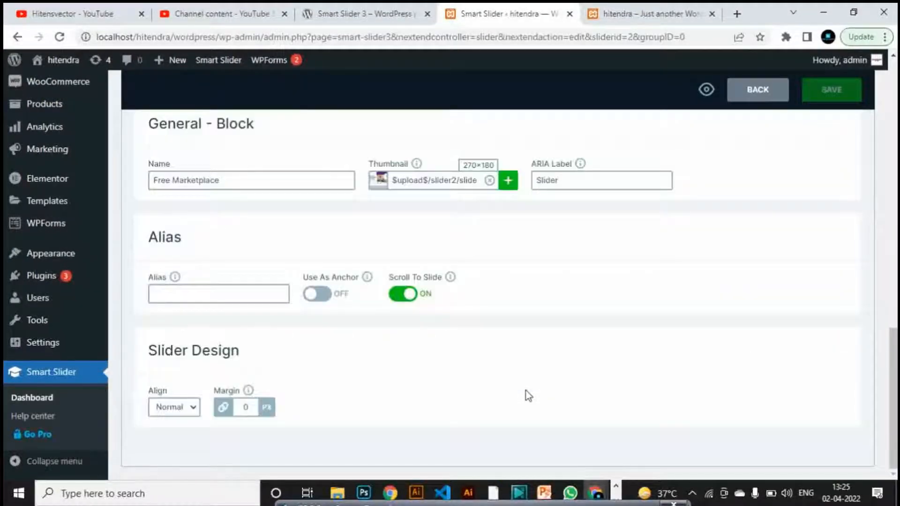
Examine the Free Marketplace slider's size settings, including the slide width limits and the device breakpoints
scroll(529, 396, "up", 5)
scroll(529, 396, "up", 3)
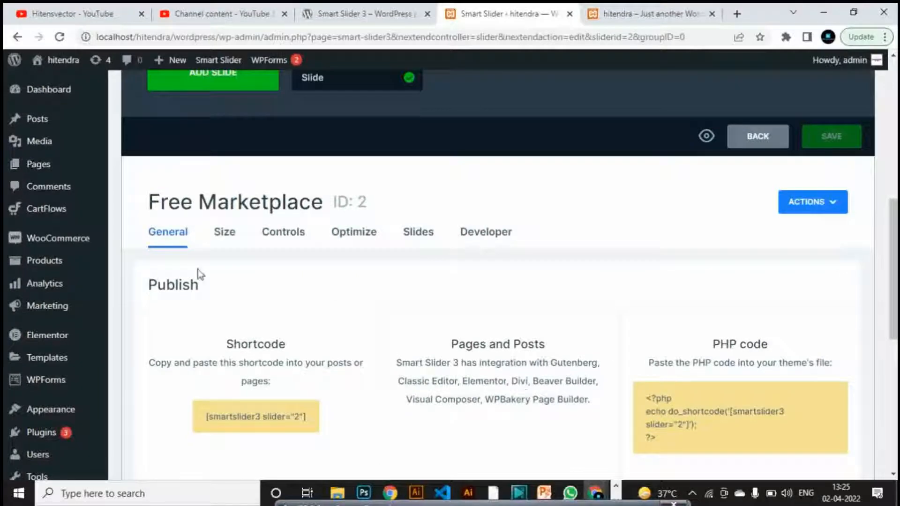
left_click(225, 233)
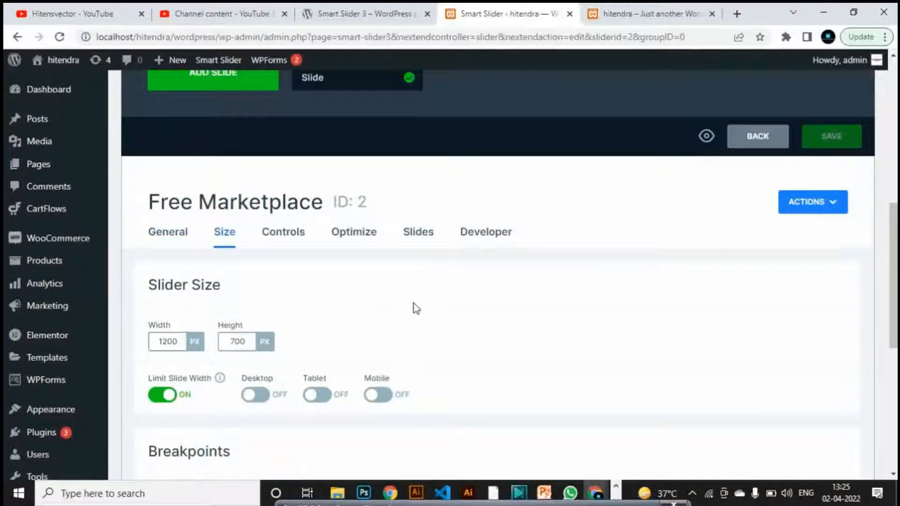
scroll(413, 303, "down", 2)
scroll(414, 303, "down", 2)
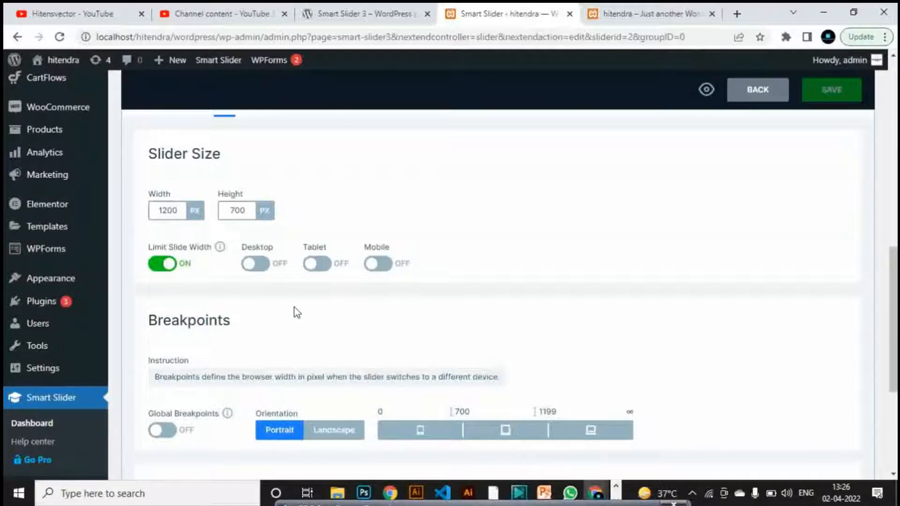
scroll(297, 313, "up", 2)
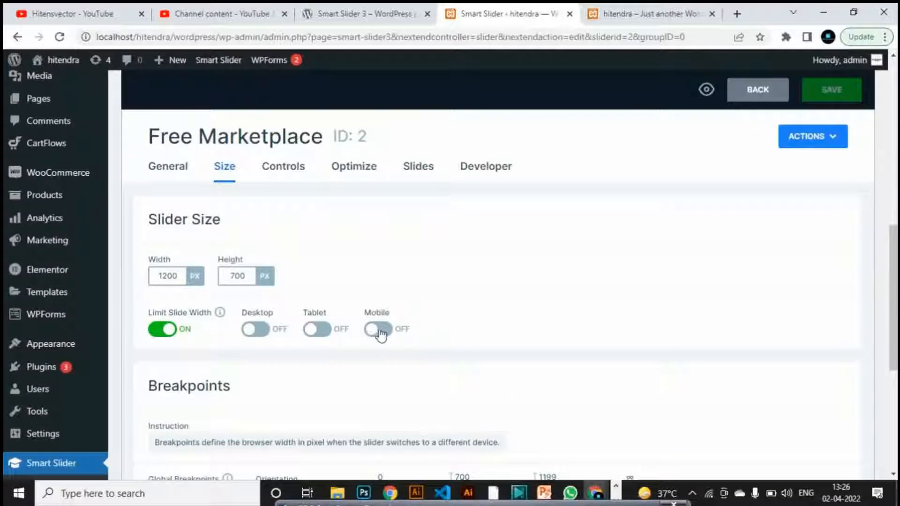
scroll(434, 346, "down", 3)
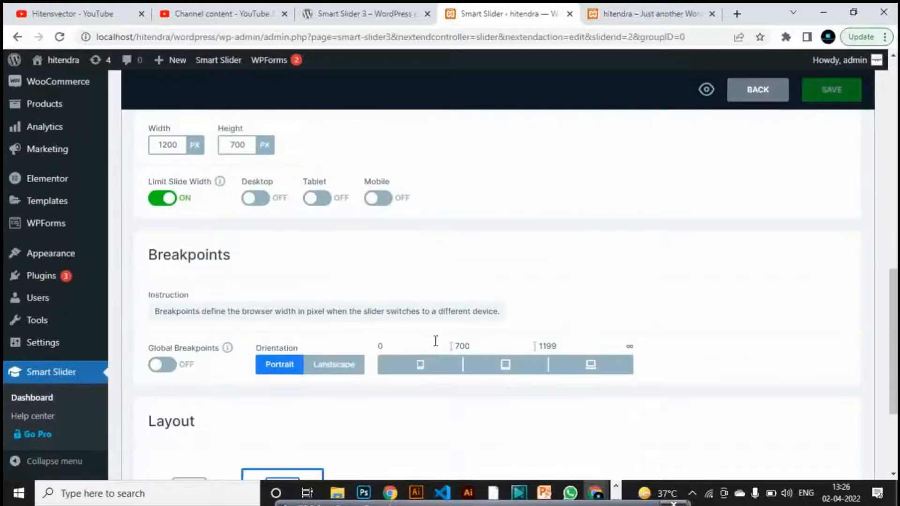
scroll(418, 304, "up", 2)
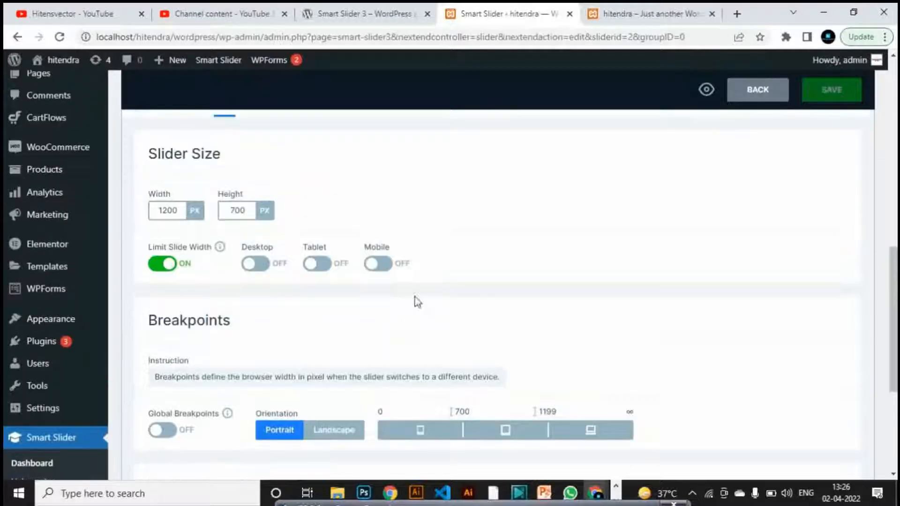
Turn on the slide width limits for mobile, tablet and desktop in the slider size settings
left_click(381, 265)
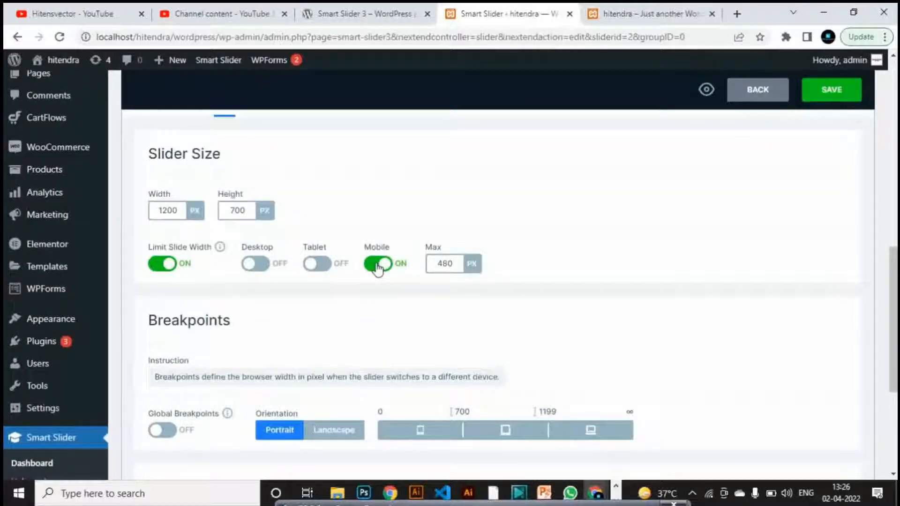
left_click(326, 265)
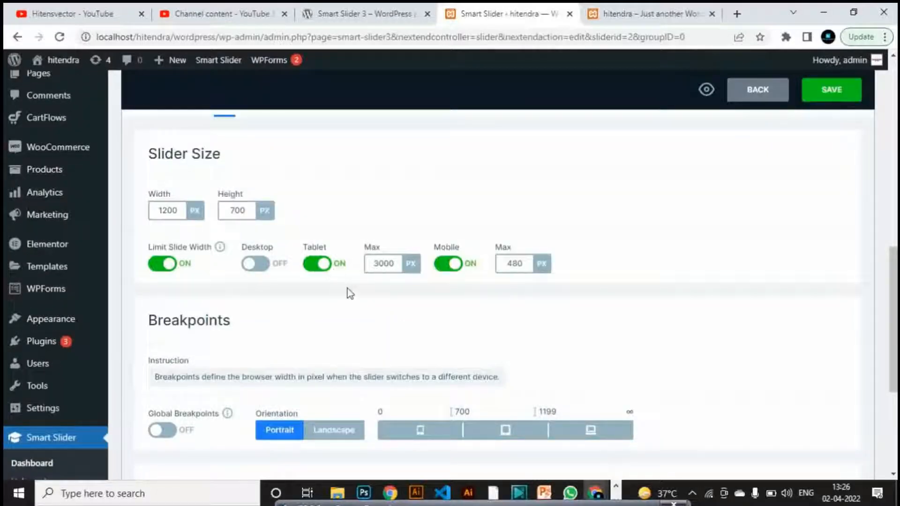
left_click(256, 265)
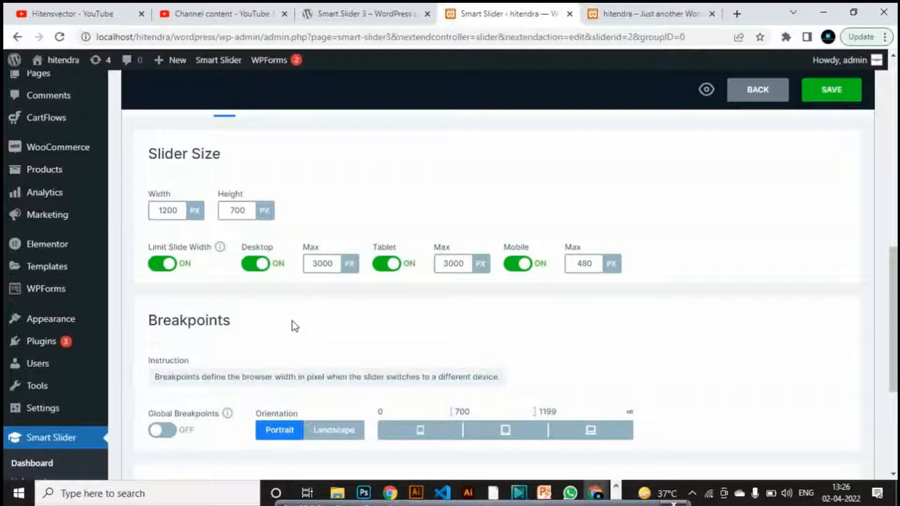
Switch the breakpoint orientation to Landscape in the slider's size settings
scroll(411, 328, "down", 1)
scroll(412, 328, "down", 3)
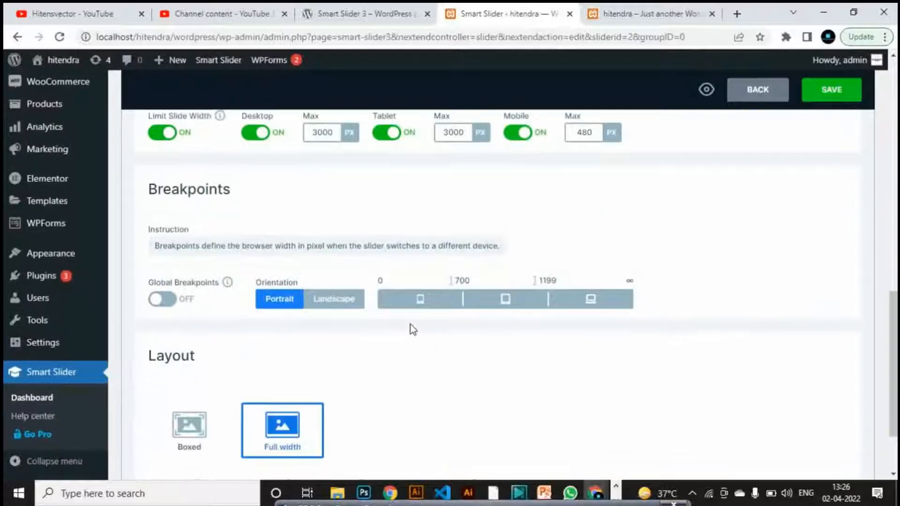
scroll(412, 328, "up", 1)
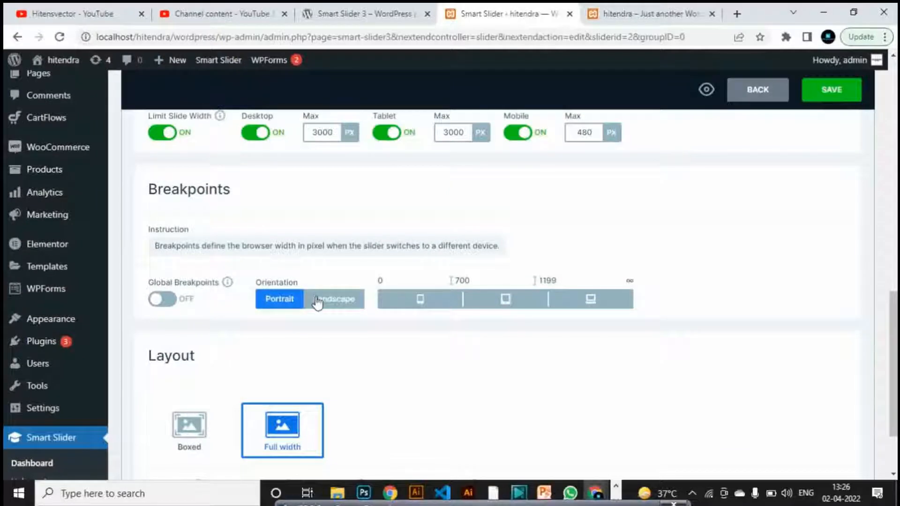
left_click(333, 299)
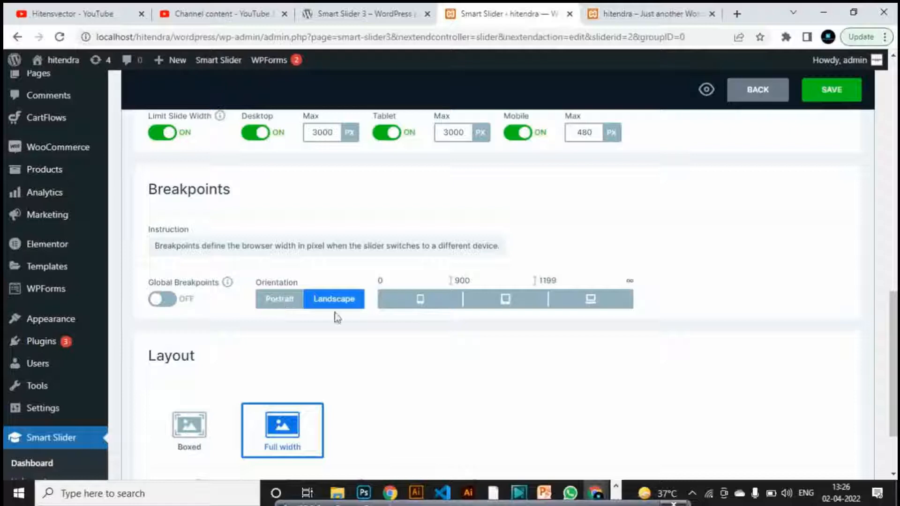
Turn the slide width limits for mobile, tablet and desktop back off
scroll(543, 336, "up", 1)
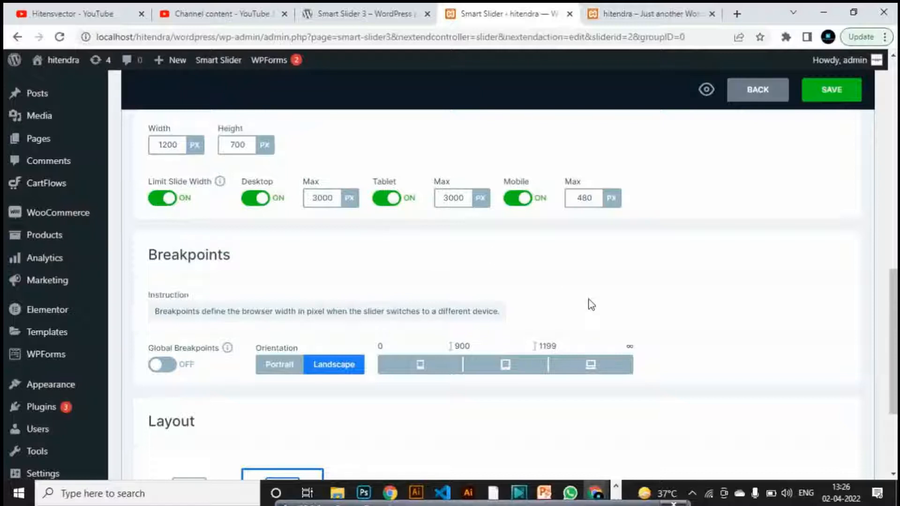
scroll(590, 309, "down", 3)
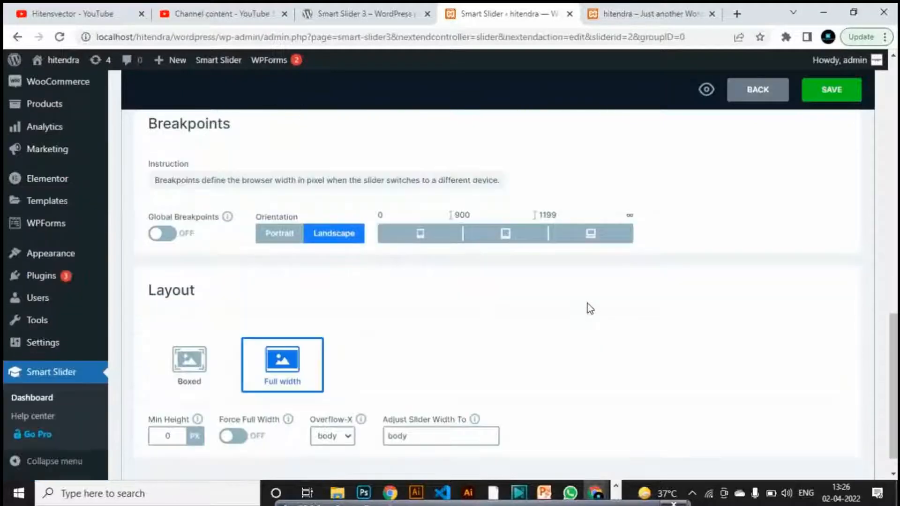
scroll(589, 308, "up", 3)
left_click(518, 198)
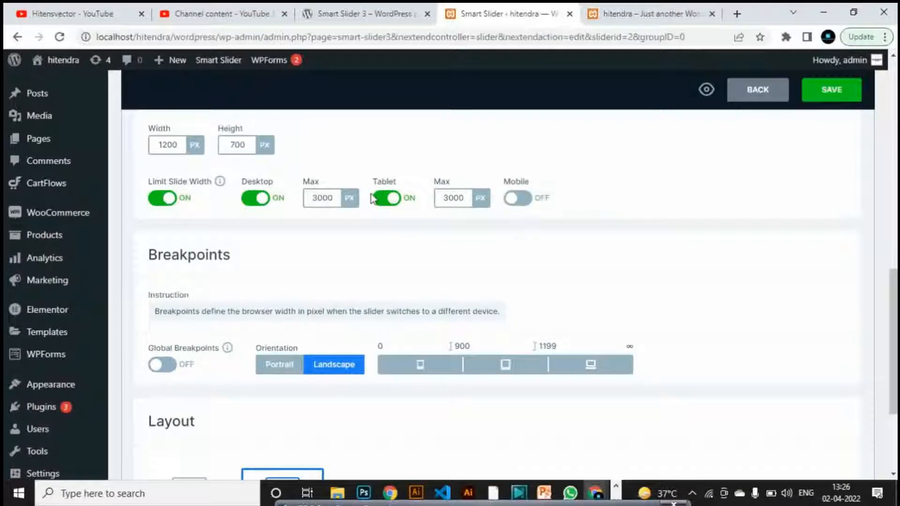
left_click(386, 198)
left_click(255, 198)
Enable the shadow in the Free Marketplace slider's control settings
scroll(604, 347, "down", 3)
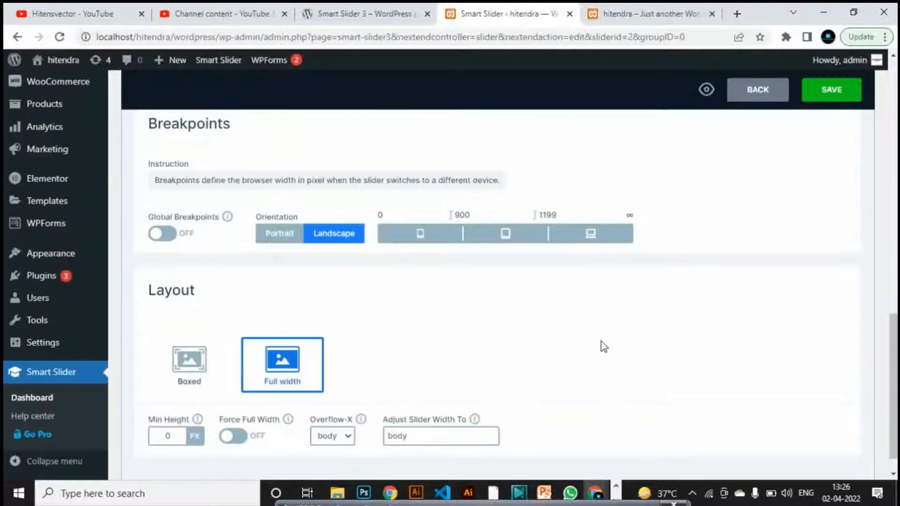
scroll(573, 339, "down", 1)
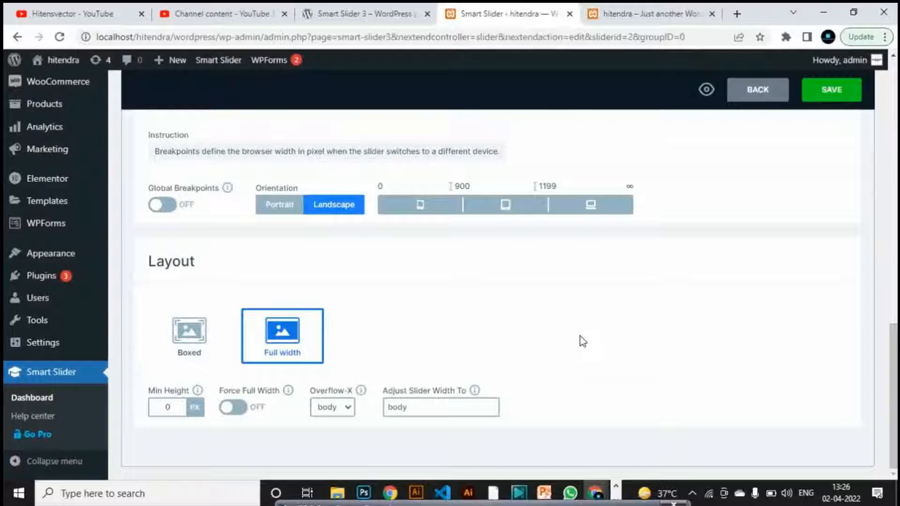
scroll(573, 340, "up", 10)
left_click(290, 273)
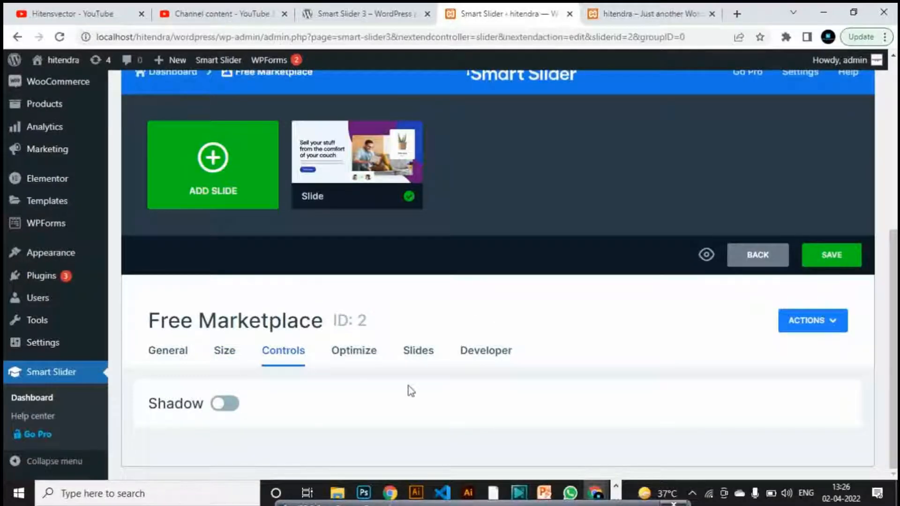
left_click(229, 404)
scroll(446, 384, "down", 2)
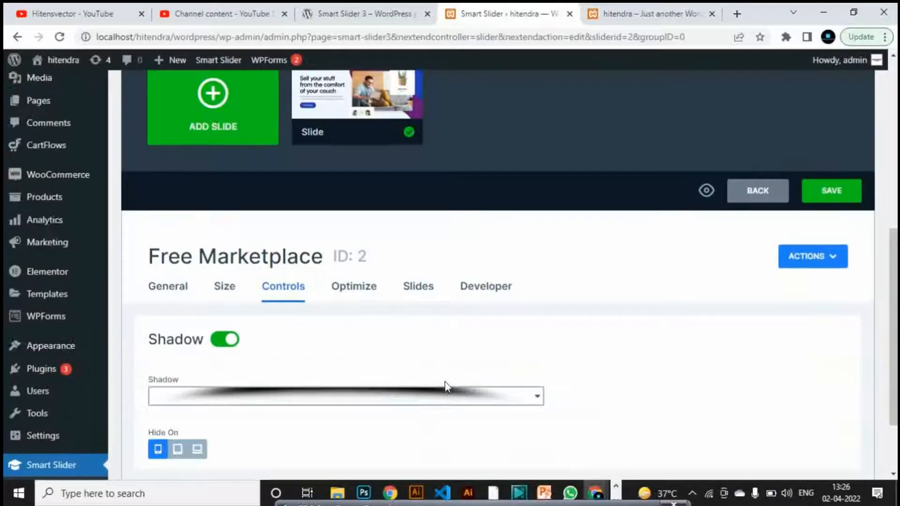
scroll(447, 378, "up", 3)
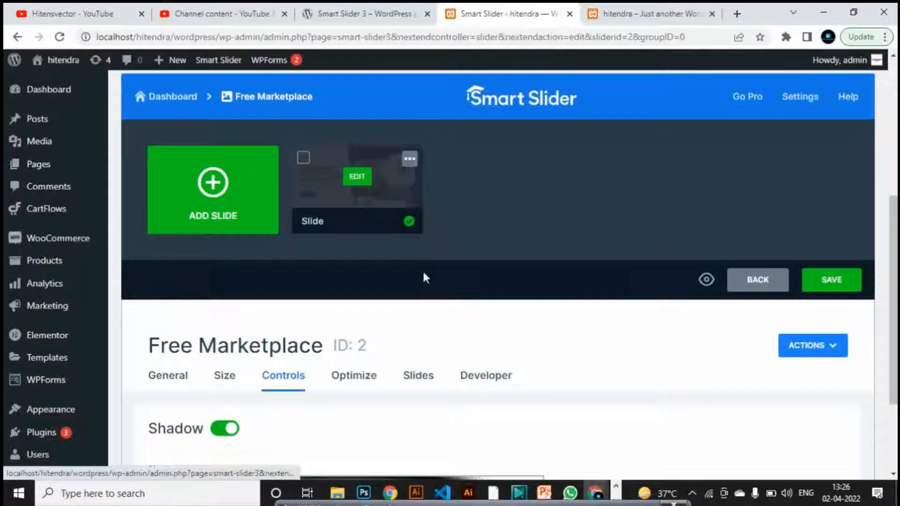
scroll(412, 340, "down", 1)
scroll(415, 342, "down", 1)
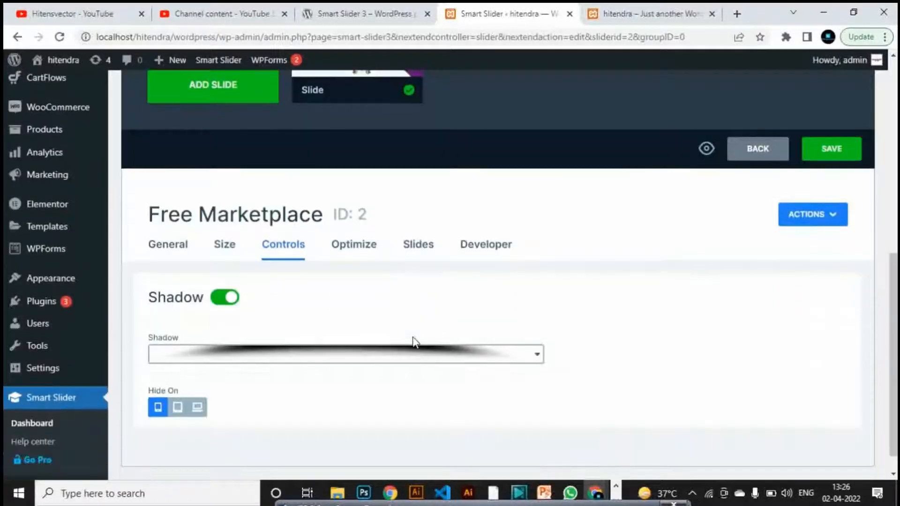
Review the slider's optimization settings for loading and slide background images
left_click(355, 244)
scroll(409, 307, "down", 3)
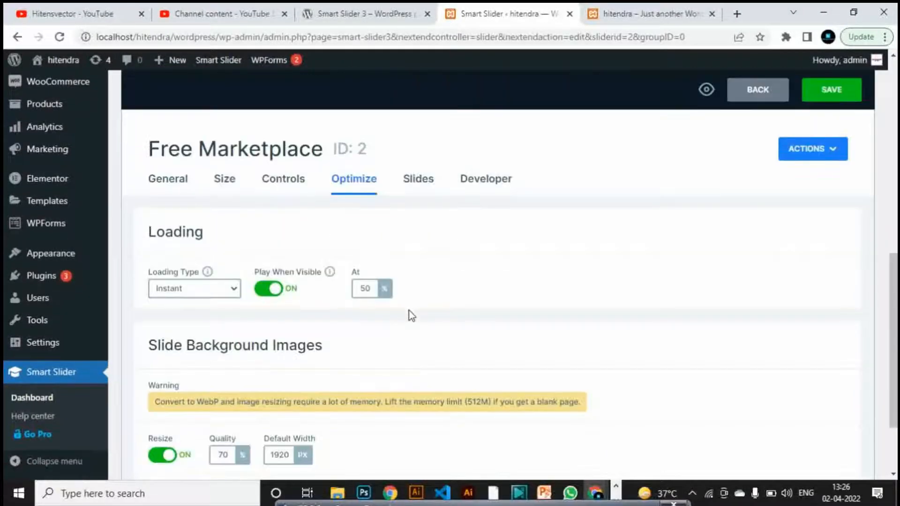
scroll(411, 322, "down", 1)
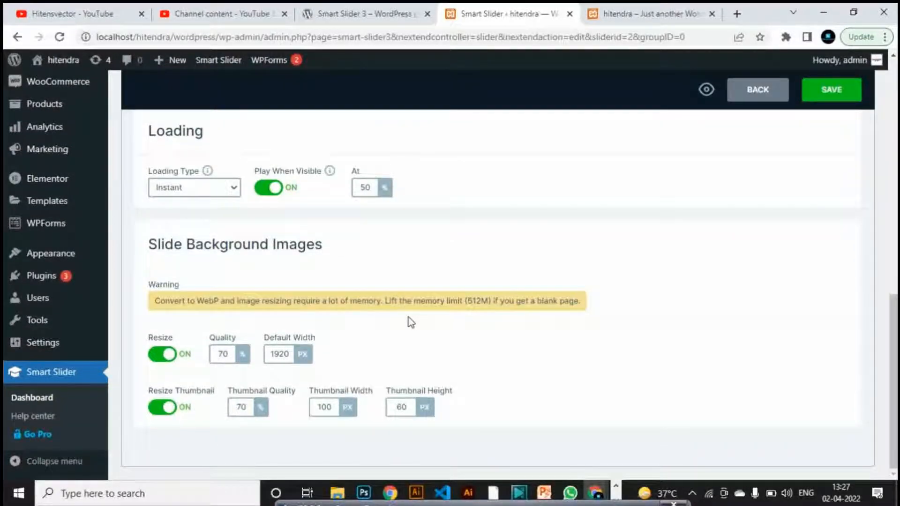
scroll(409, 322, "up", 3)
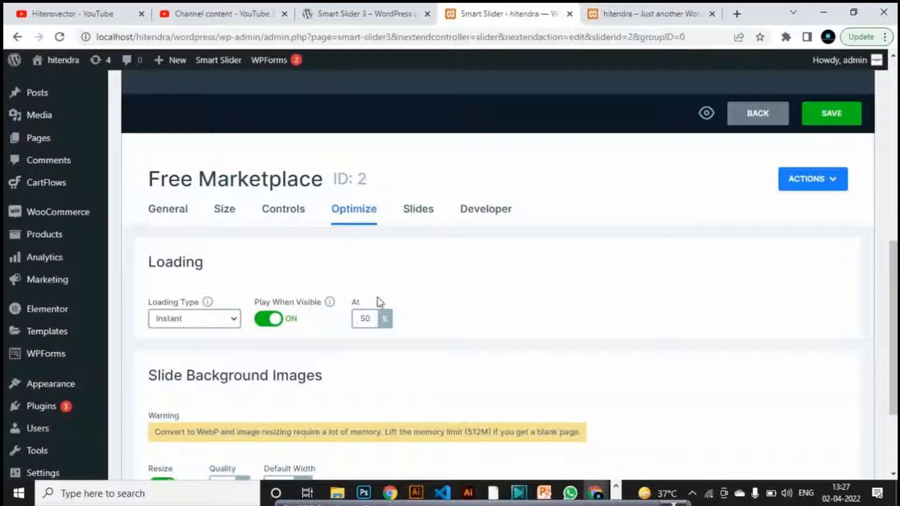
Try the After page loaded and After delay loading types and return the loading type to Instant
left_click(234, 320)
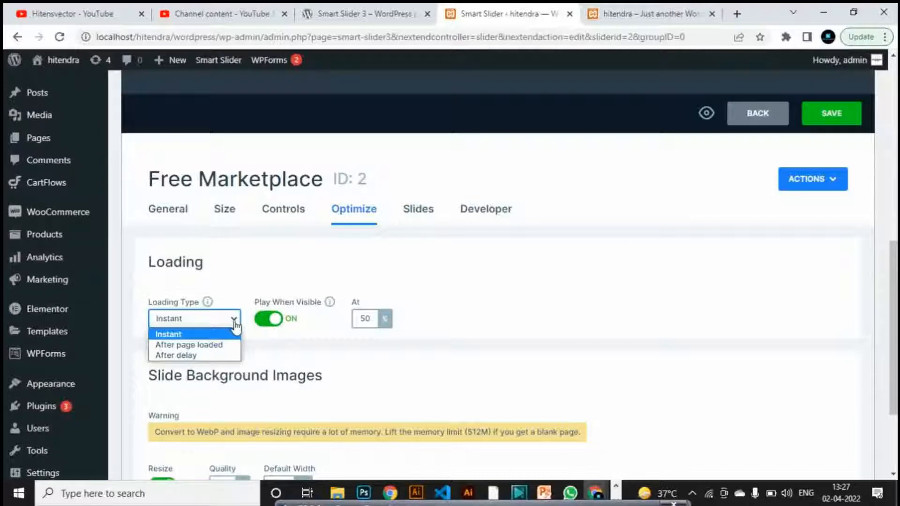
left_click(218, 345)
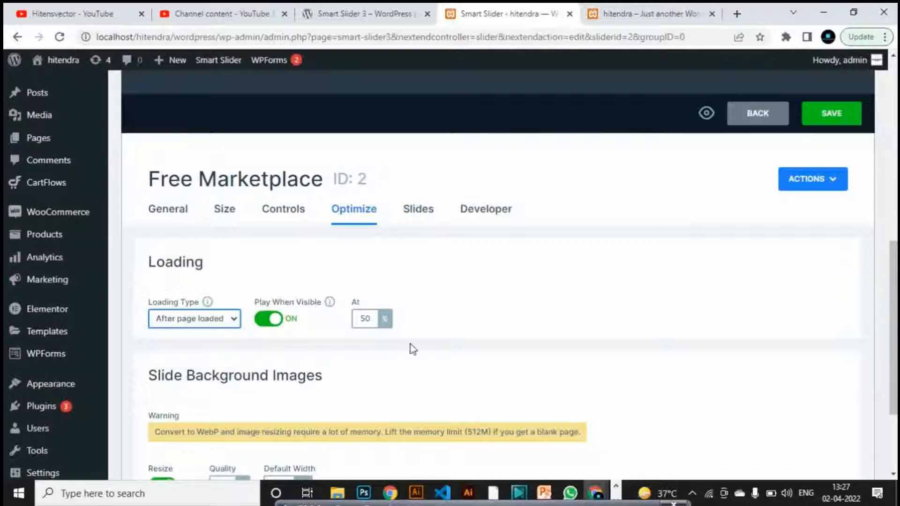
scroll(516, 344, "up", 4)
scroll(515, 344, "down", 5)
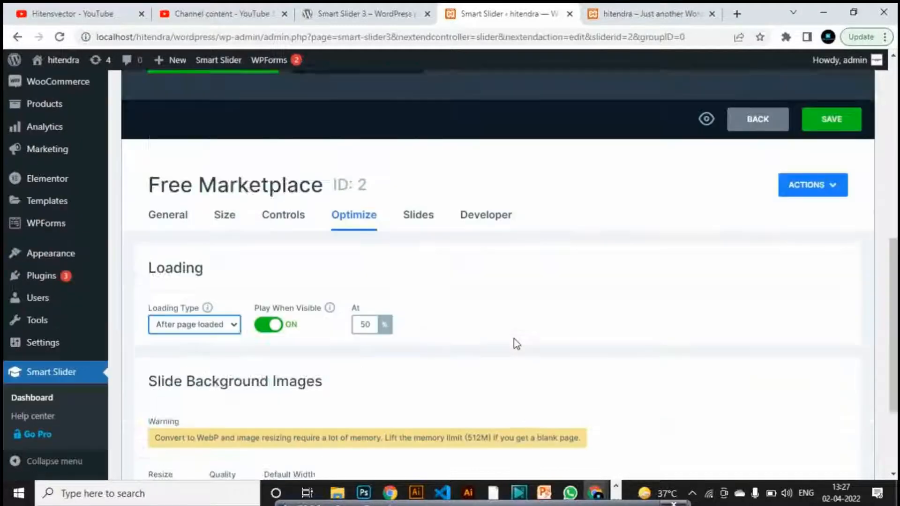
left_click(232, 256)
left_click(199, 291)
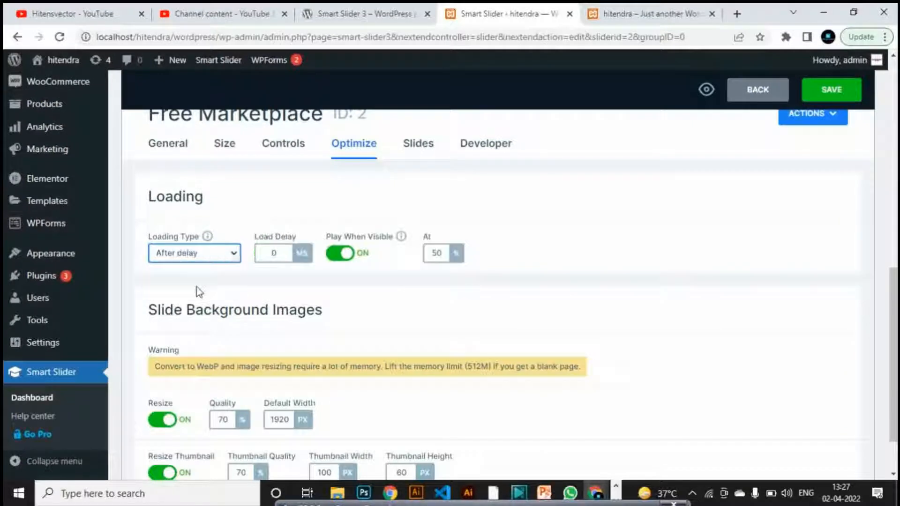
left_click(234, 261)
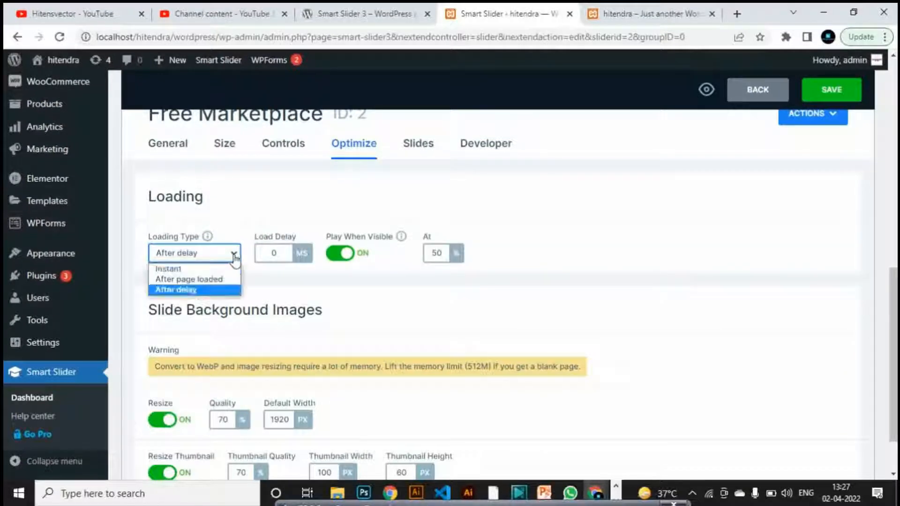
left_click(209, 267)
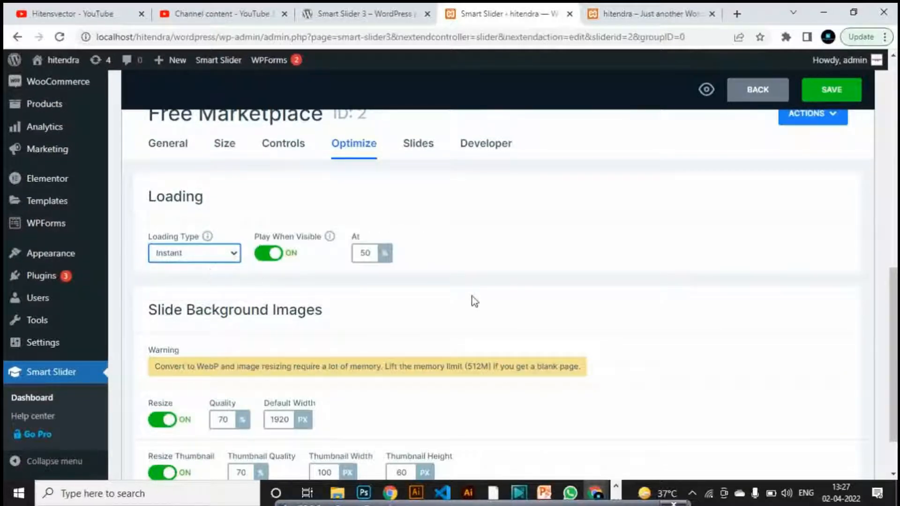
Examine the image and thumbnail resizing settings and the available Slide Background Image Fill options without choosing another one
scroll(471, 300, "down", 2)
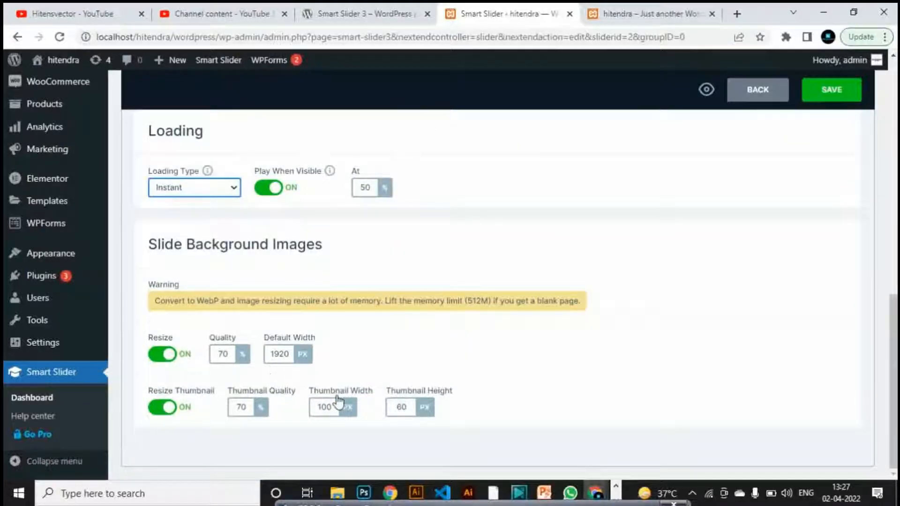
scroll(479, 381, "up", 4)
scroll(478, 379, "up", 1)
scroll(476, 375, "down", 1)
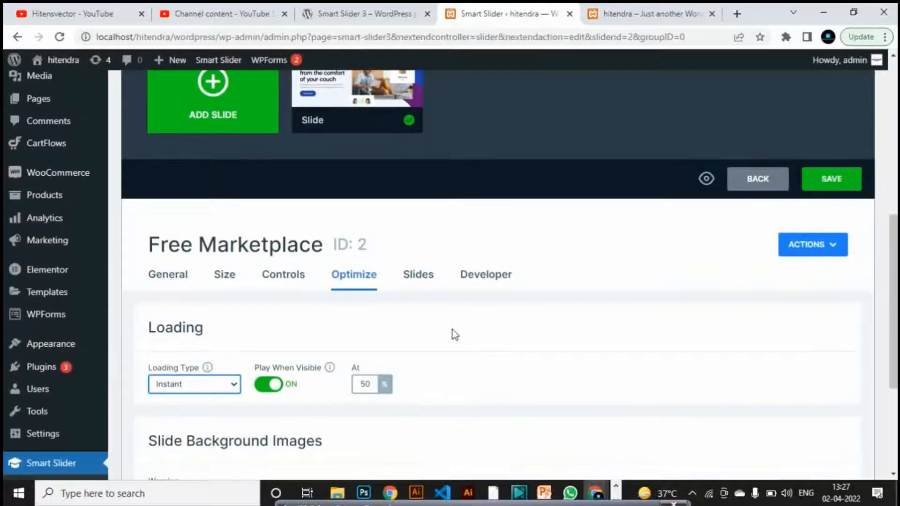
left_click(416, 277)
scroll(478, 340, "up", 1)
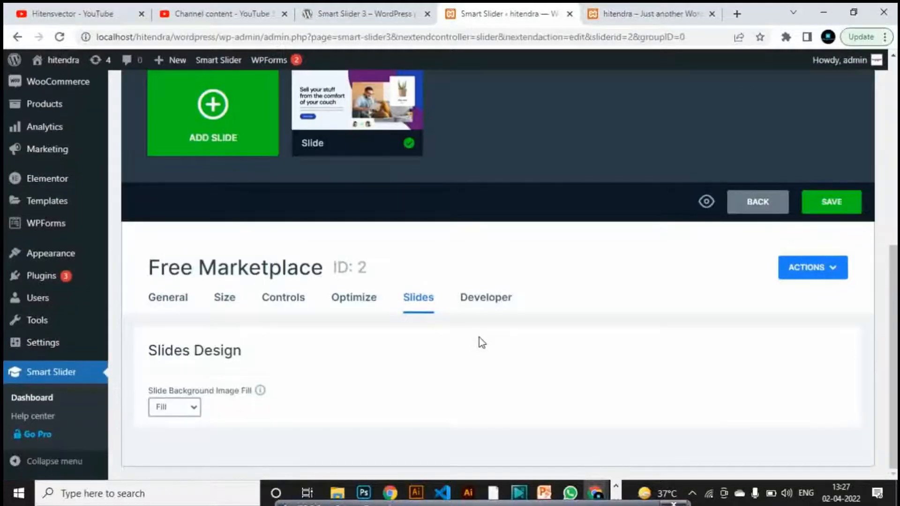
left_click(196, 413)
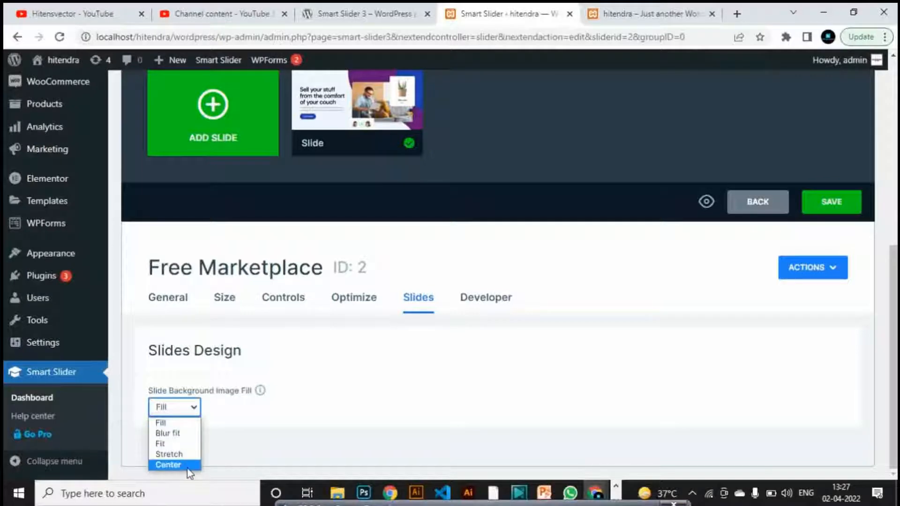
left_click(314, 428)
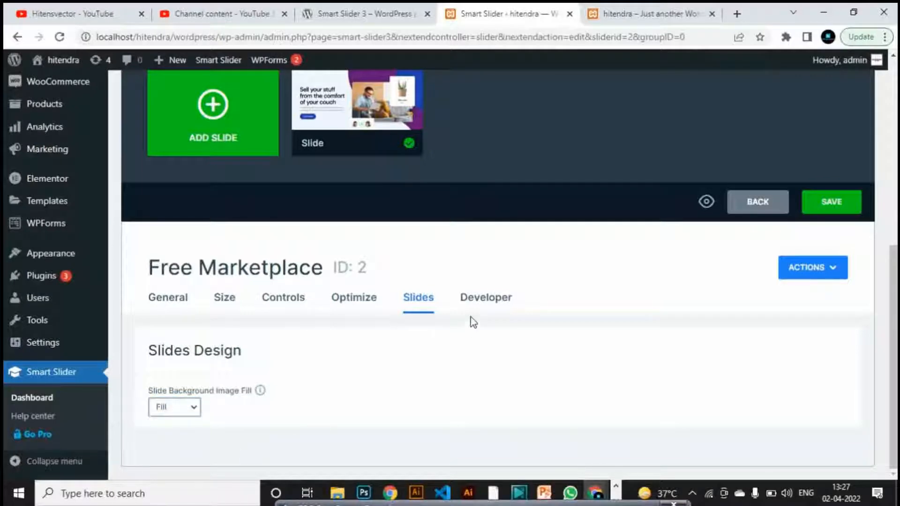
Review the Free Marketplace slider's developer settings, from the clearing and scrolling options down to the CSS, JavaScript callbacks and post IDs fields
left_click(488, 300)
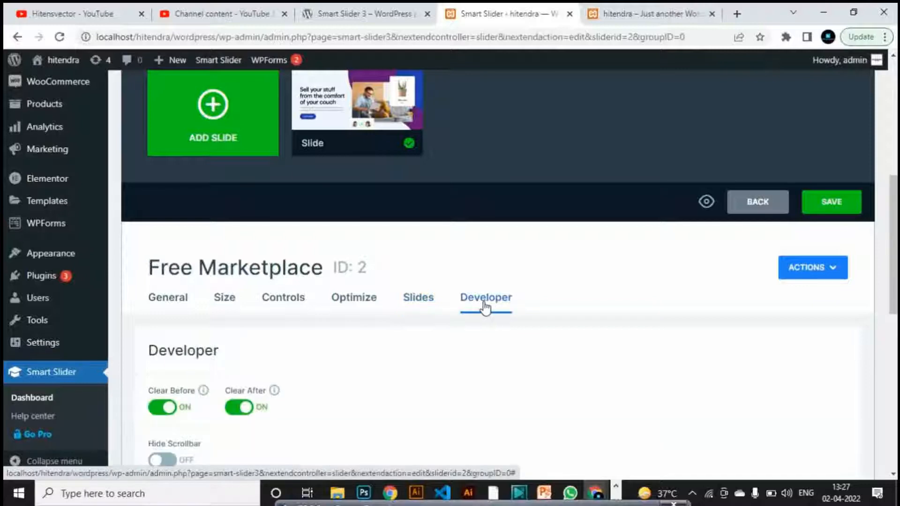
scroll(367, 348, "down", 3)
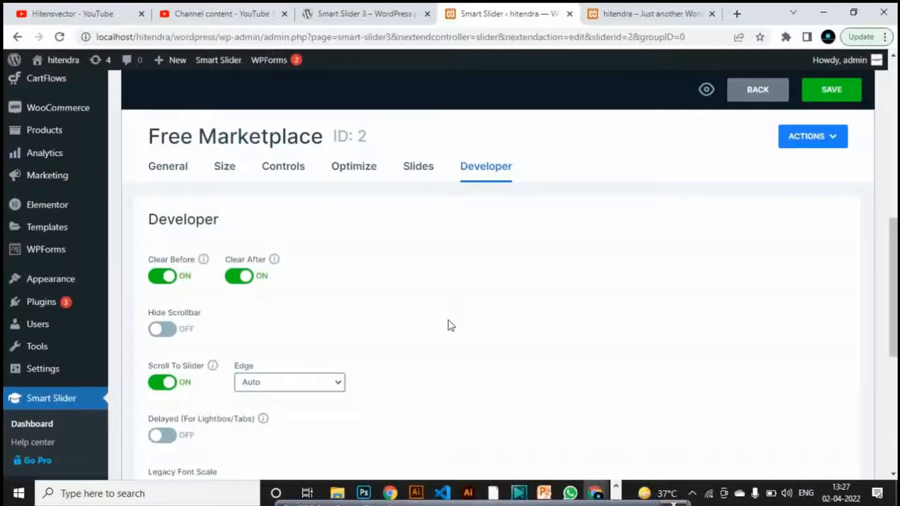
scroll(451, 326, "down", 2)
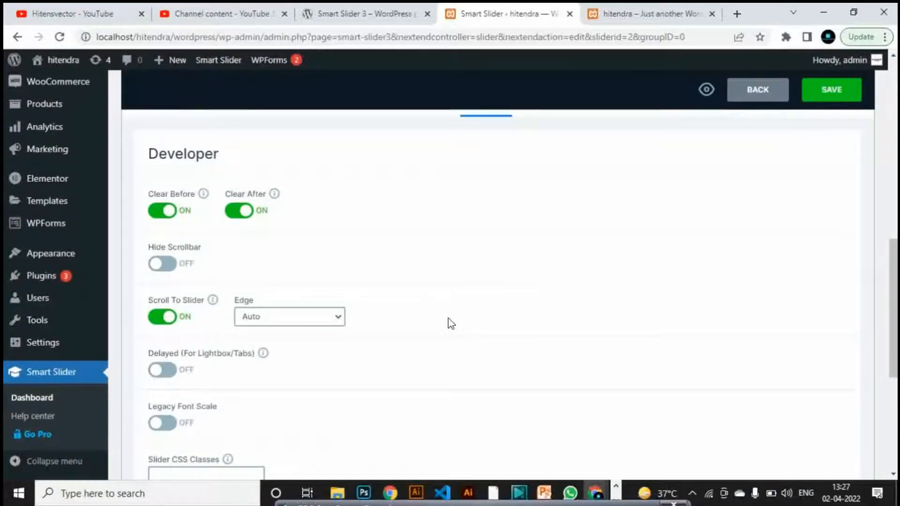
scroll(451, 325, "down", 2)
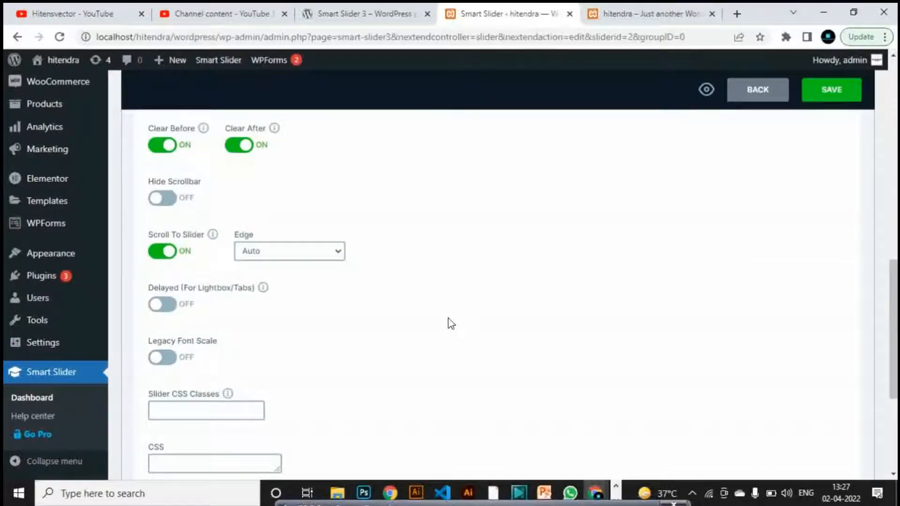
scroll(451, 325, "down", 6)
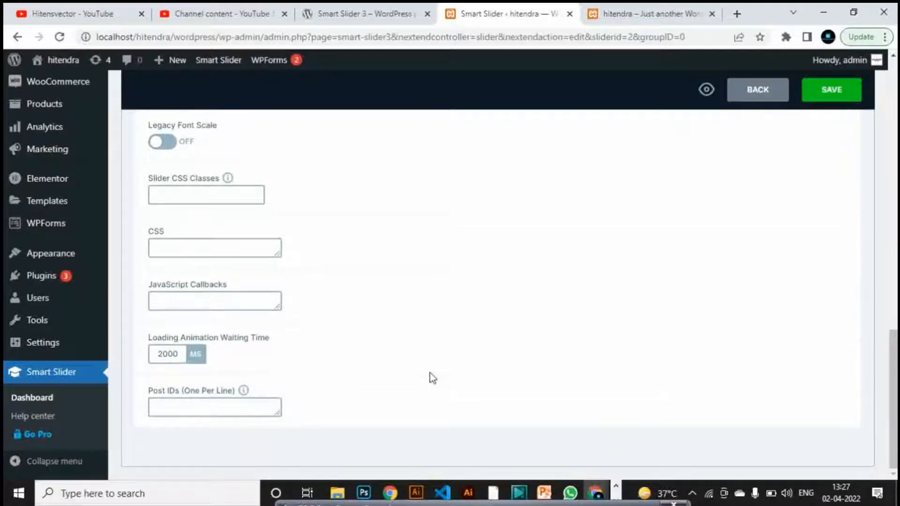
scroll(430, 376, "up", 7)
scroll(433, 378, "up", 3)
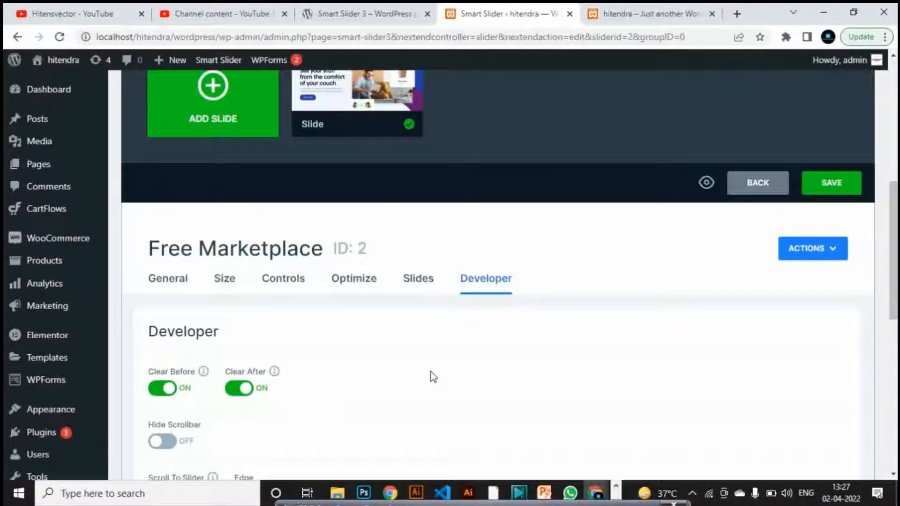
Return to the general settings of the Free Marketplace slider and save the slider
left_click(168, 284)
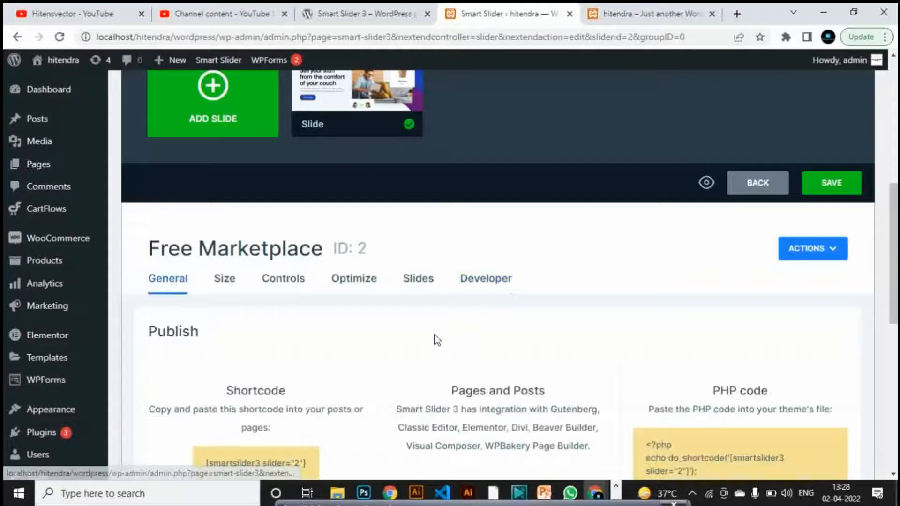
scroll(436, 342, "down", 3)
scroll(436, 341, "up", 3)
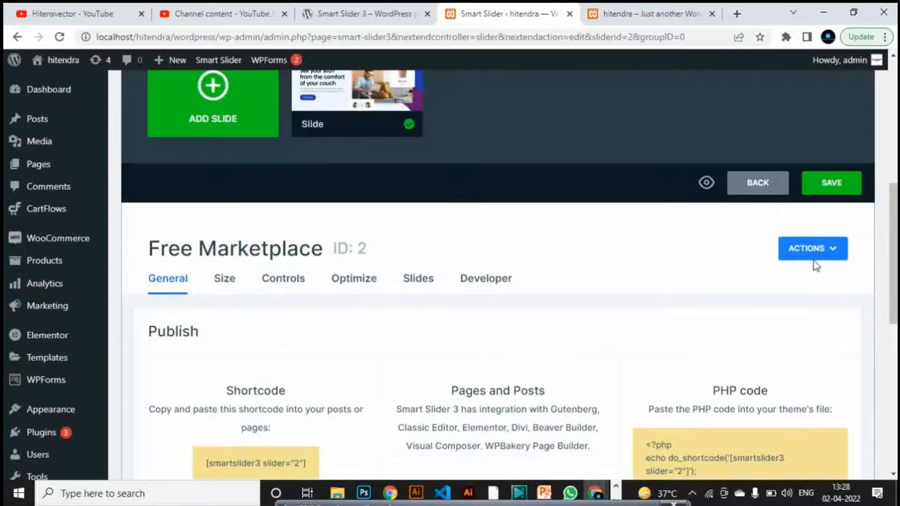
left_click(830, 186)
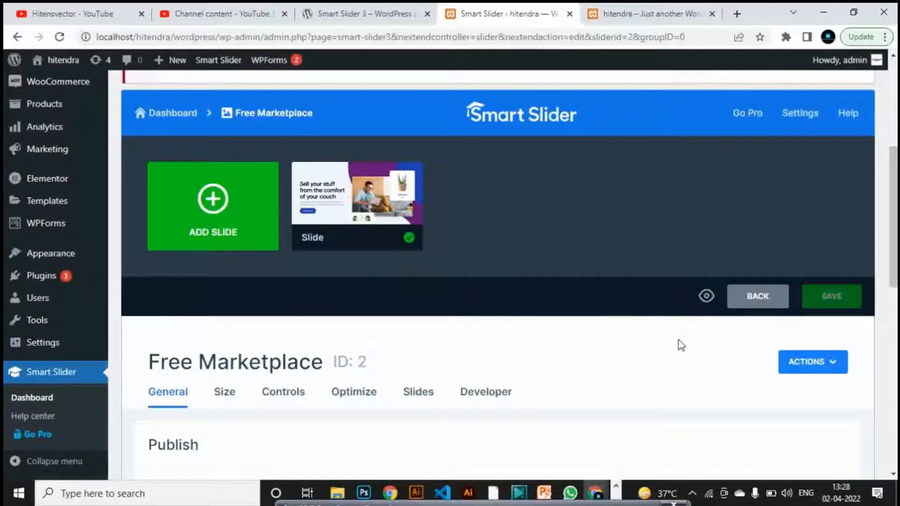
Reload the site's live home page and look through its sections from the hero banner to the footer
left_click(650, 15)
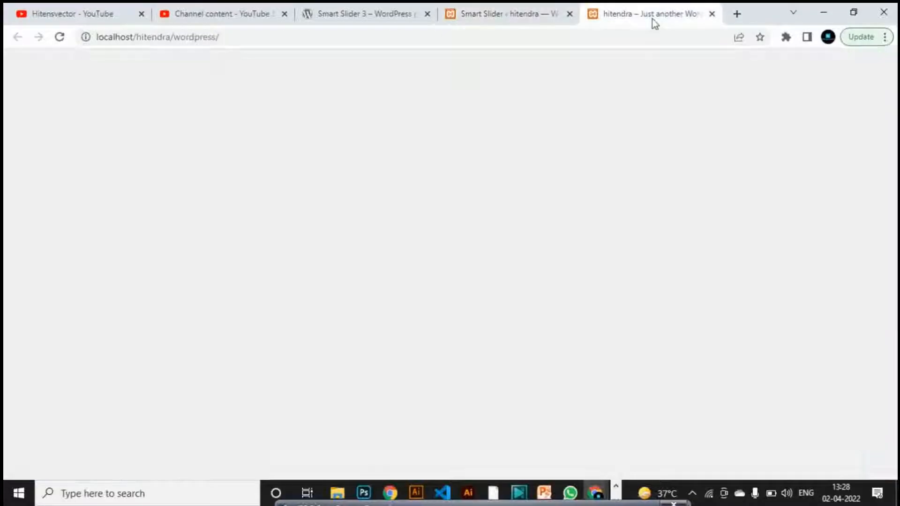
left_click(60, 36)
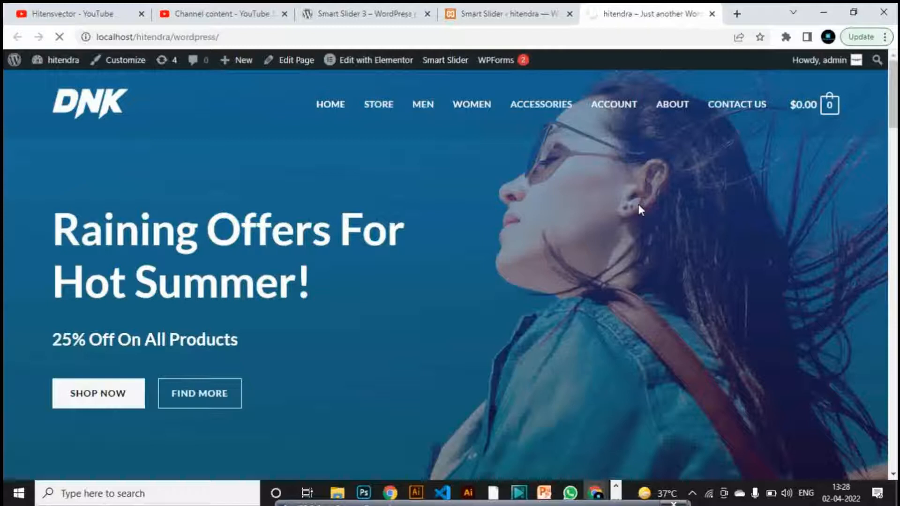
scroll(644, 187, "down", 5)
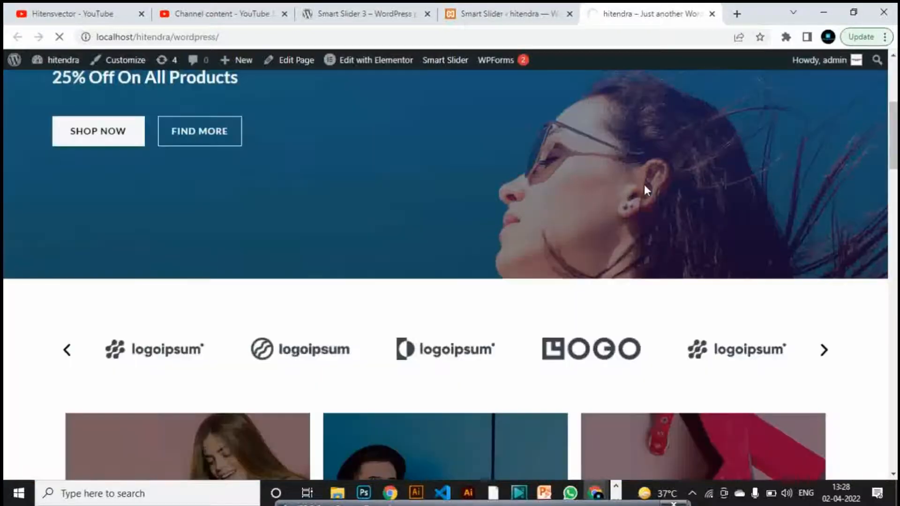
scroll(644, 184, "up", 5)
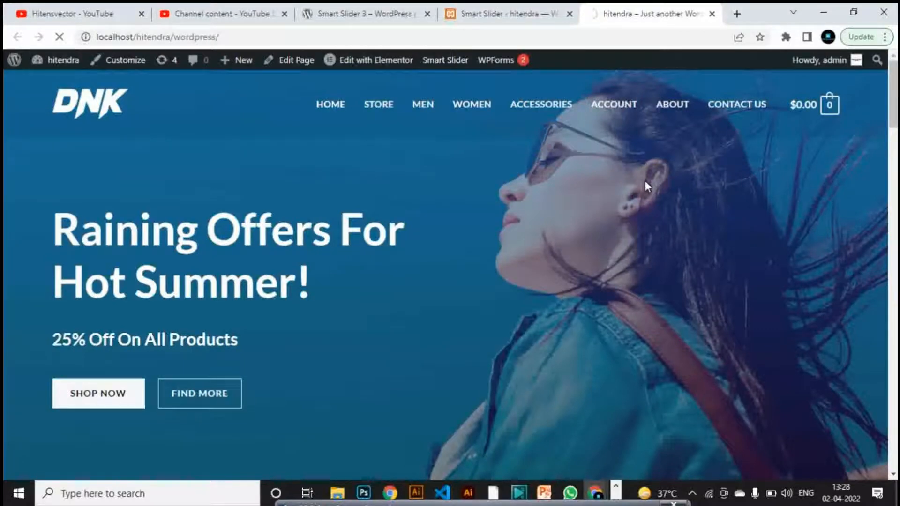
scroll(646, 186, "down", 10)
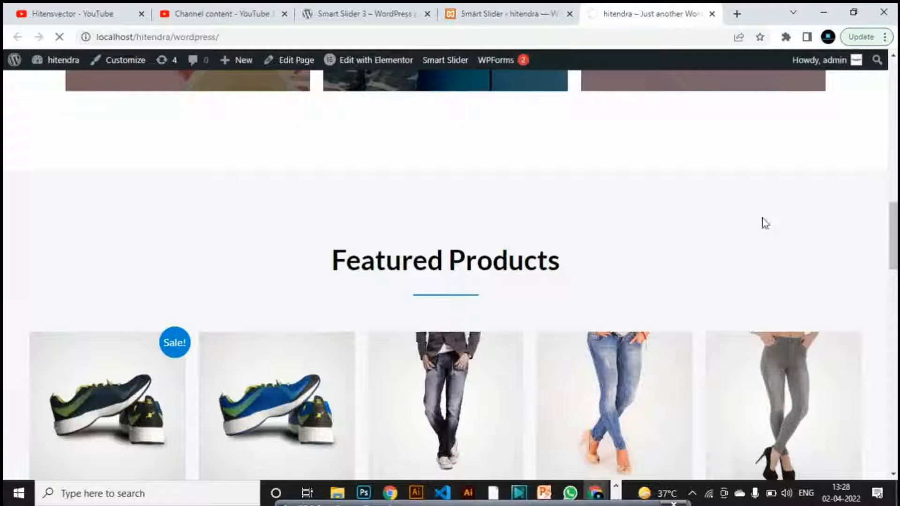
scroll(792, 221, "down", 1)
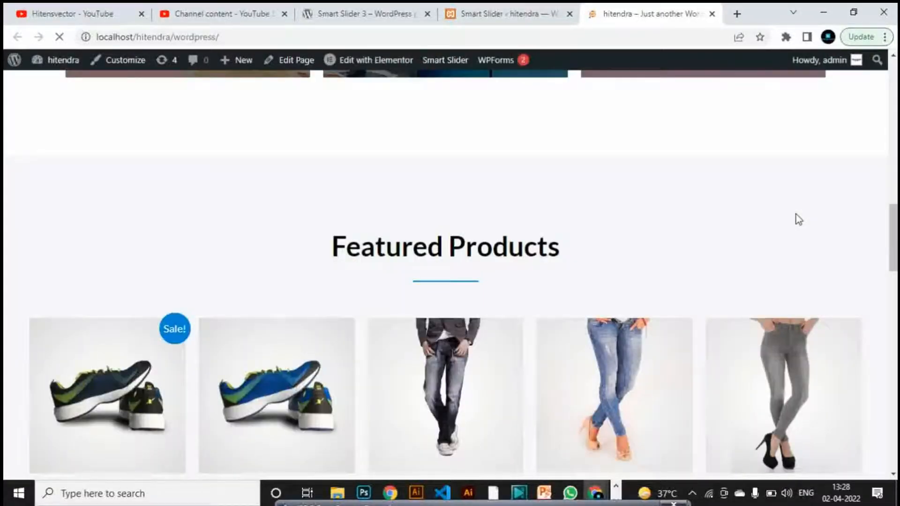
scroll(795, 216, "down", 7)
scroll(797, 219, "down", 10)
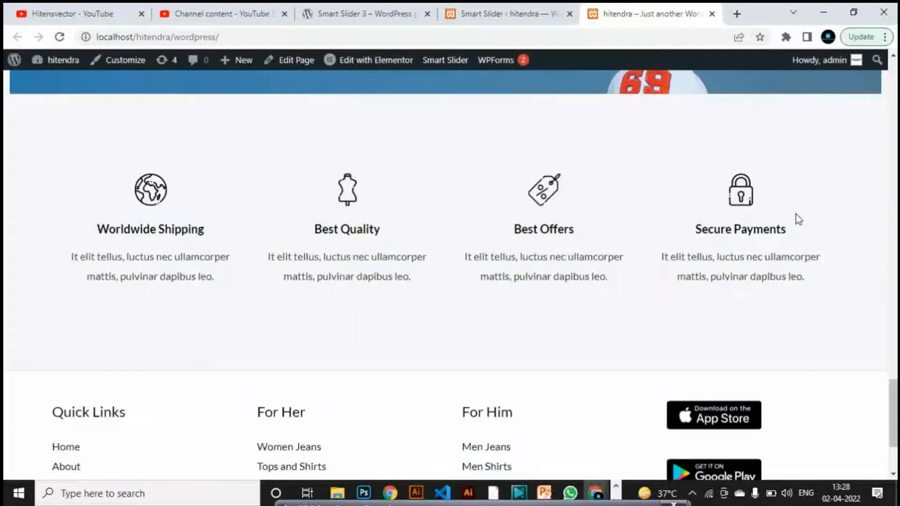
scroll(799, 219, "down", 3)
scroll(796, 215, "up", 20)
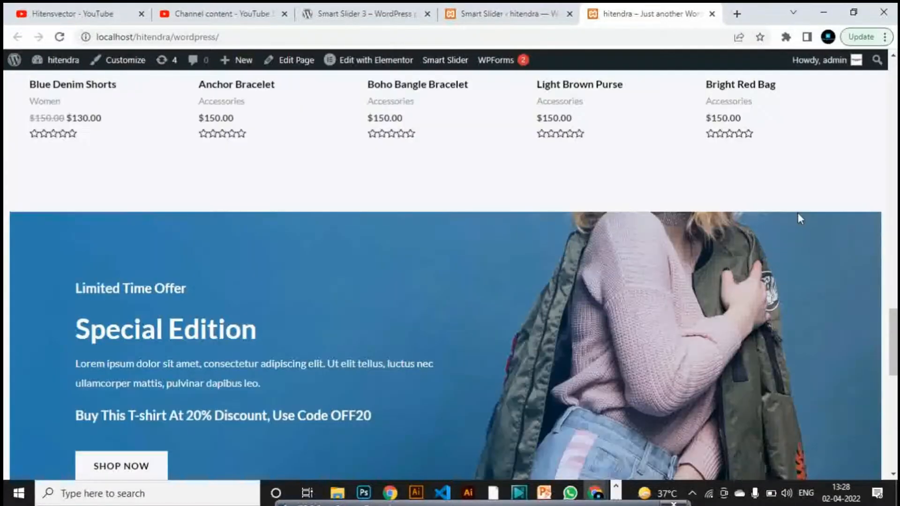
scroll(797, 218, "up", 10)
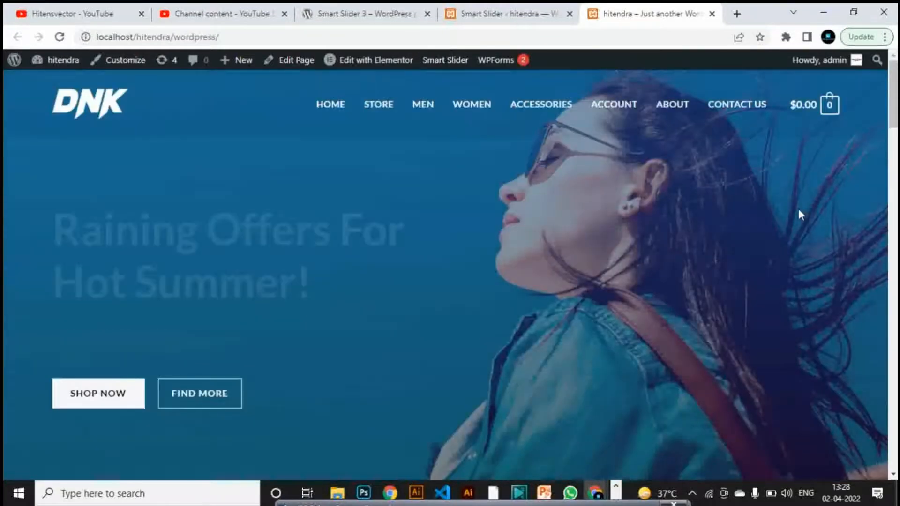
Copy the Free Marketplace slider's shortcode [smartslider3 slider="2"] from its publishing options
left_click(492, 15)
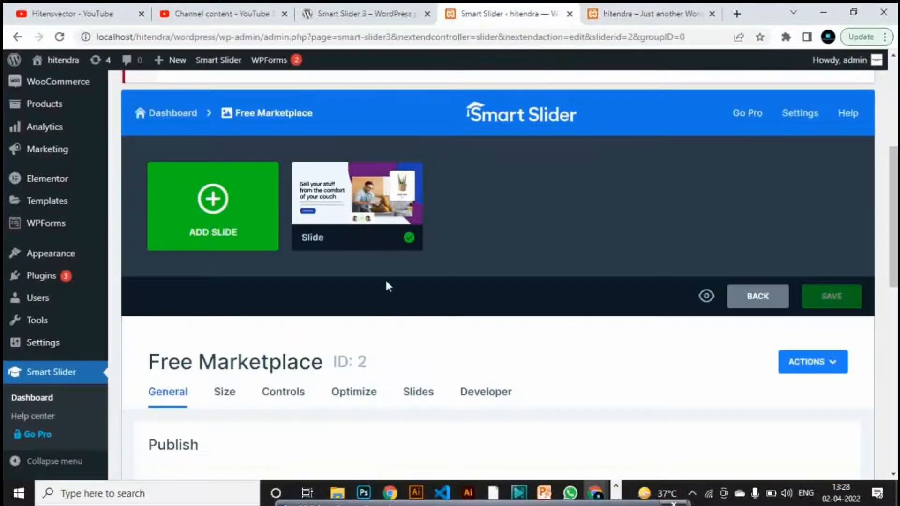
scroll(386, 285, "down", 7)
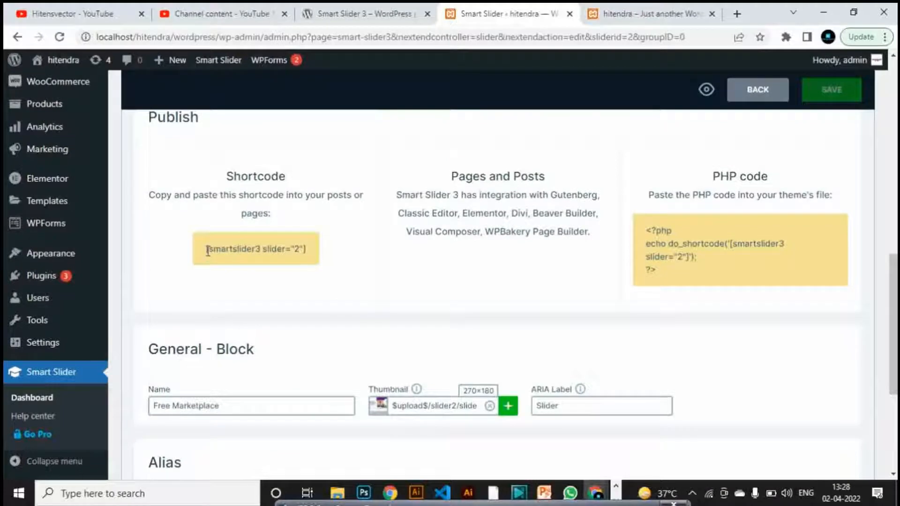
left_click_drag(207, 249, 311, 258)
right_click(294, 246)
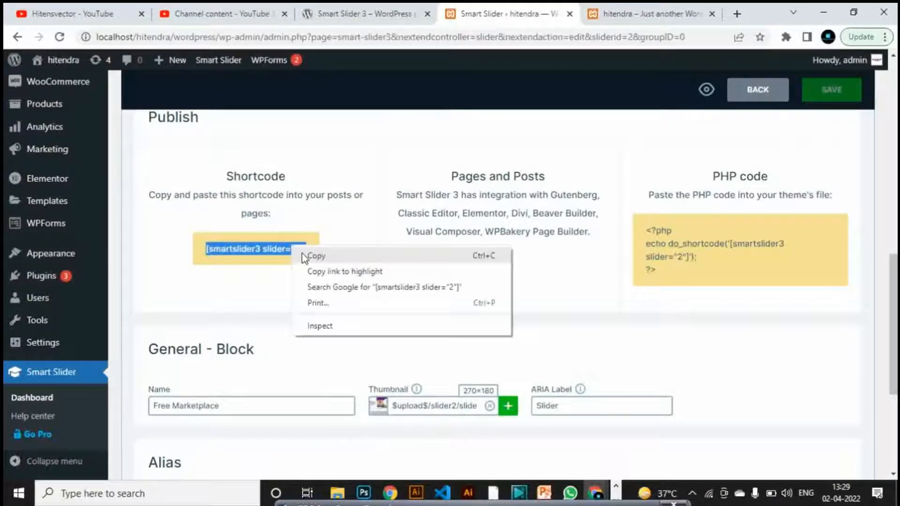
left_click(315, 257)
left_click(496, 311)
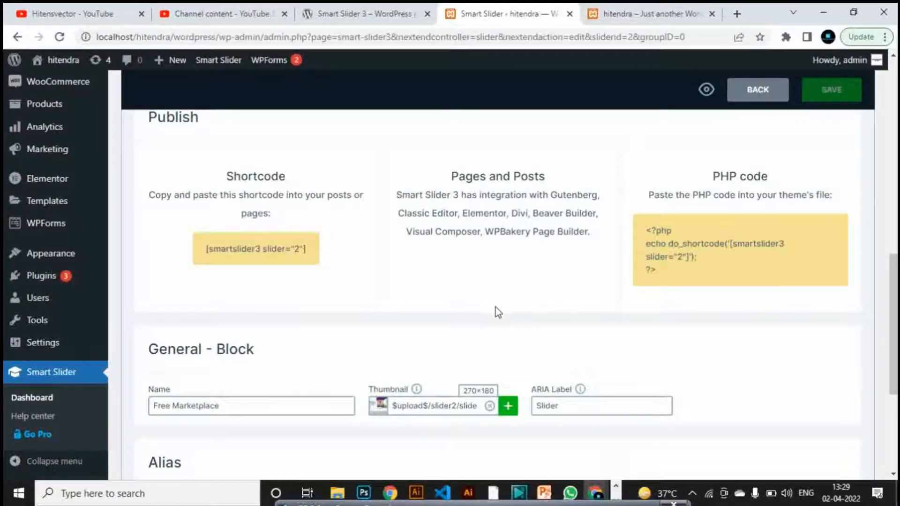
Create a new WordPress post titled "Smart Slider 3 Tutorial"
scroll(495, 310, "up", 2)
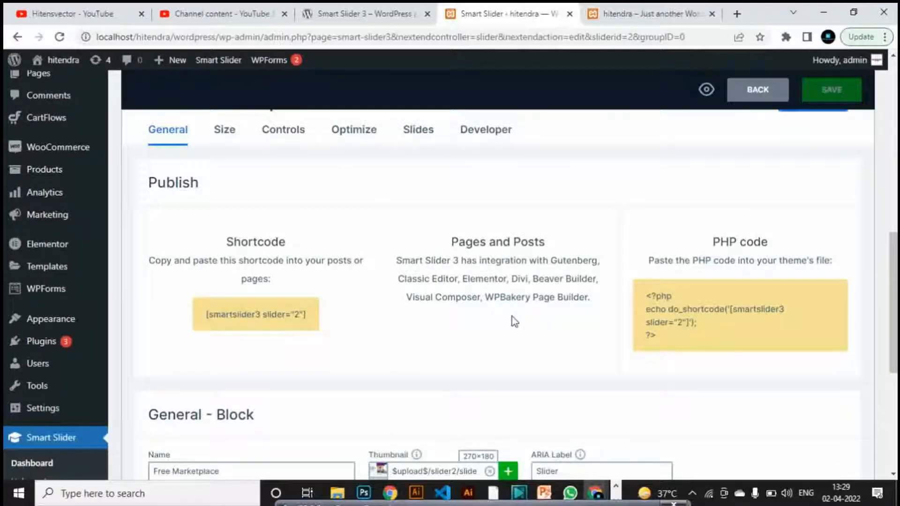
scroll(511, 316, "up", 3)
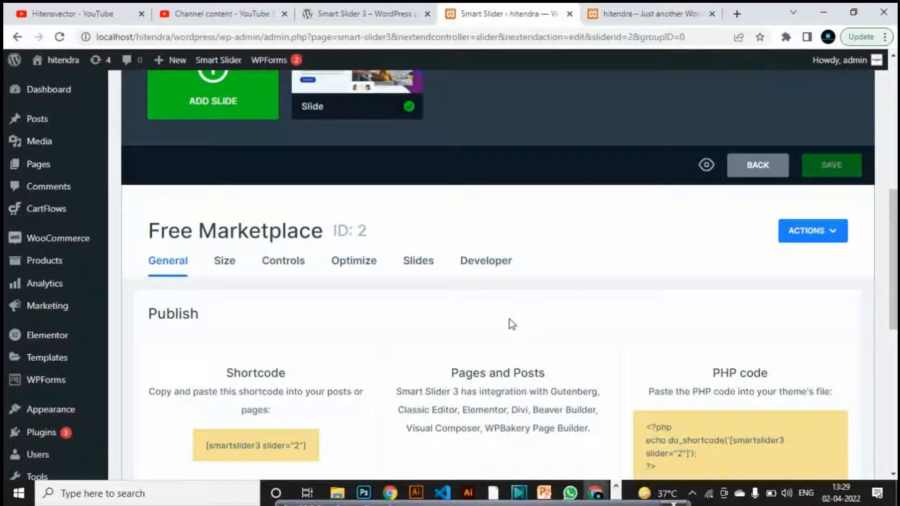
left_click(48, 123)
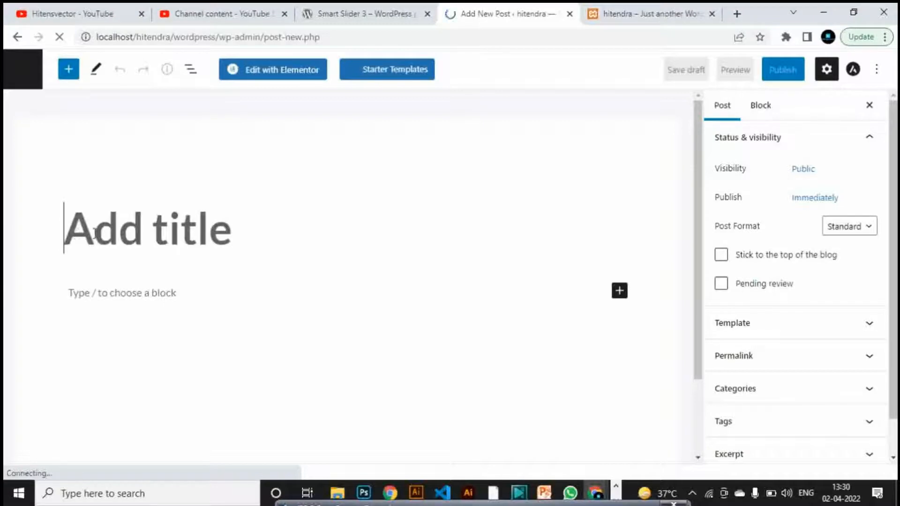
type("Smart")
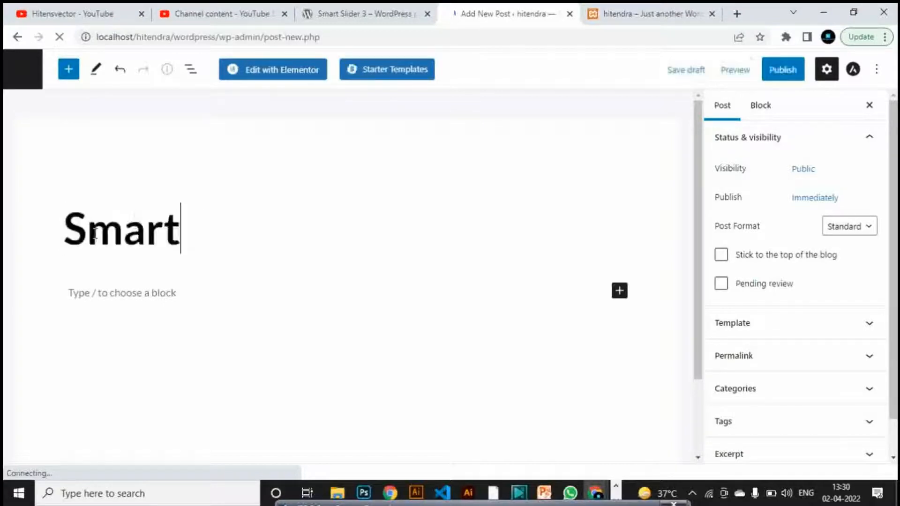
type(" Slider")
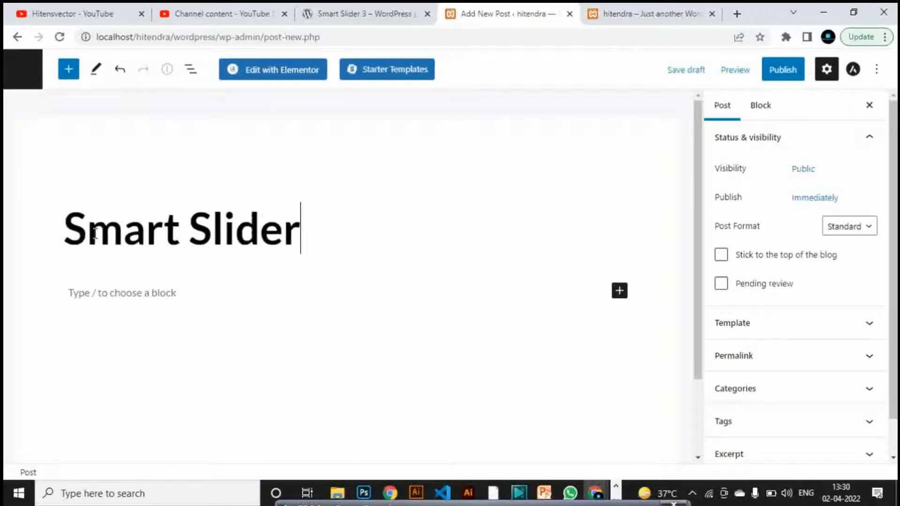
type(" 3")
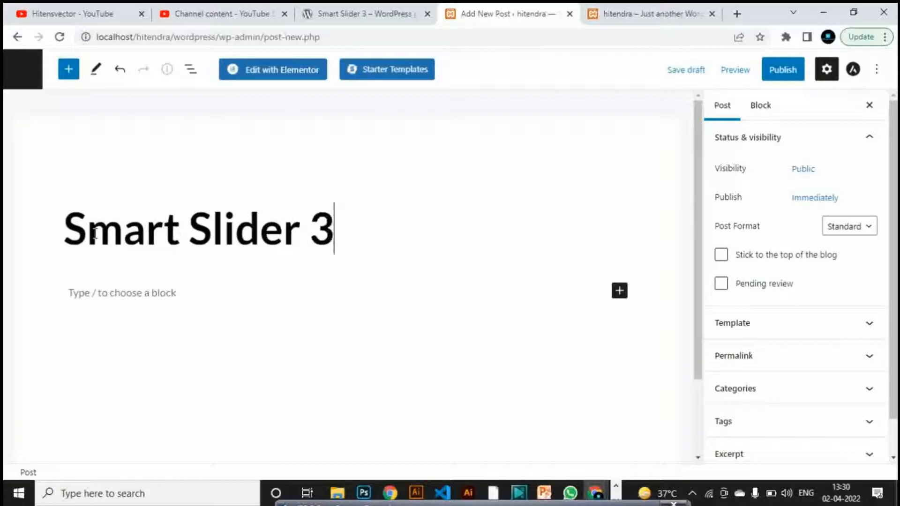
type(" Tuto")
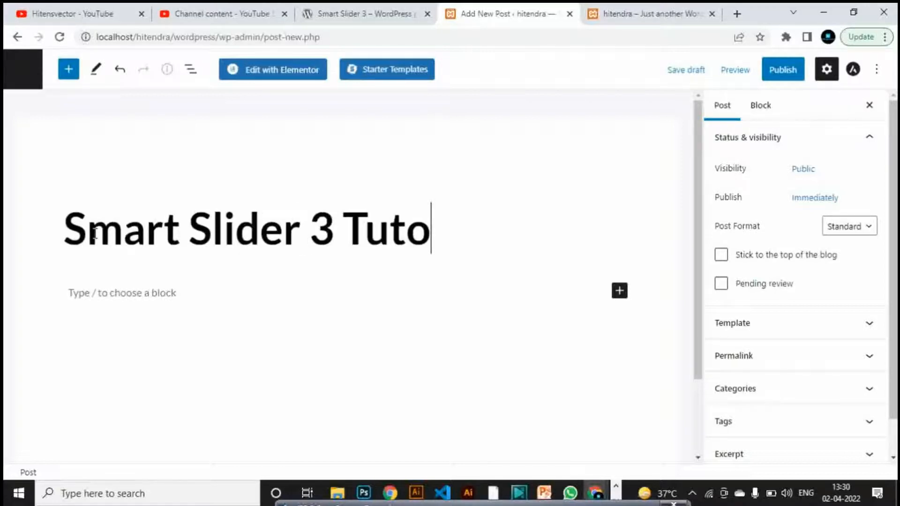
type("rial")
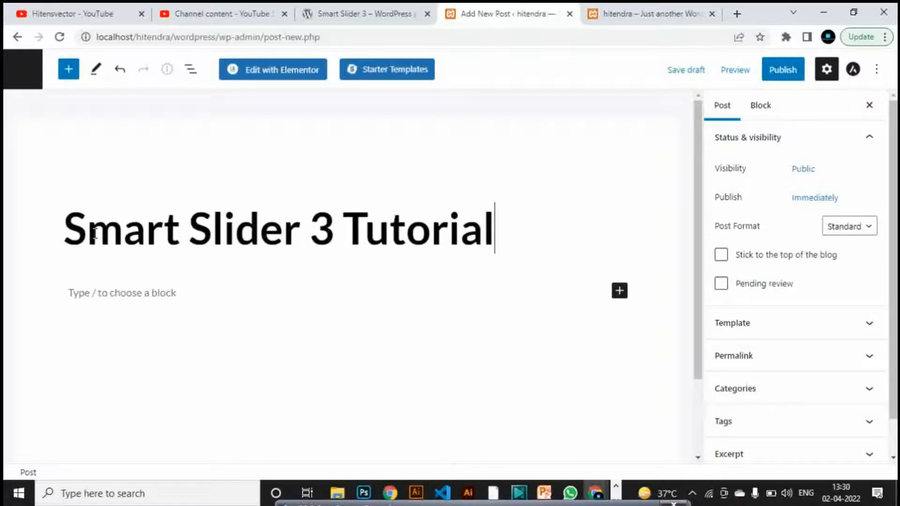
Add a Shortcode block below the post title and paste [smartslider3 slider="2"] into it
left_click(620, 291)
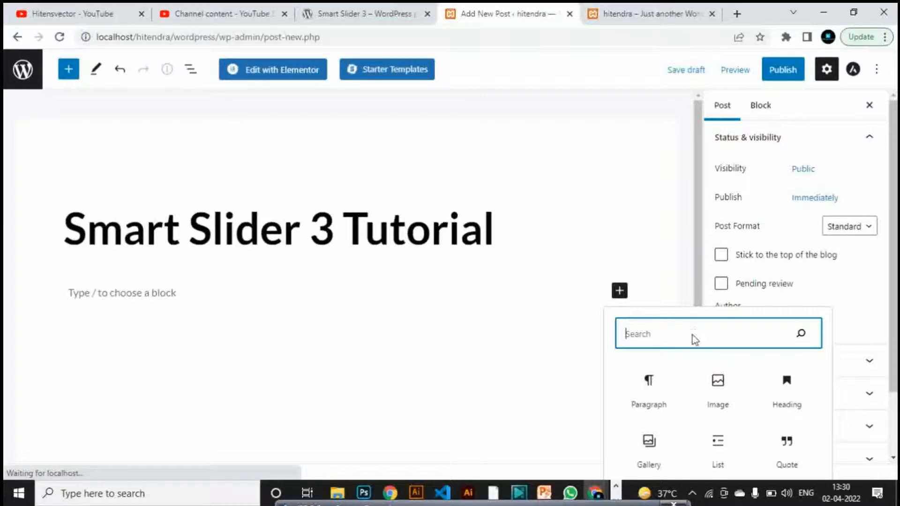
type("sho")
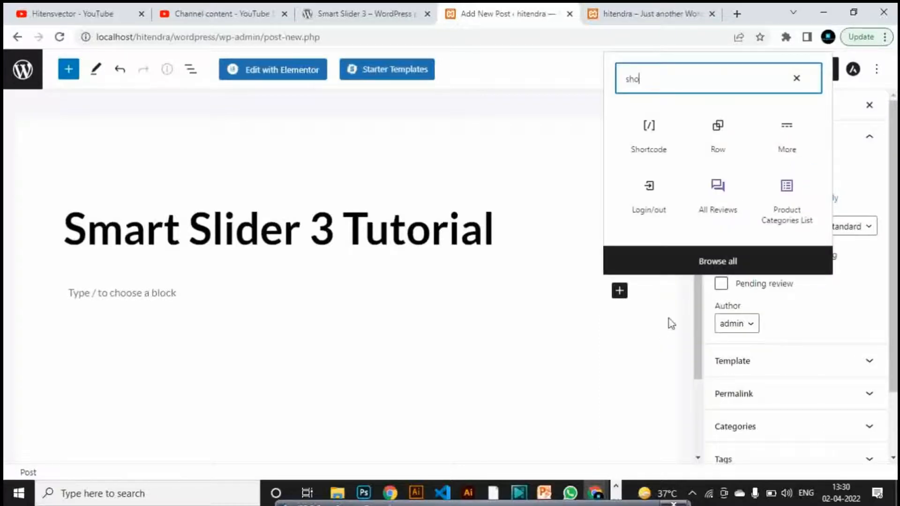
left_click(654, 136)
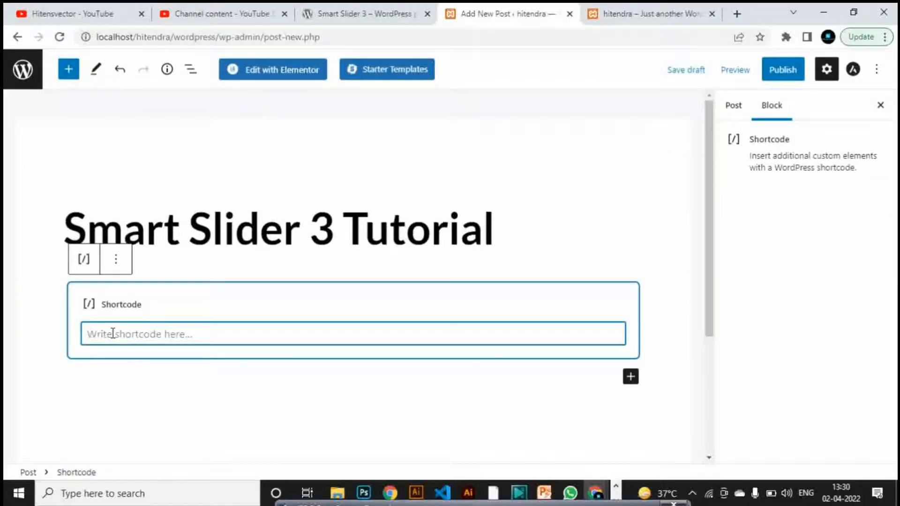
key("ctrl+v")
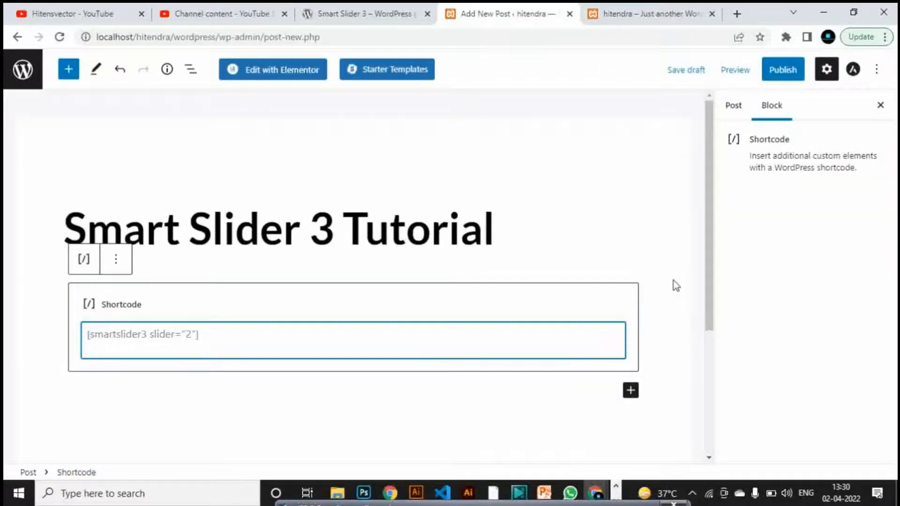
Publish the "Smart Slider 3 Tutorial" post and open its live page
left_click(786, 78)
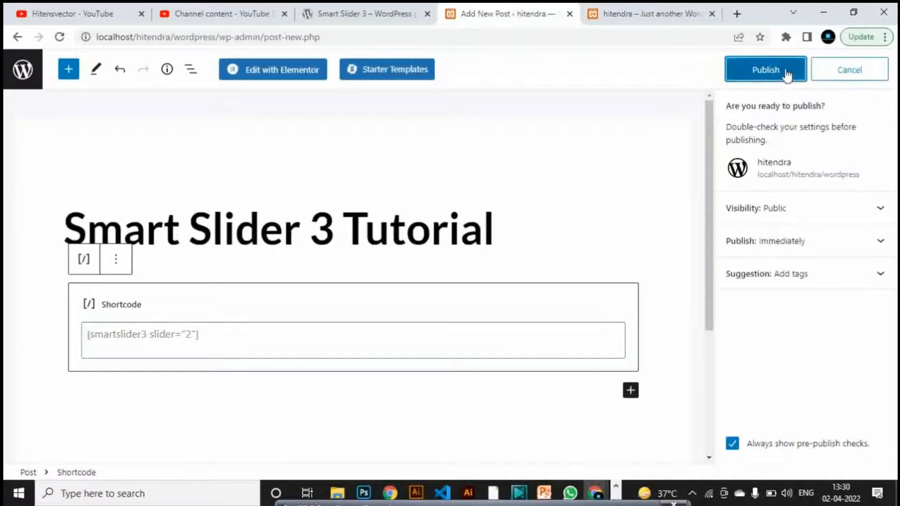
left_click(788, 73)
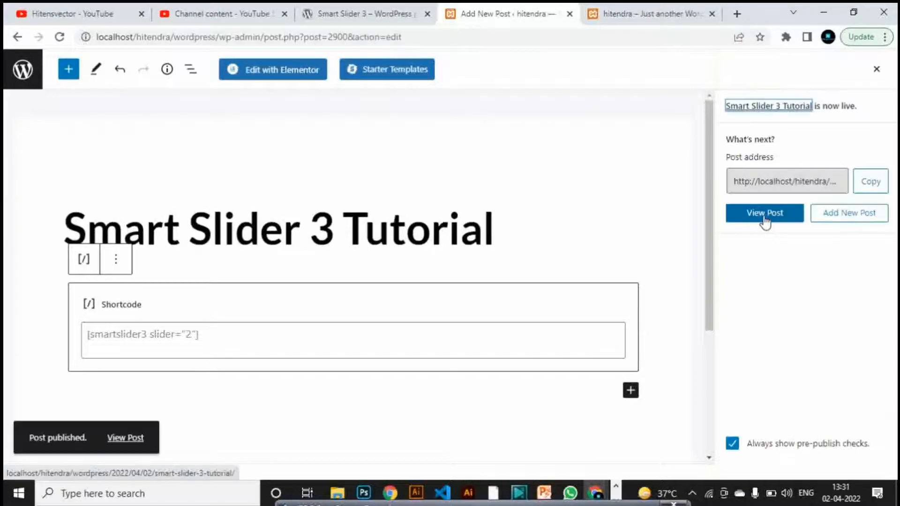
left_click(765, 214)
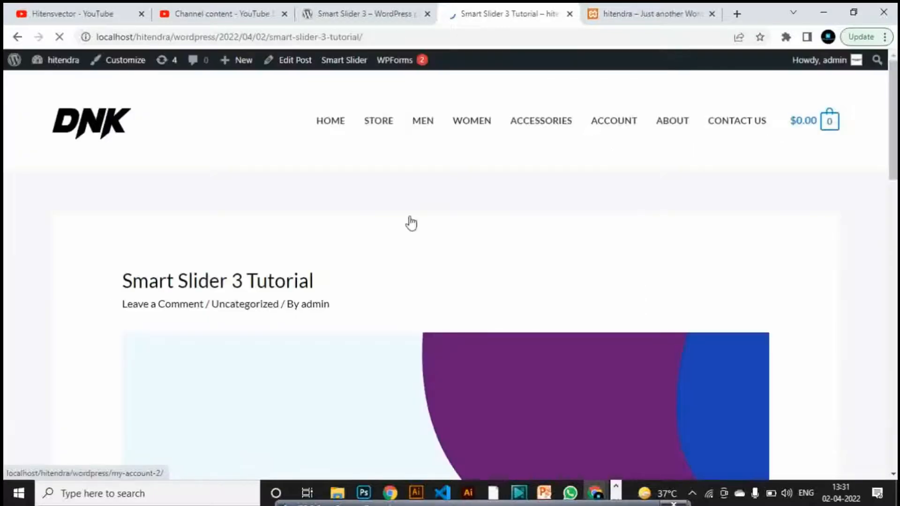
Look through the published post, examining the embedded slider, the comment section and the footer
scroll(807, 179, "down", 1)
scroll(809, 182, "down", 4)
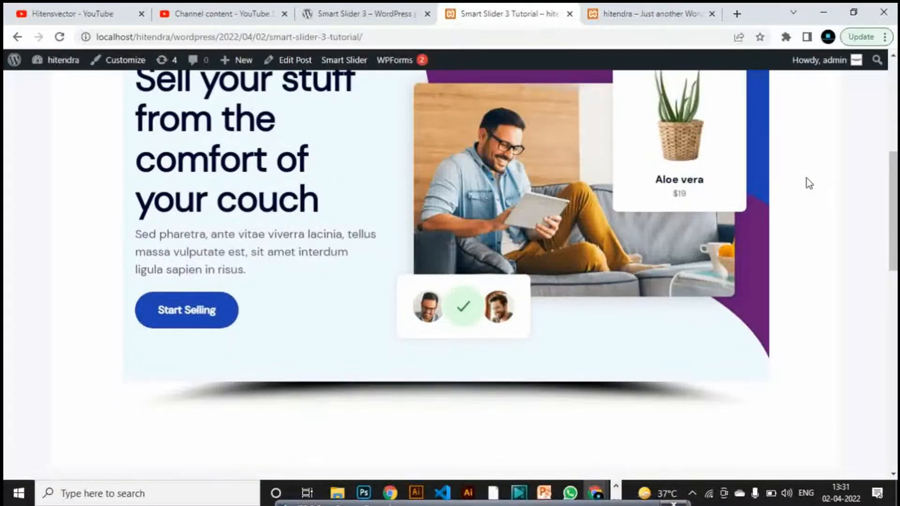
scroll(808, 181, "up", 3)
left_click_drag(895, 164, 896, 172)
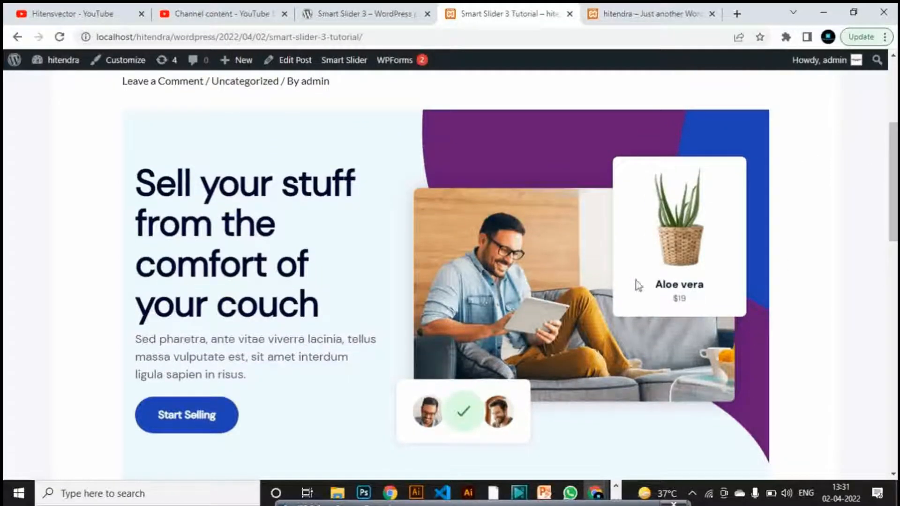
scroll(672, 236, "down", 8)
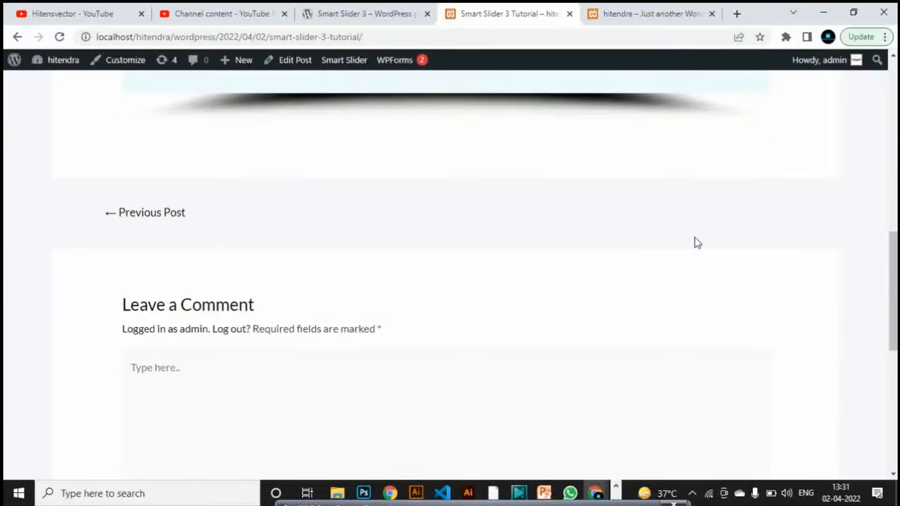
scroll(703, 241, "up", 5)
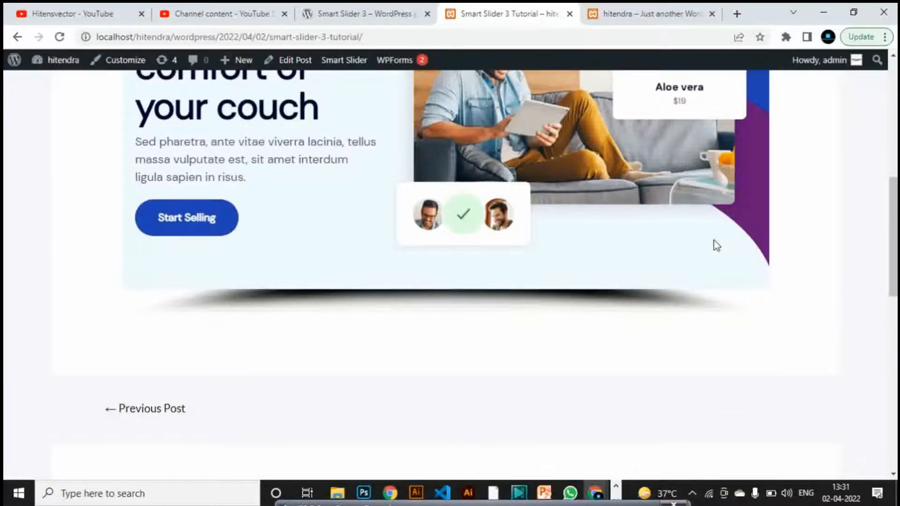
scroll(713, 240, "down", 4)
scroll(713, 241, "up", 4)
scroll(714, 240, "up", 4)
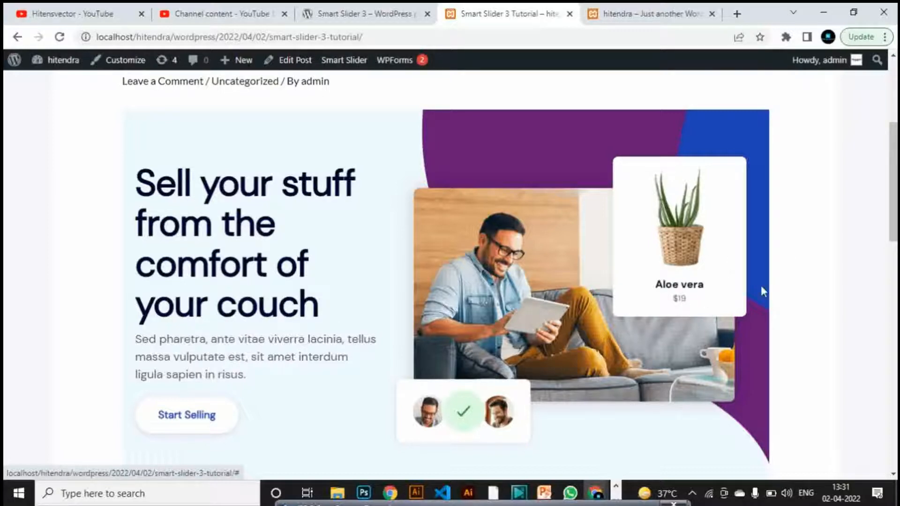
scroll(761, 286, "down", 4)
scroll(764, 291, "down", 3)
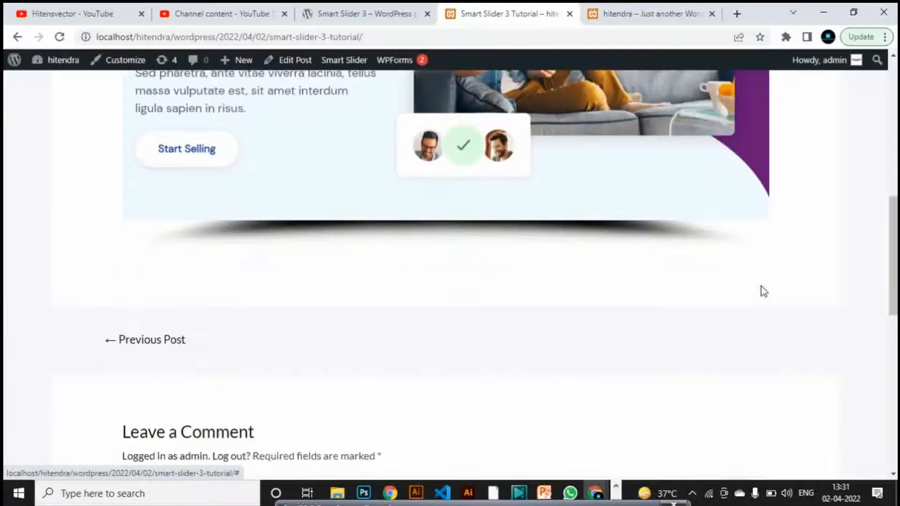
scroll(739, 289, "down", 7)
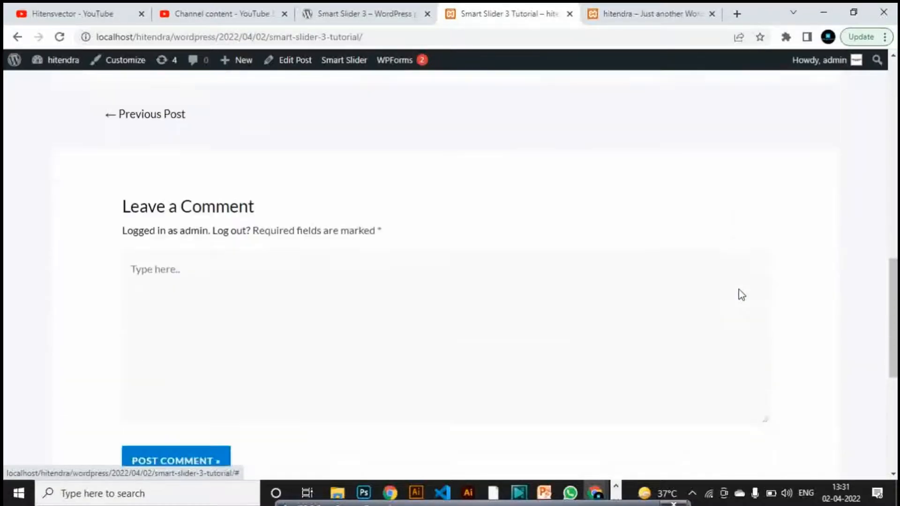
scroll(740, 289, "down", 4)
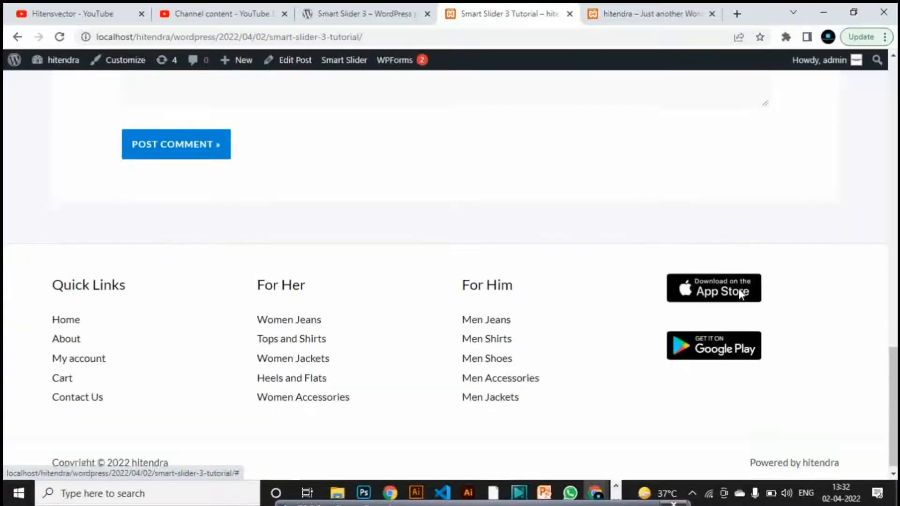
scroll(745, 293, "up", 15)
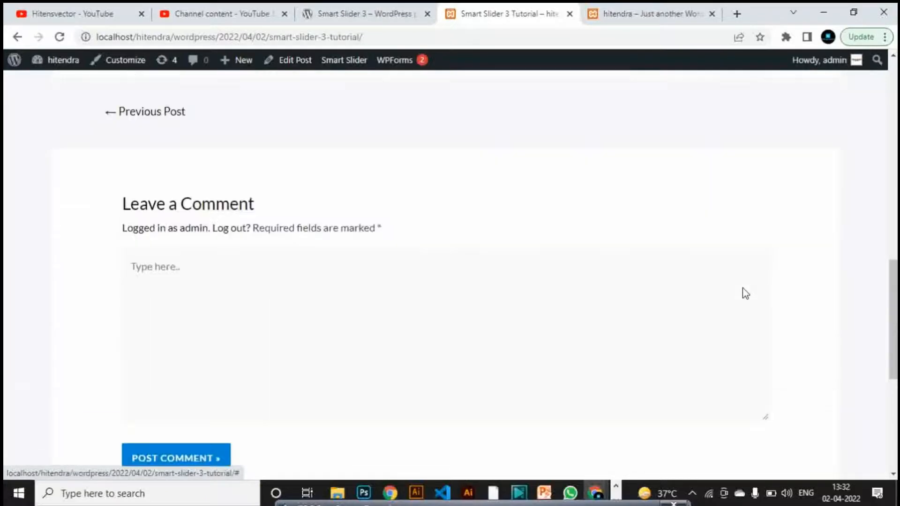
scroll(746, 293, "up", 4)
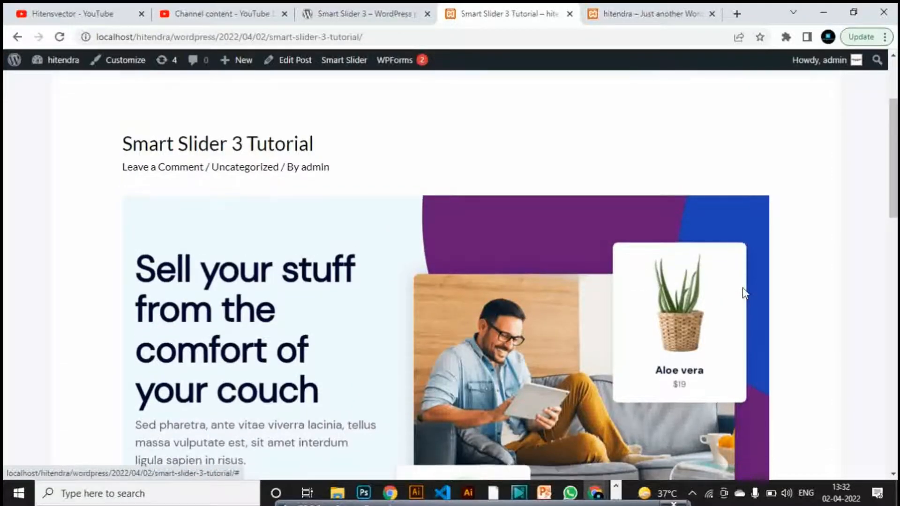
scroll(746, 293, "down", 3)
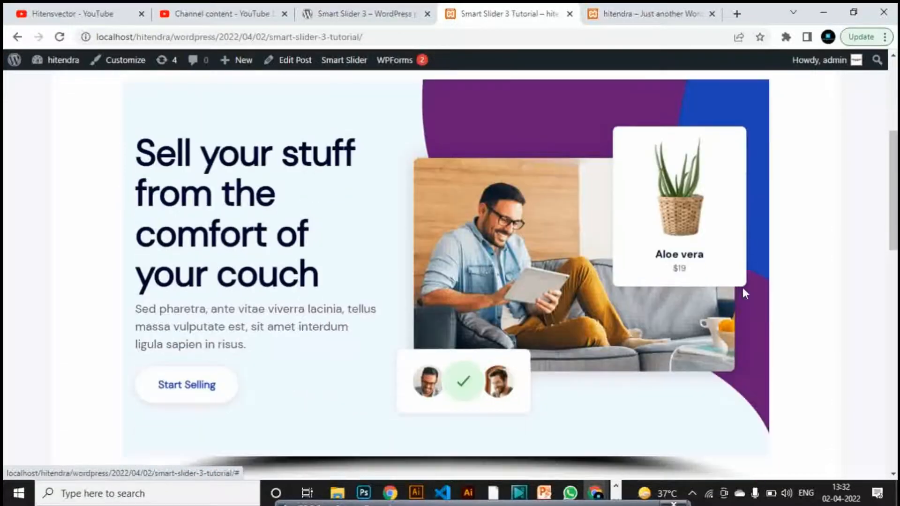
Leave the published post and return to the WordPress admin area
left_click(17, 36)
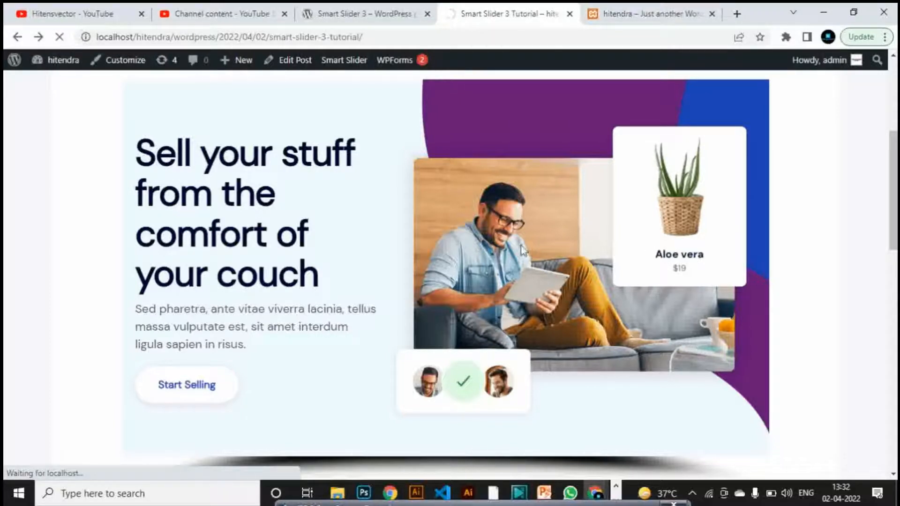
left_click(373, 14)
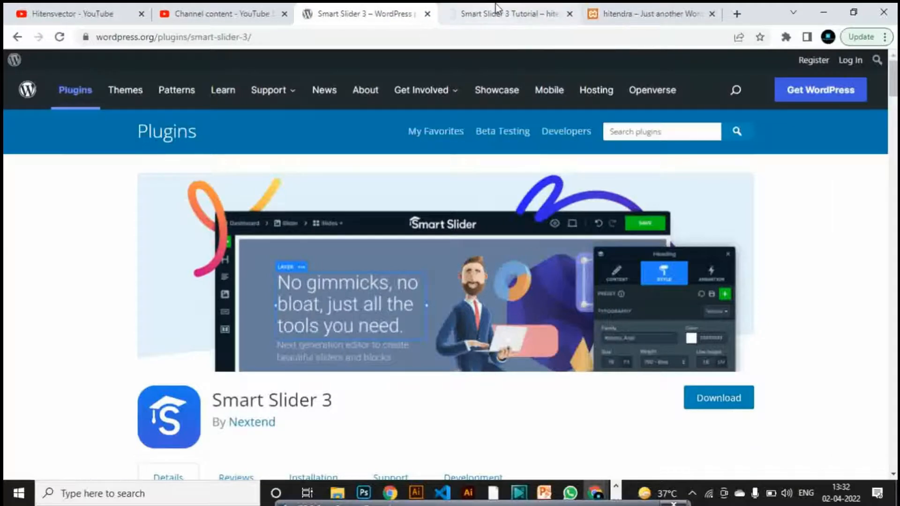
left_click(511, 14)
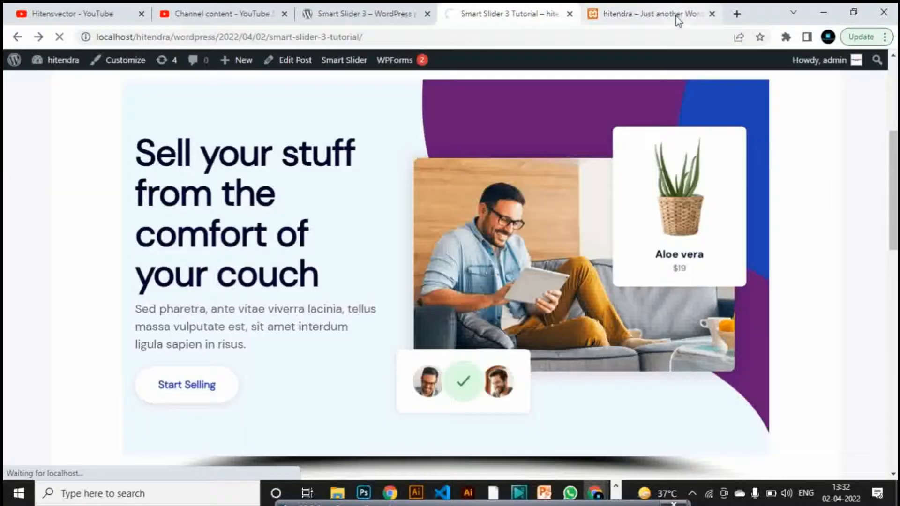
left_click(677, 18)
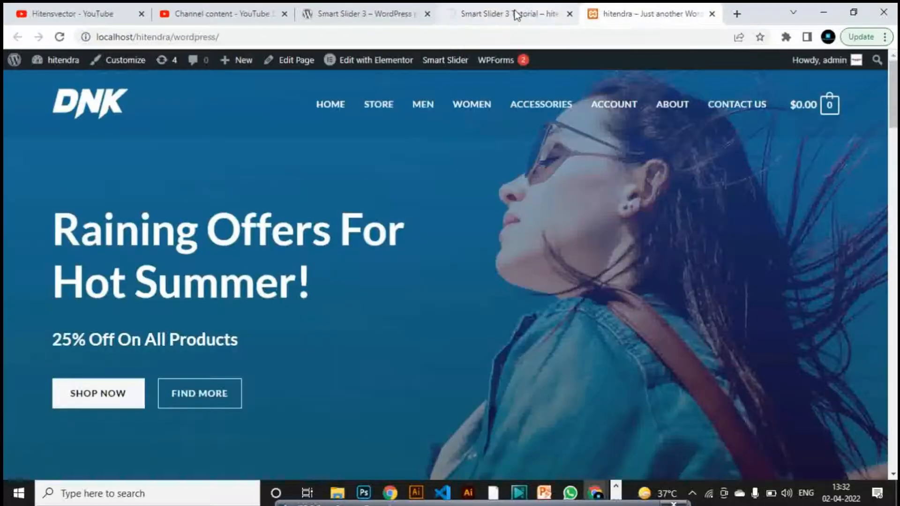
left_click(498, 16)
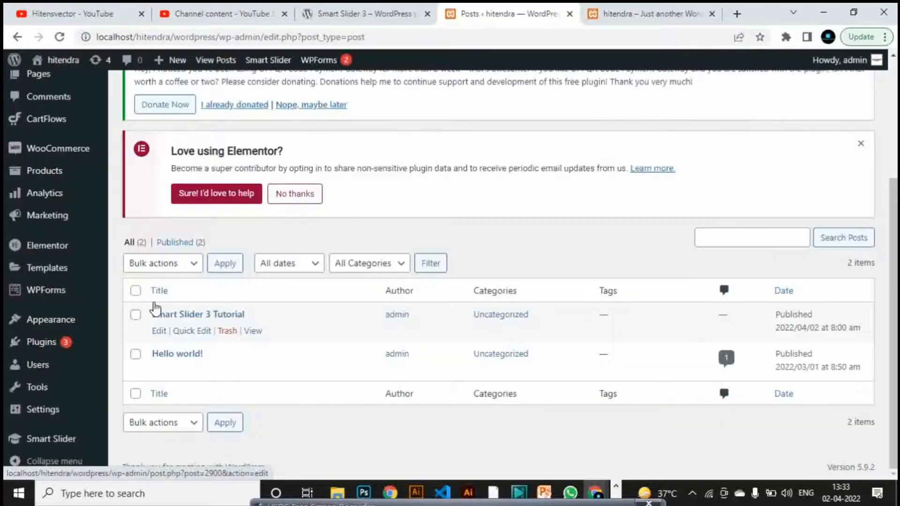
Open the Free Marketplace slider from Smart Slider and load its existing slide in the slide editor
mouse_move(74, 328)
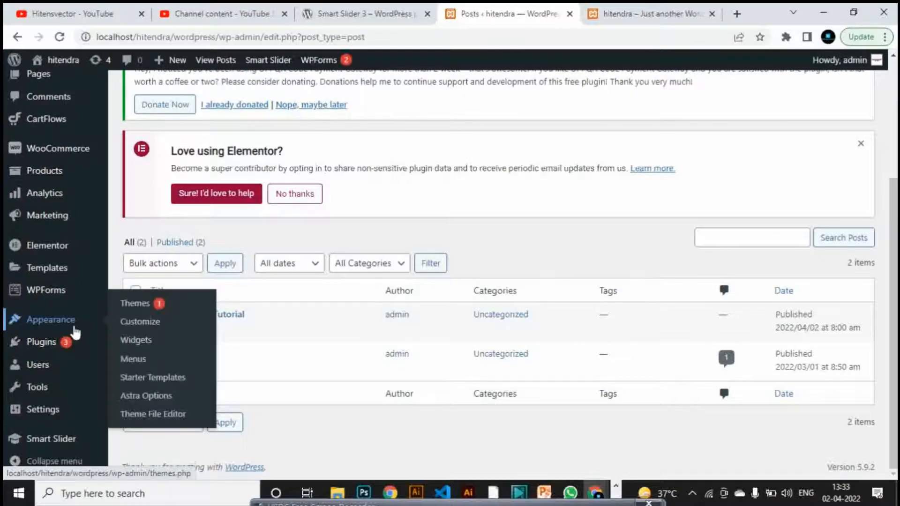
mouse_move(75, 443)
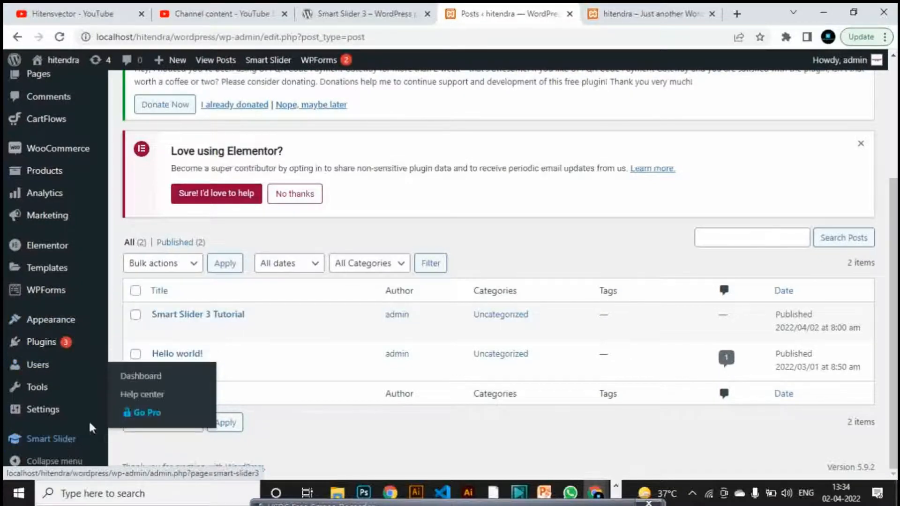
left_click(69, 440)
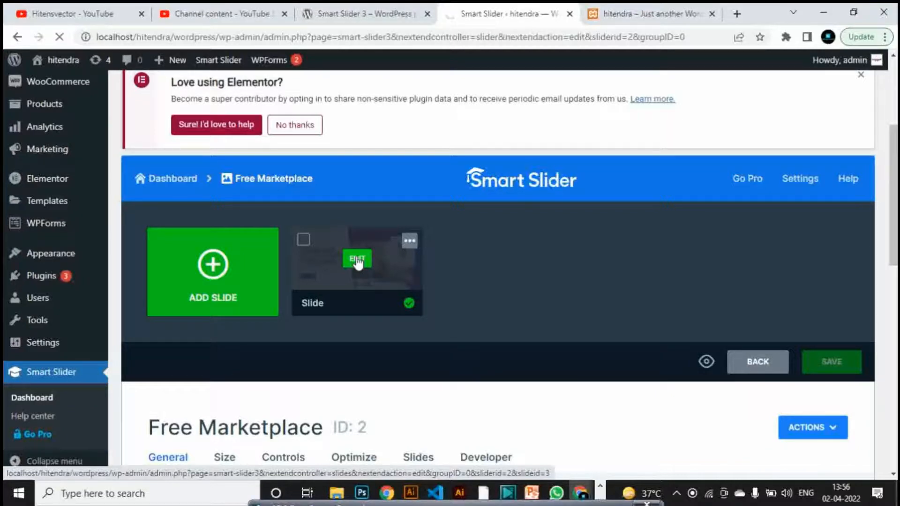
left_click(357, 261)
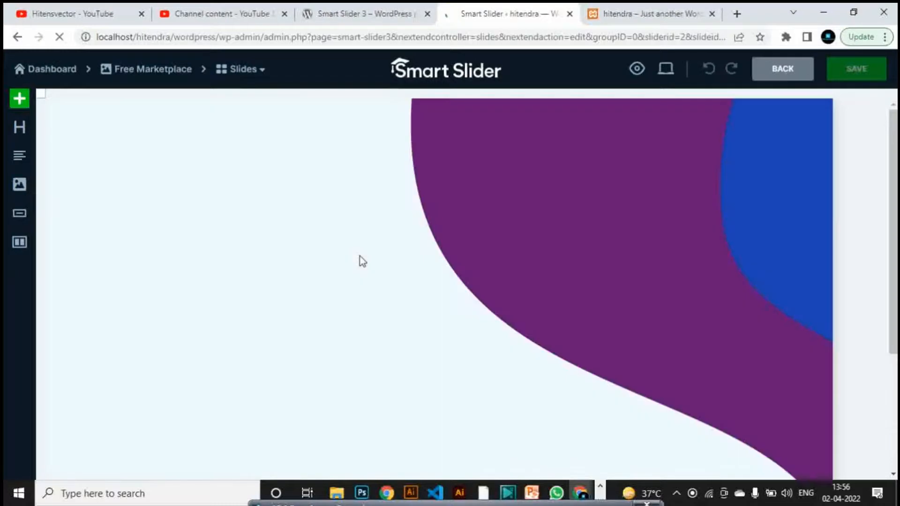
scroll(363, 243, "down", 5)
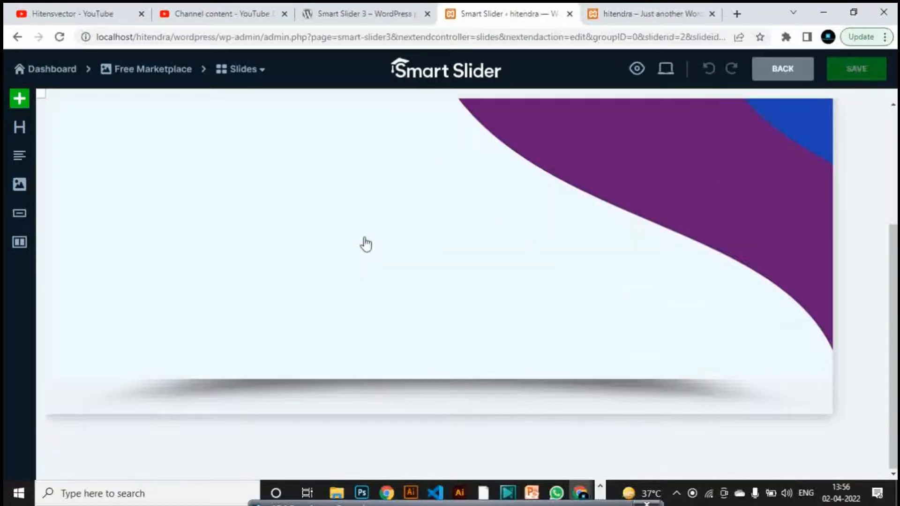
scroll(366, 244, "up", 5)
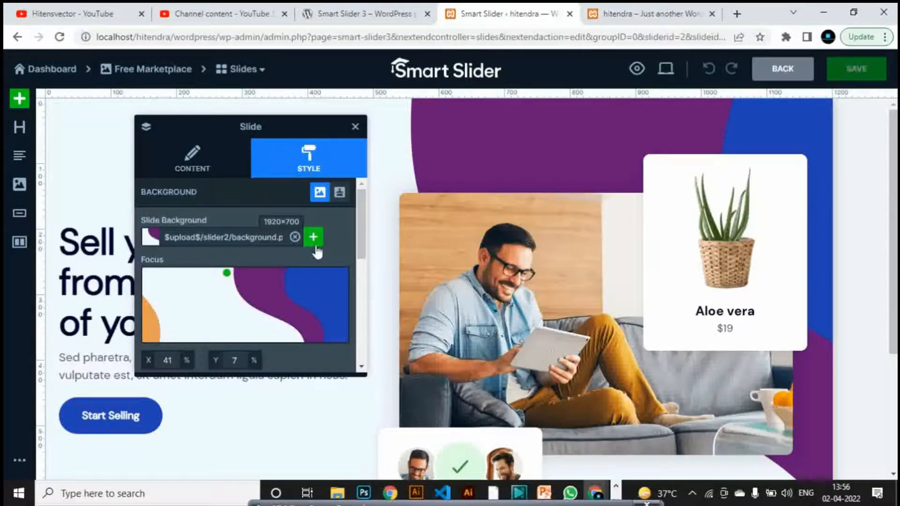
Review the slide's background style settings and move the Slide settings window clear of the headline text
scroll(274, 310, "down", 6)
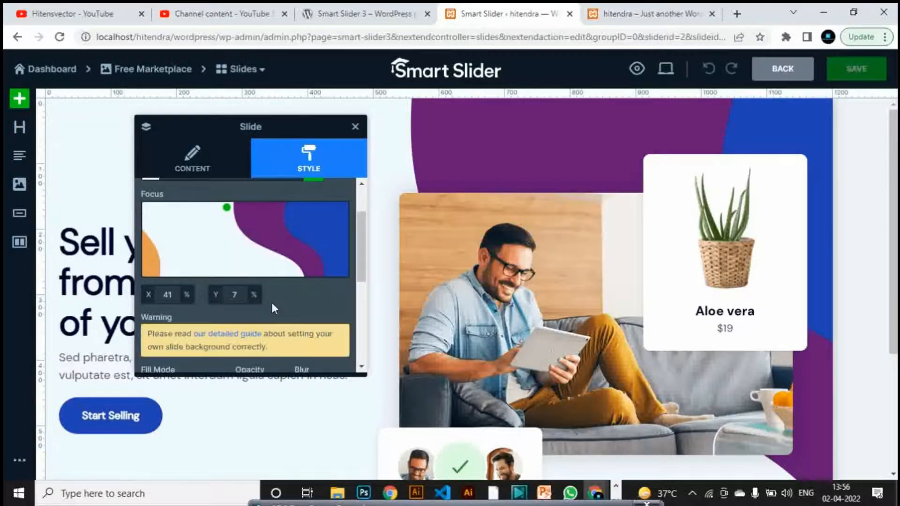
scroll(274, 311, "up", 6)
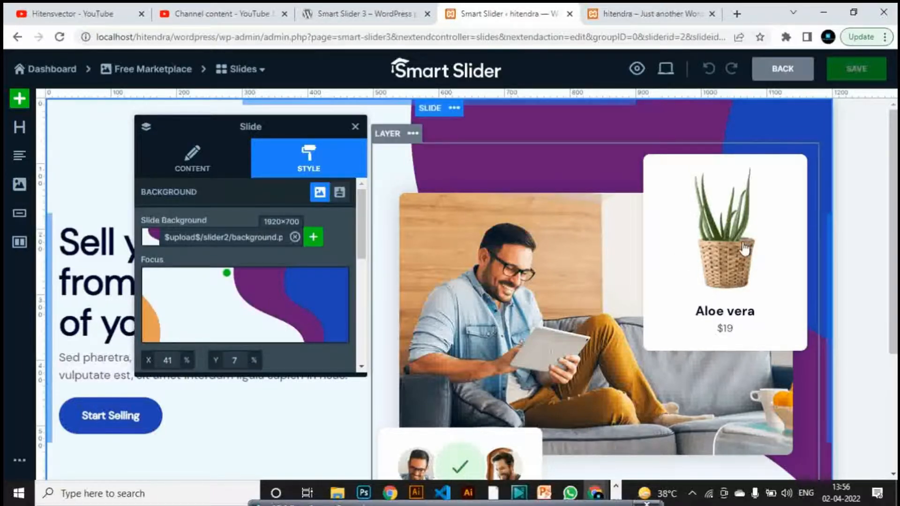
scroll(745, 248, "down", 4)
scroll(745, 248, "up", 4)
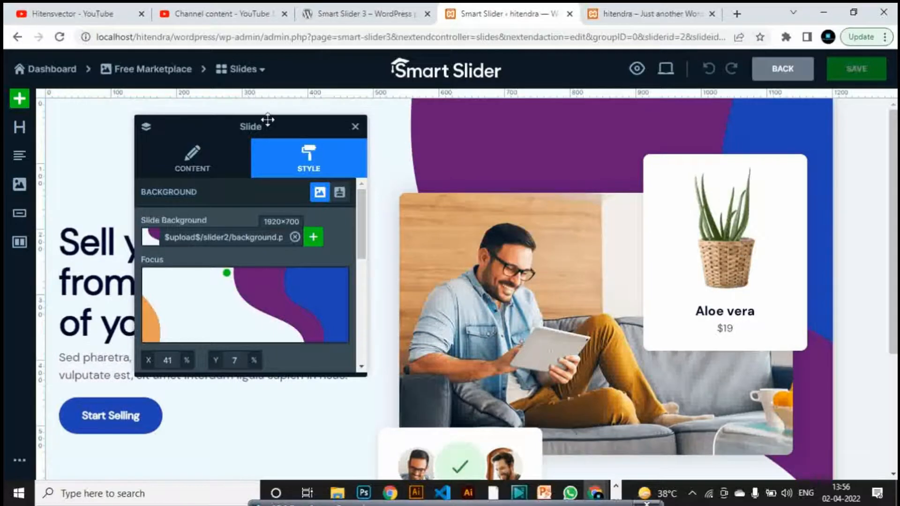
left_click_drag(285, 140, 486, 237)
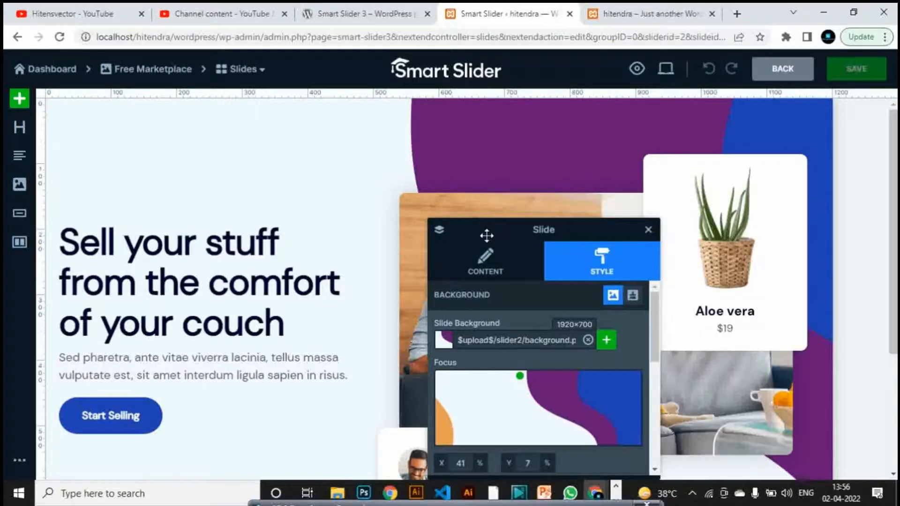
Add an Image layer with the default placeholder to the slide below the existing content
left_click(19, 99)
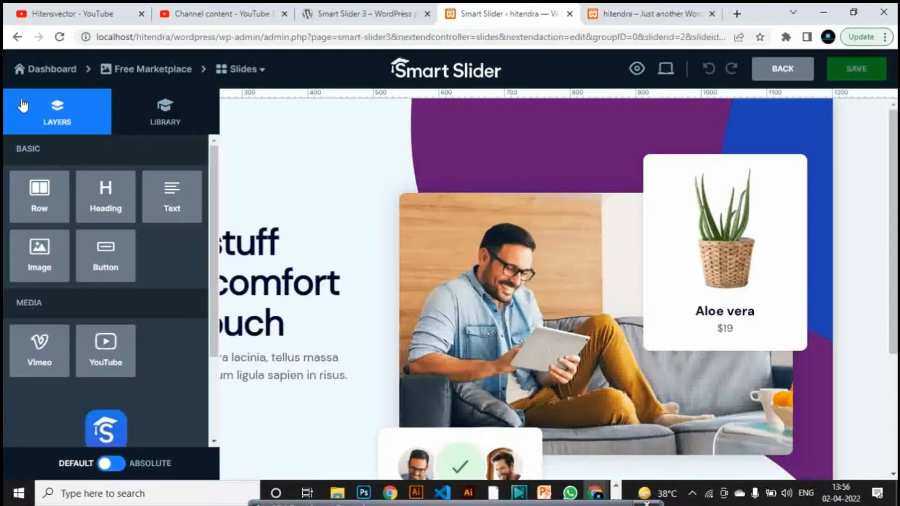
left_click(42, 257)
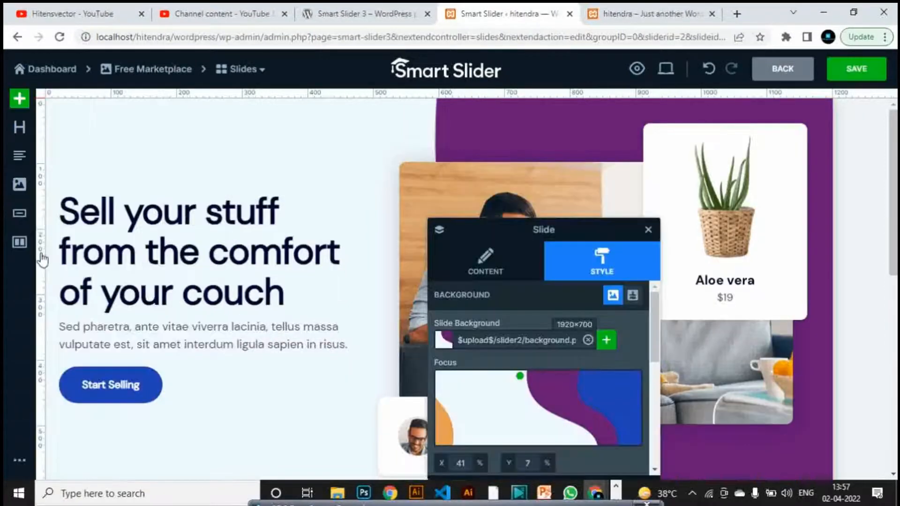
scroll(363, 196, "down", 9)
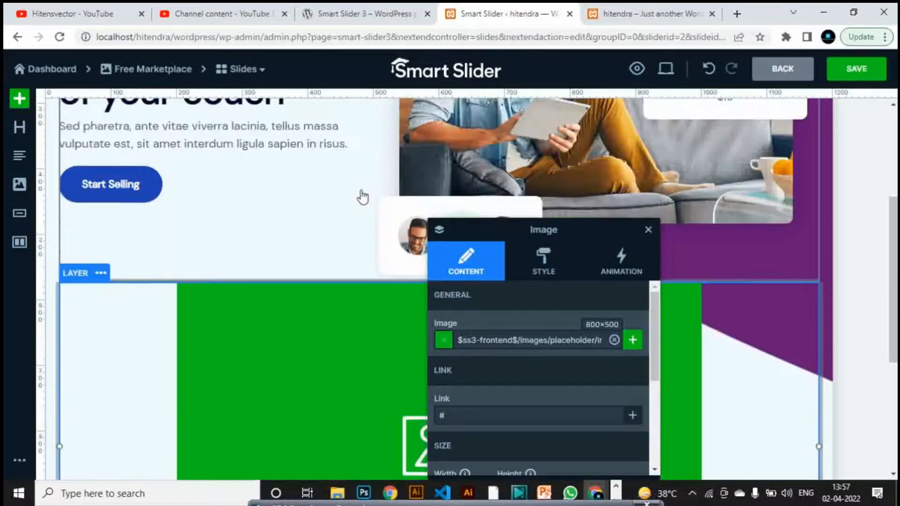
scroll(361, 197, "up", 2)
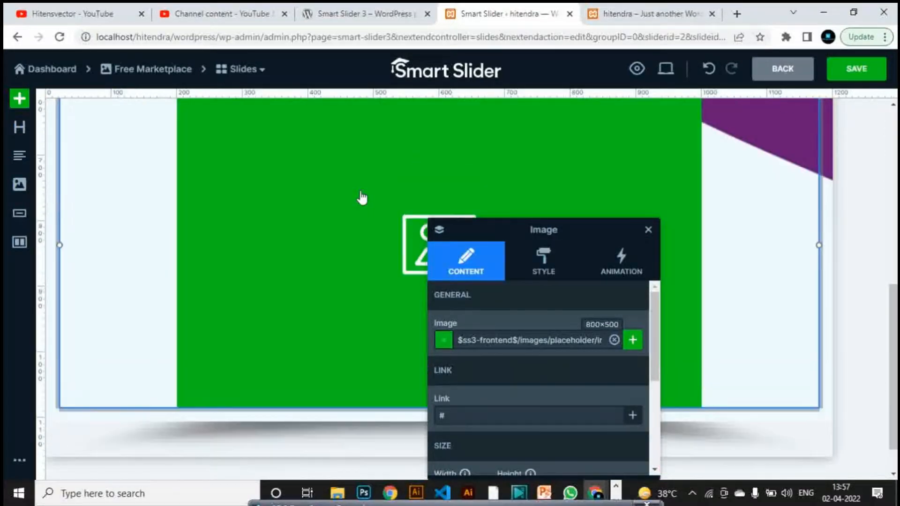
Add a Heading layer beneath the placeholder image on the slide
left_click(19, 105)
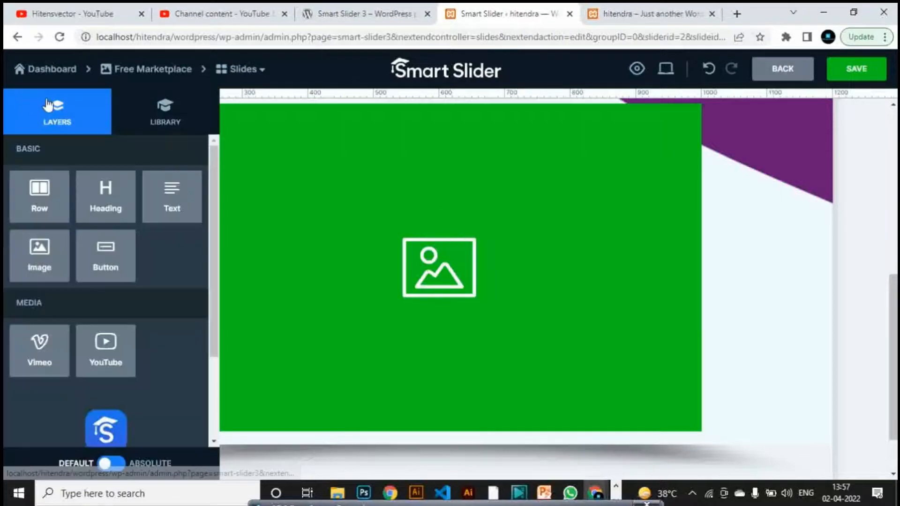
left_click(103, 208)
scroll(370, 229, "down", 2)
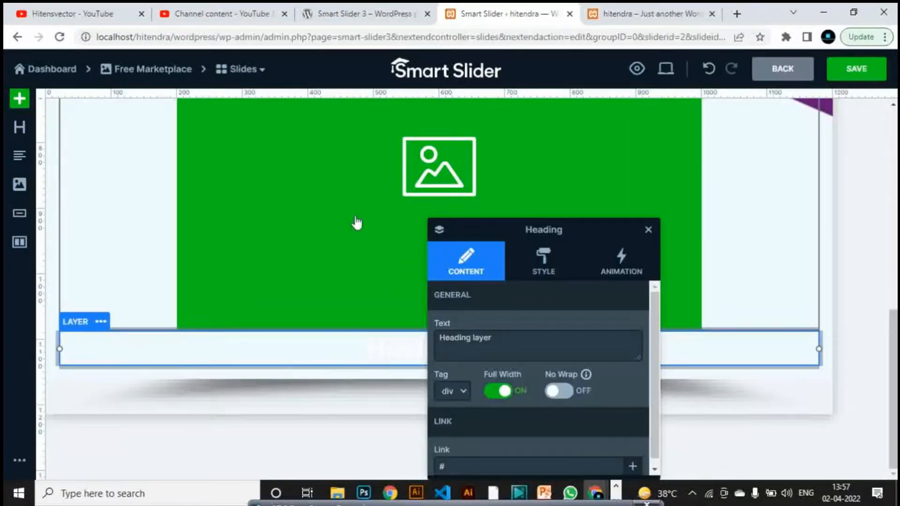
Move the Heading settings window clear of the new heading text and look over the whole slide
left_click_drag(593, 228, 832, 263)
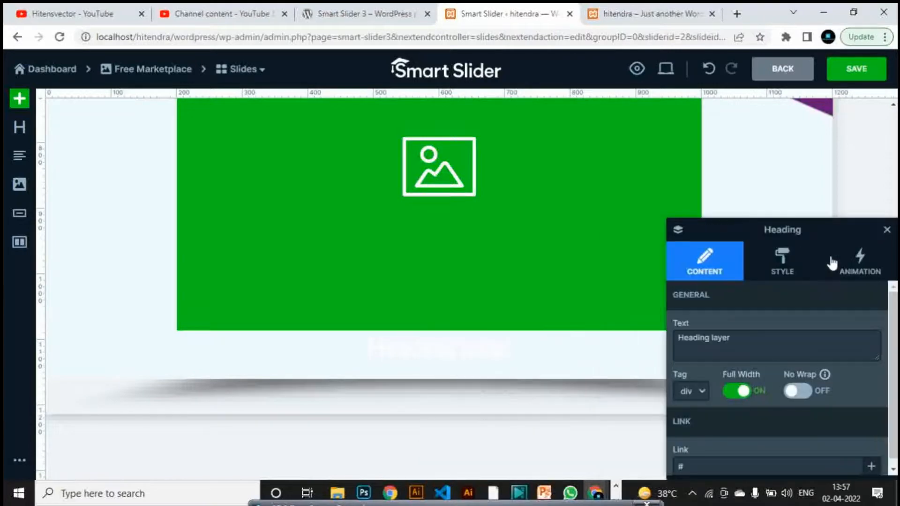
scroll(490, 263, "up", 5)
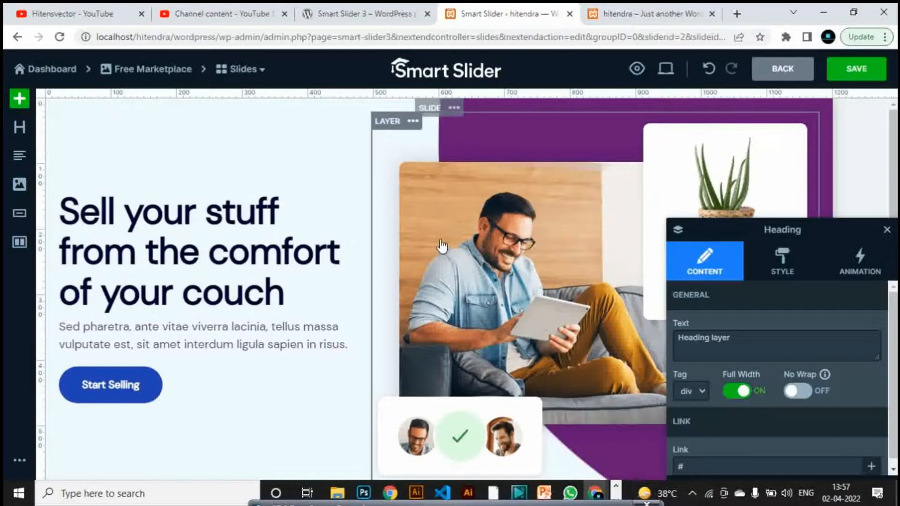
scroll(442, 245, "down", 5)
scroll(442, 248, "up", 5)
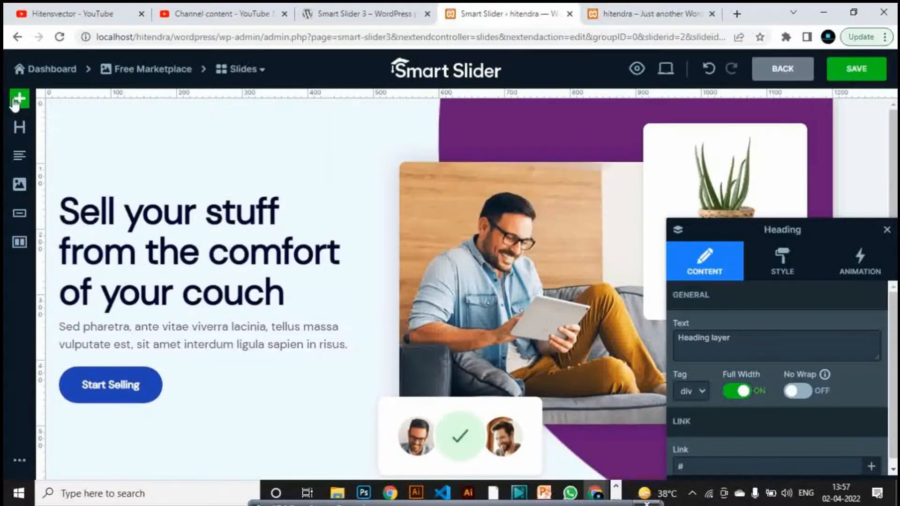
Add a Row layer with two 50% columns beneath the heading on the slide
left_click(18, 99)
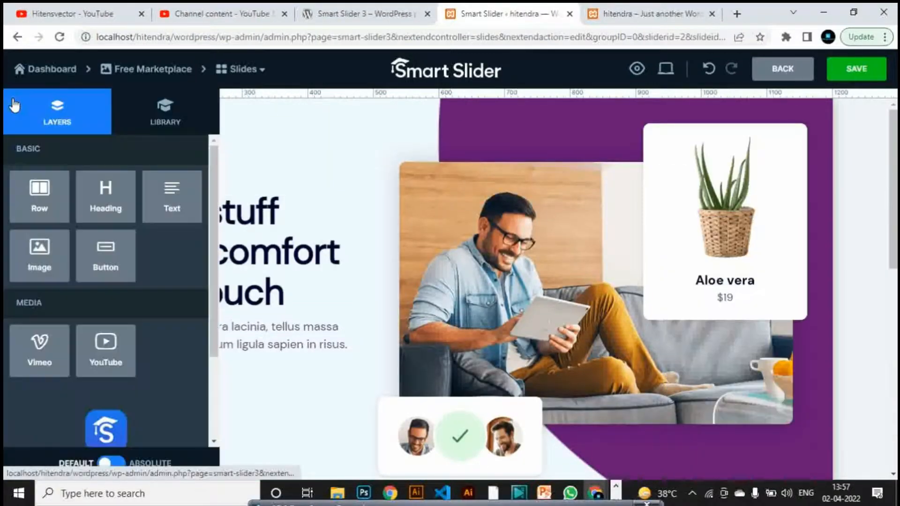
left_click(35, 193)
scroll(386, 181, "down", 2)
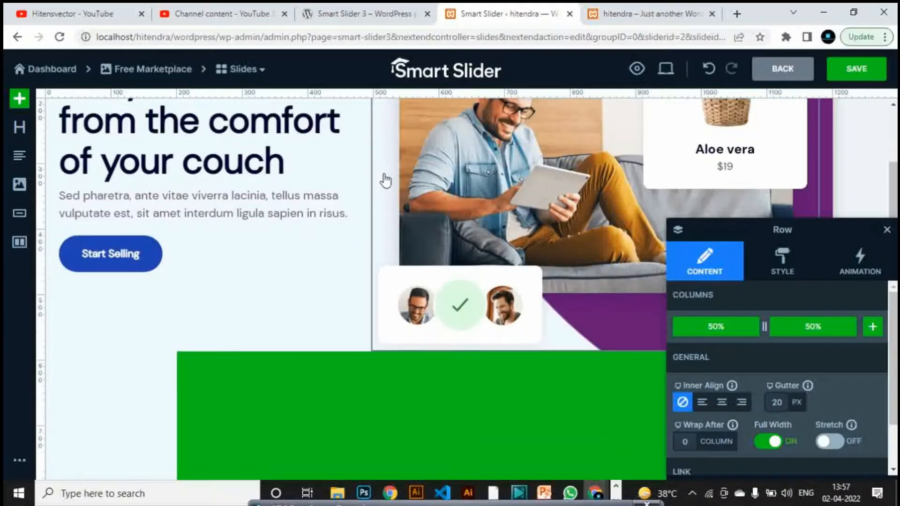
scroll(386, 181, "down", 6)
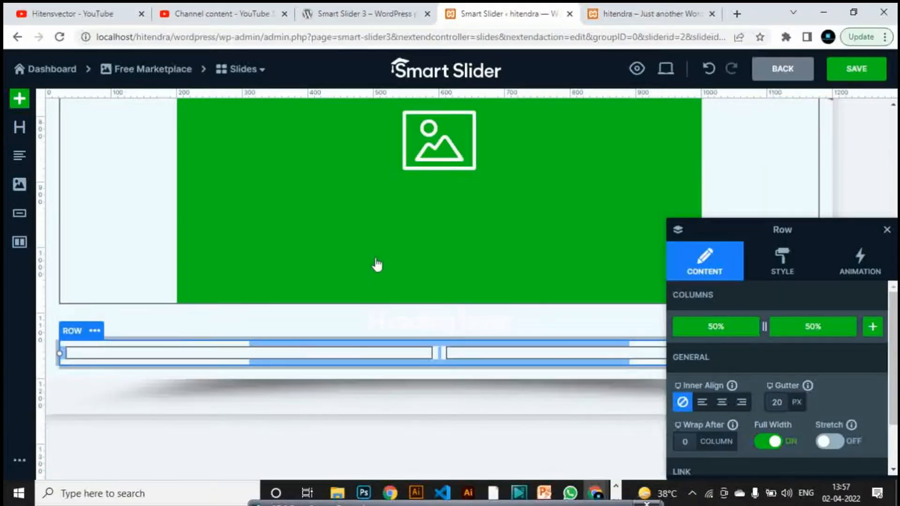
scroll(188, 348, "up", 2)
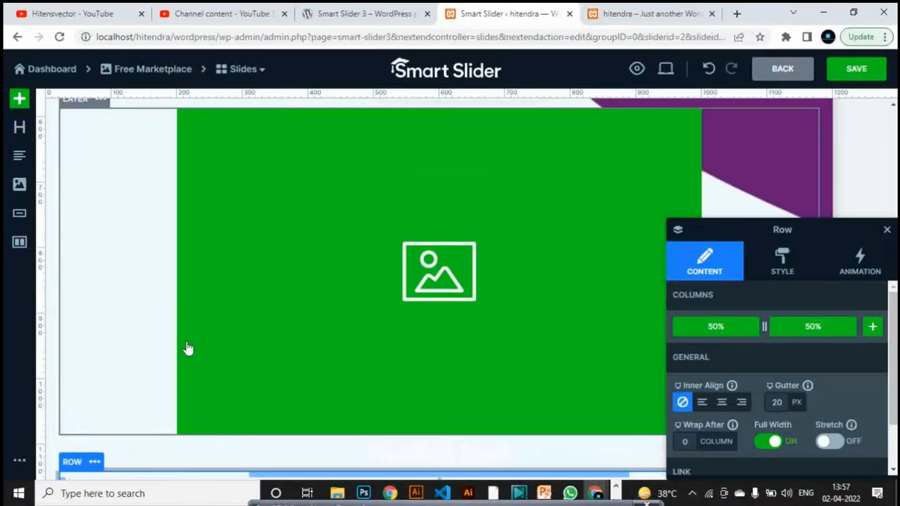
scroll(188, 349, "down", 2)
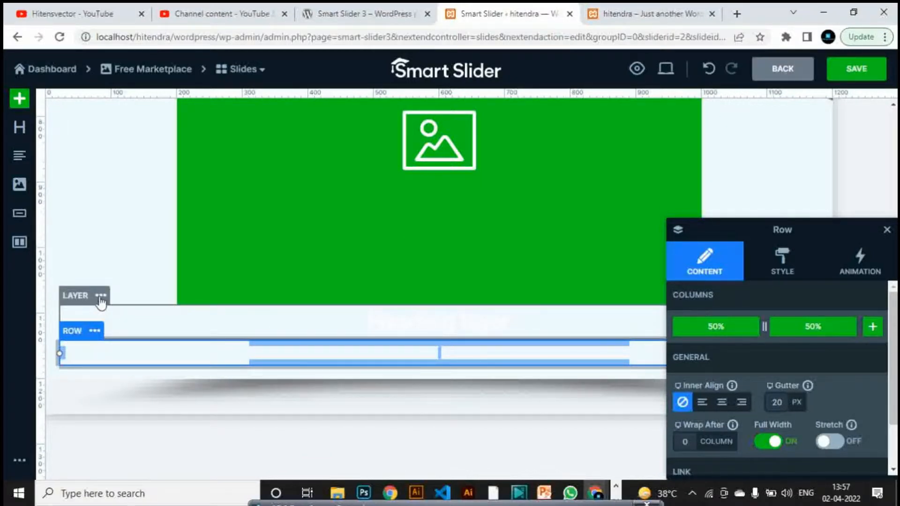
Delete the heading layer and the empty two-column row below the placeholder image
left_click(100, 296)
left_click(100, 411)
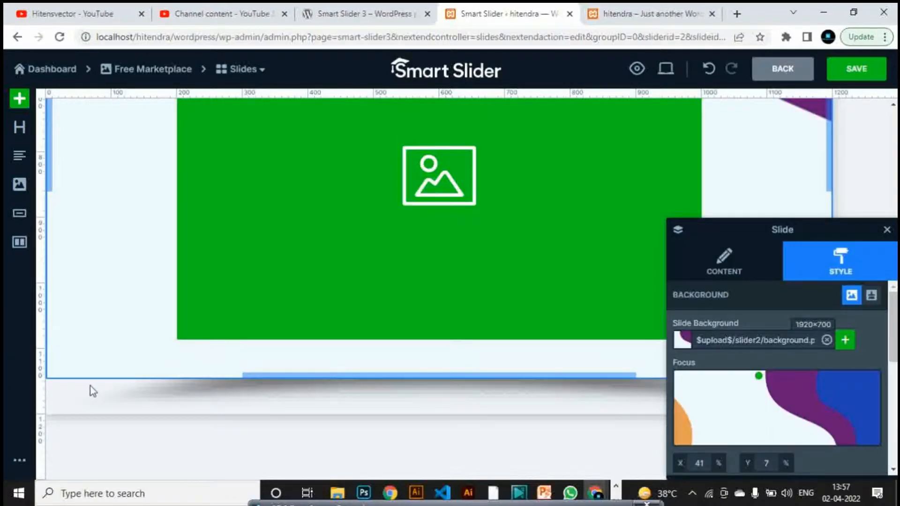
left_click(118, 338)
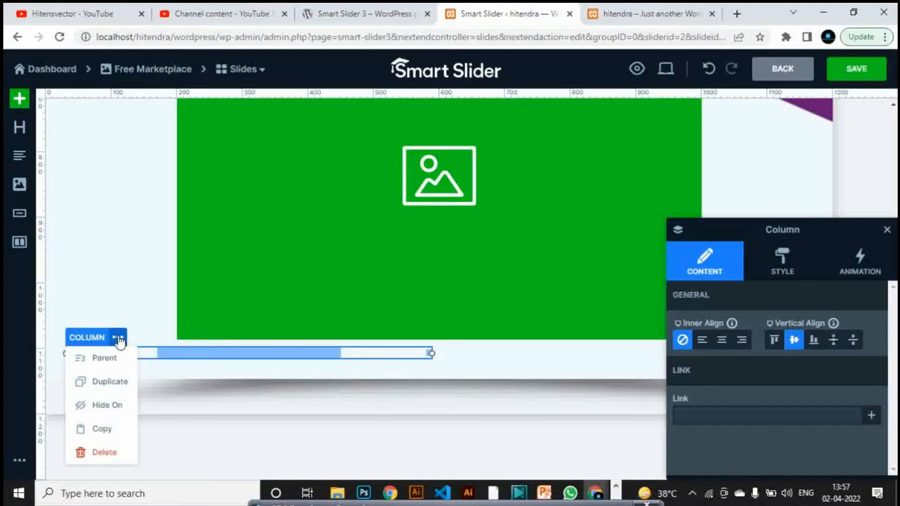
left_click(46, 175)
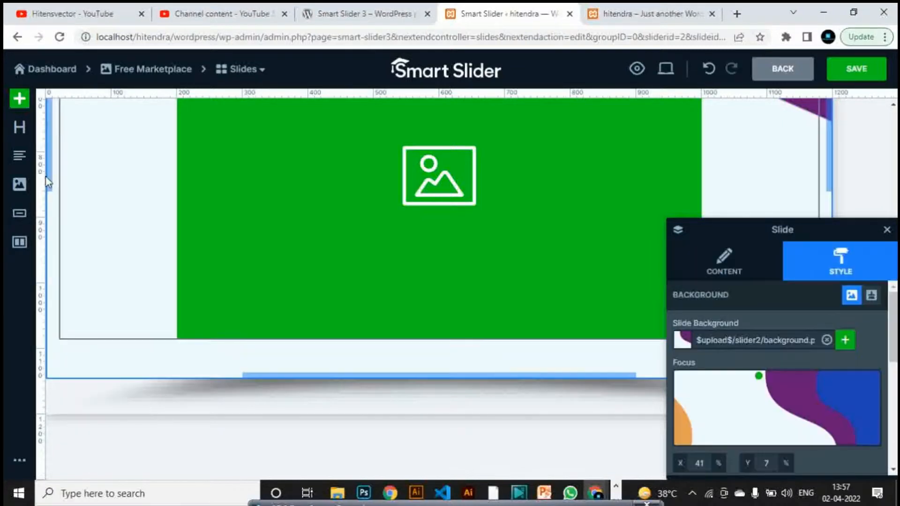
Add a YouTube layer beneath the placeholder image and move its settings window clear of the lower slide area
left_click(19, 99)
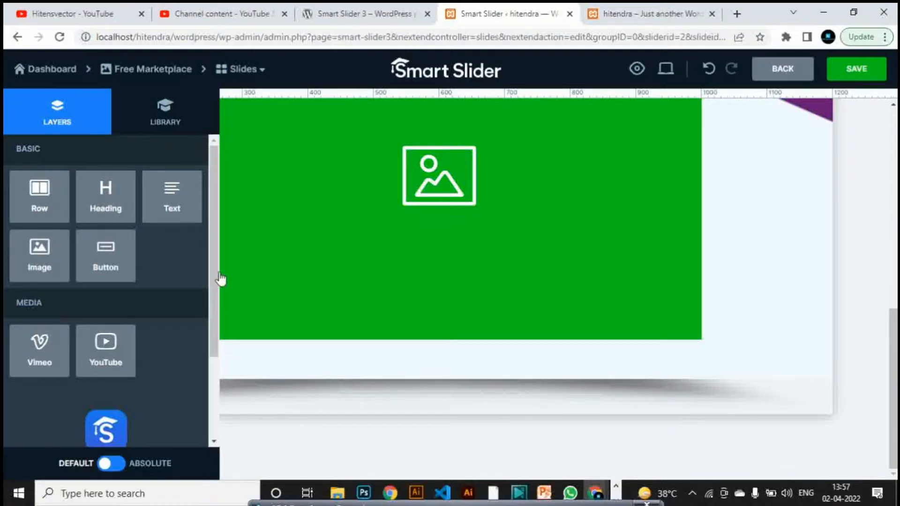
left_click(317, 244)
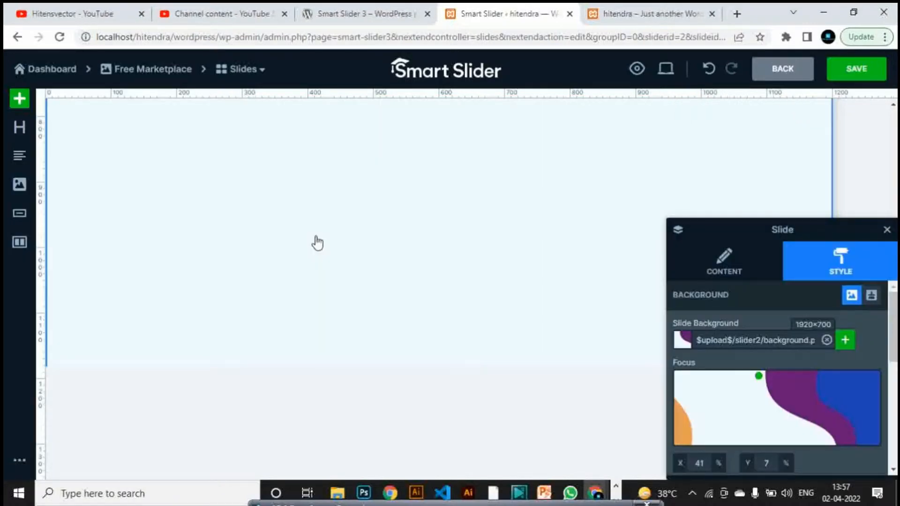
left_click(317, 243)
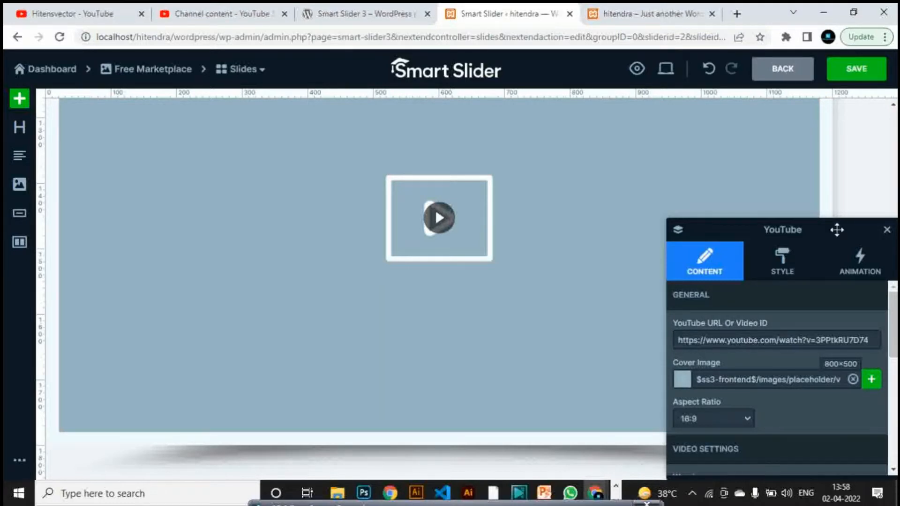
left_click_drag(837, 230, 773, 154)
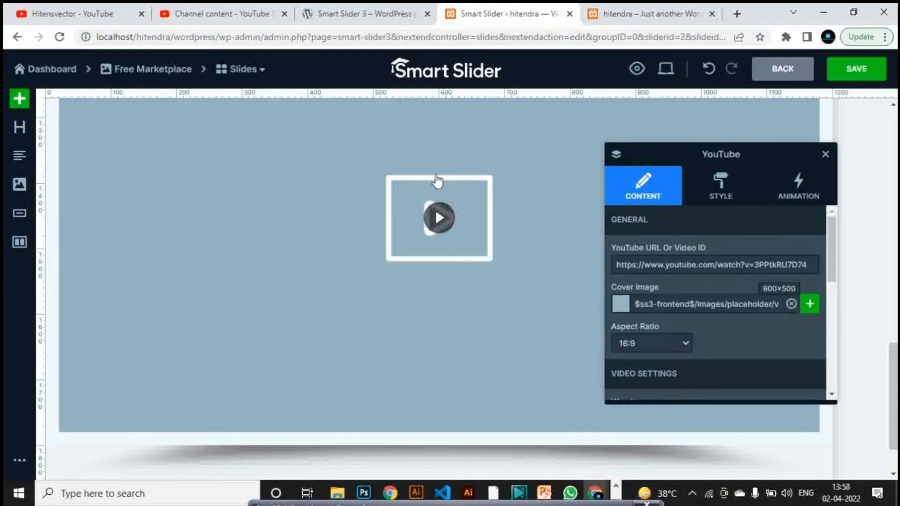
Switch to YouTube Studio and copy the video link of "Fast Guide in Payment Processing Like Services & Terms" from its details
left_click(214, 16)
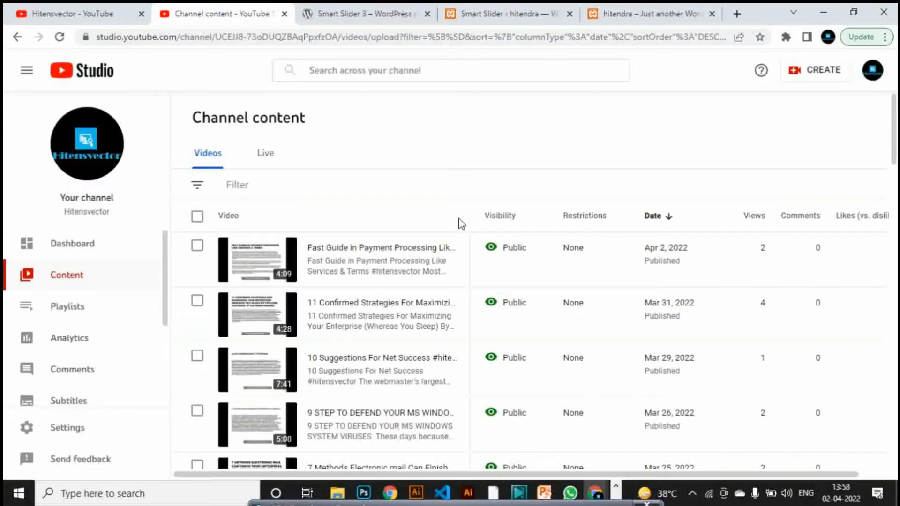
mouse_move(317, 261)
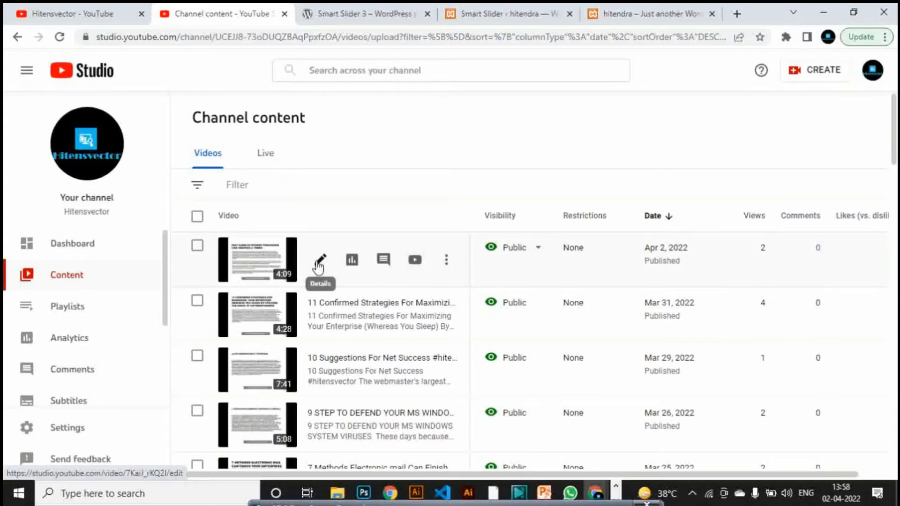
left_click(319, 262)
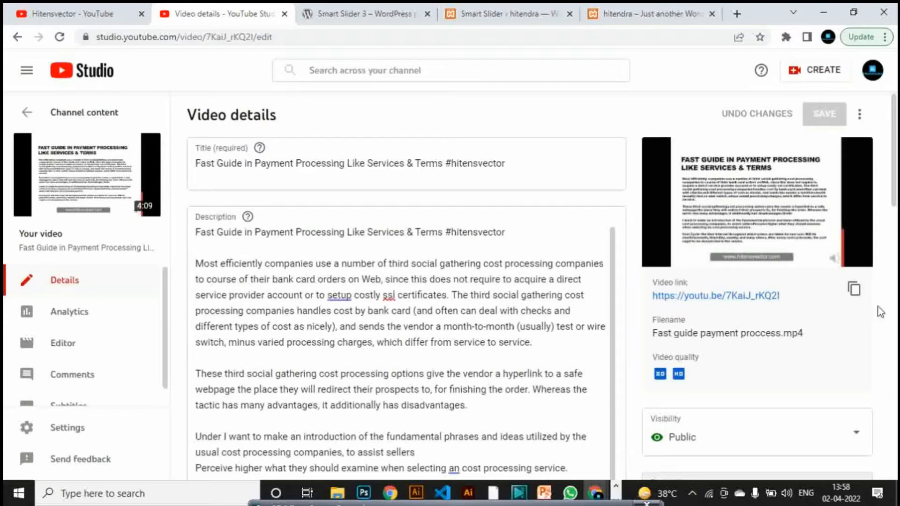
left_click(854, 289)
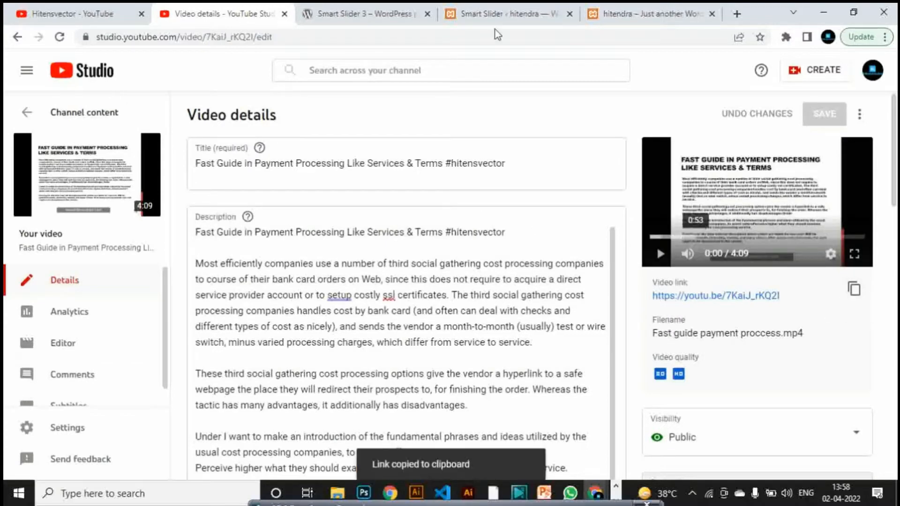
left_click(506, 15)
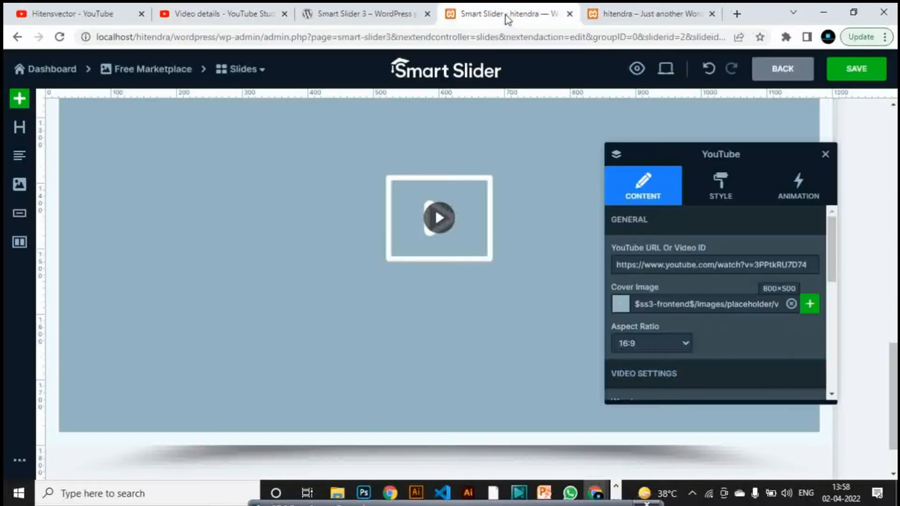
left_click(697, 267)
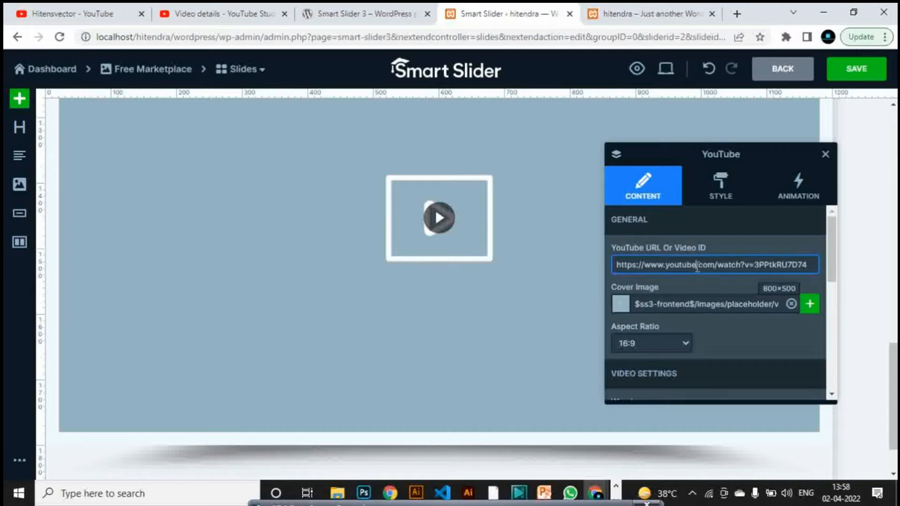
key("ctrl+a")
key("ctrl+v")
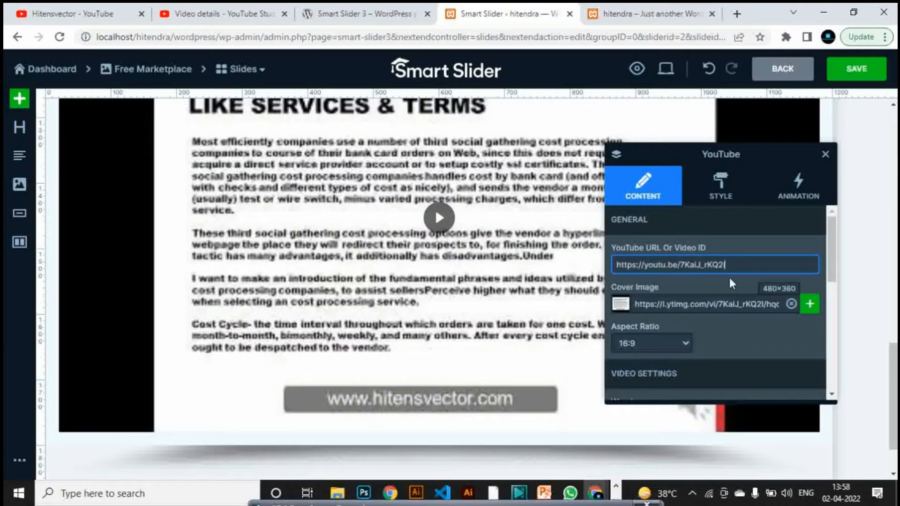
scroll(729, 278, "down", 6)
scroll(729, 277, "up", 6)
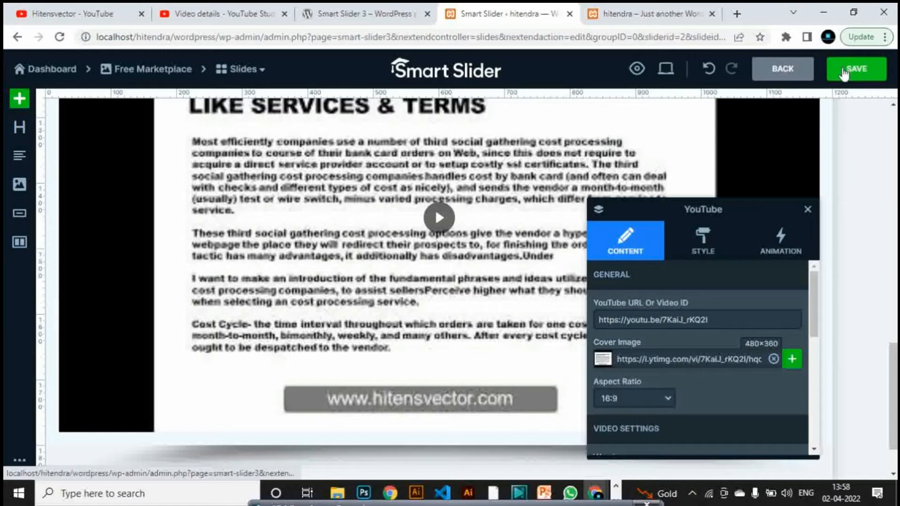
left_click(844, 72)
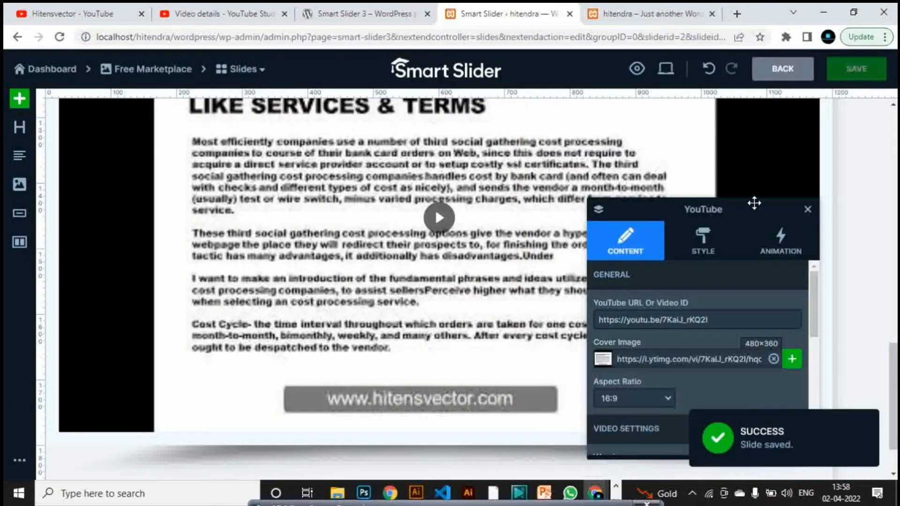
scroll(804, 196, "down", 1)
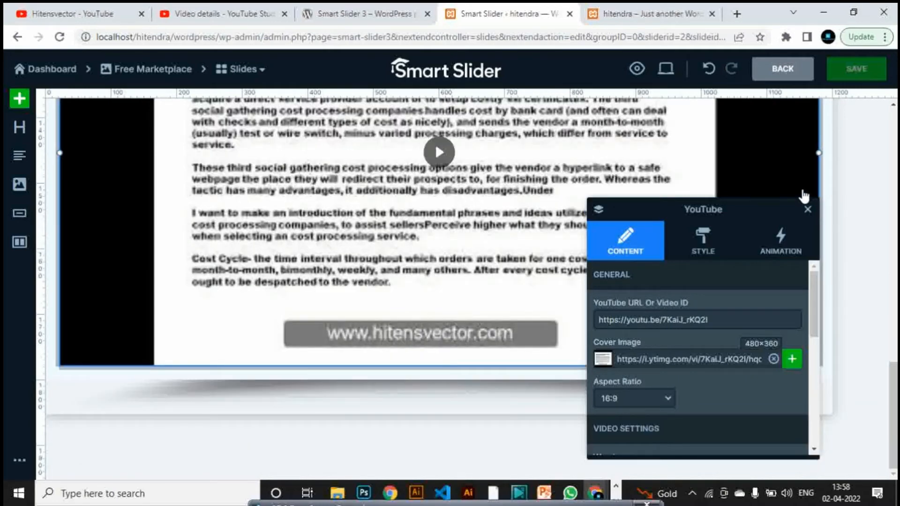
Leave the slide editor for the Smart Slider dashboard, looking over the slide's layers while it loads
scroll(805, 196, "up", 5)
left_click(40, 70)
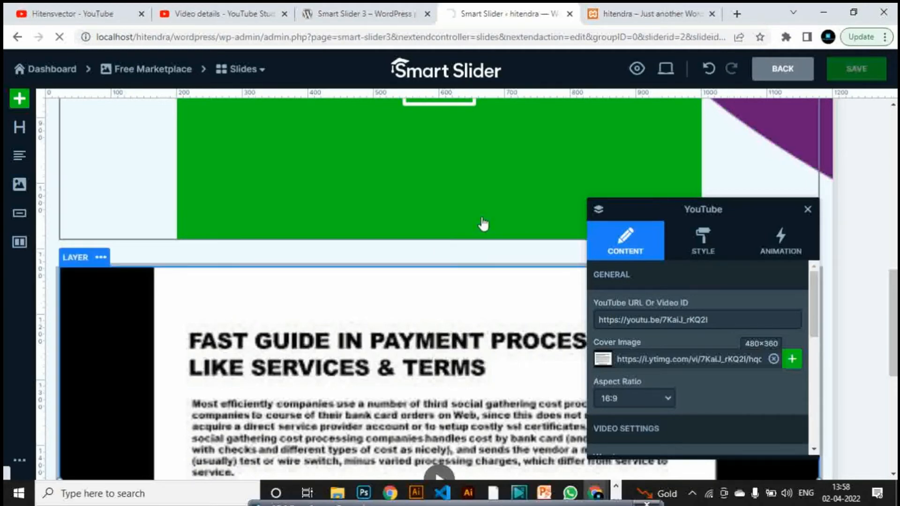
scroll(464, 279, "down", 2)
scroll(467, 283, "down", 2)
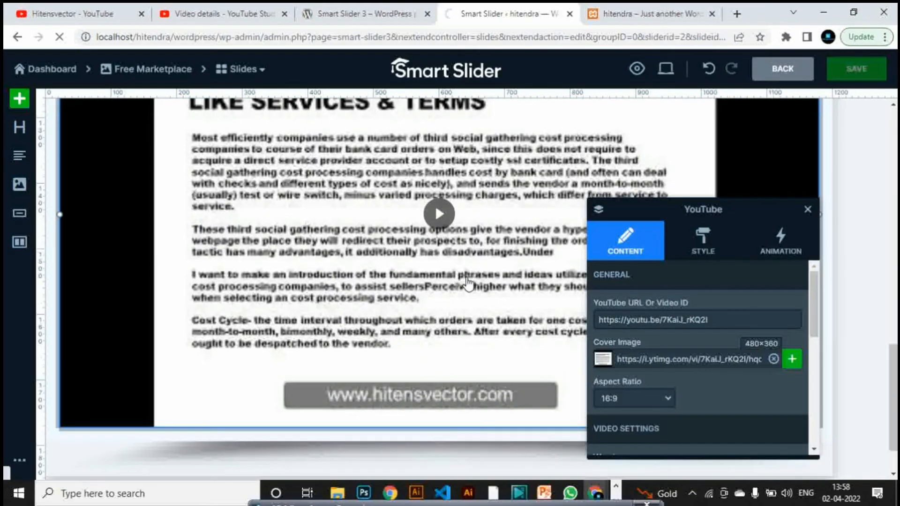
scroll(467, 278, "down", 1)
scroll(469, 272, "up", 6)
scroll(471, 265, "up", 3)
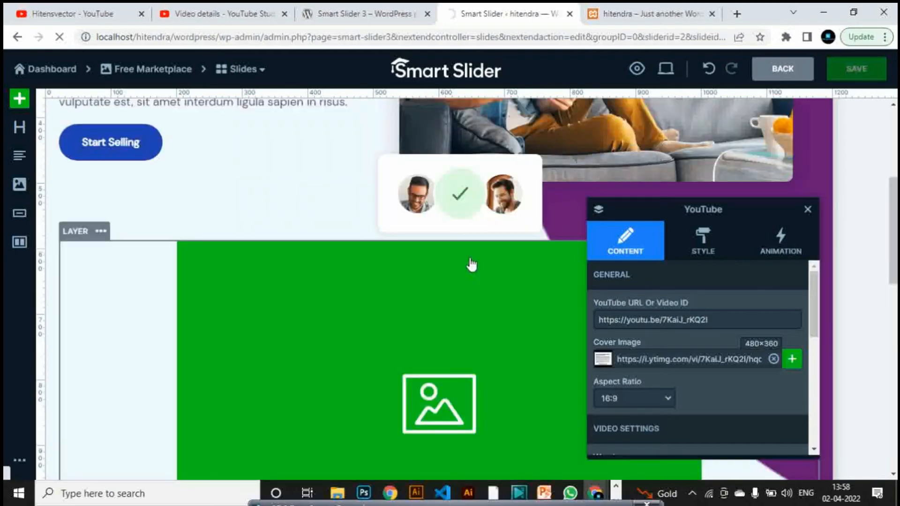
scroll(471, 265, "up", 4)
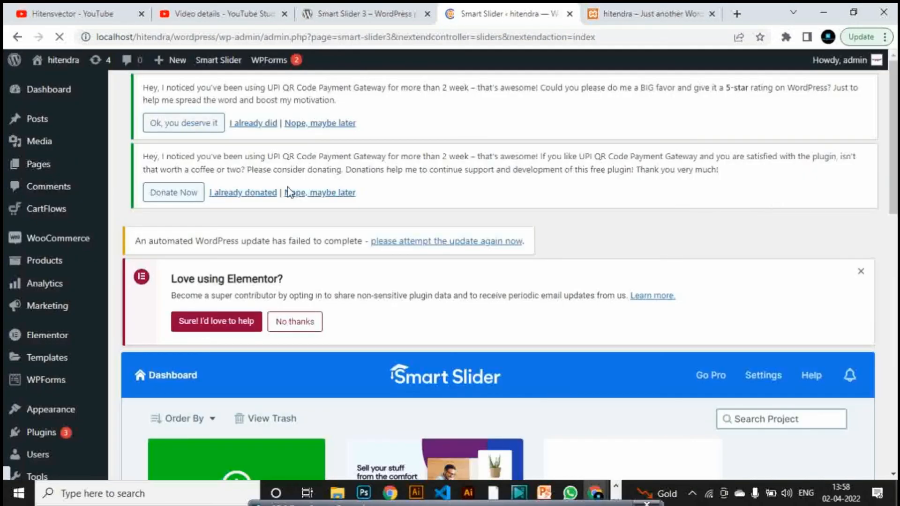
Open the WordPress posts list
left_click(42, 120)
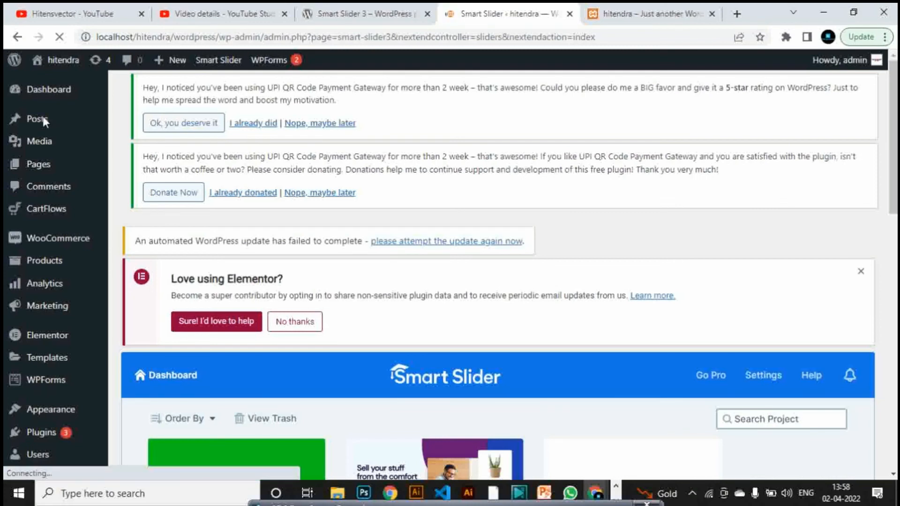